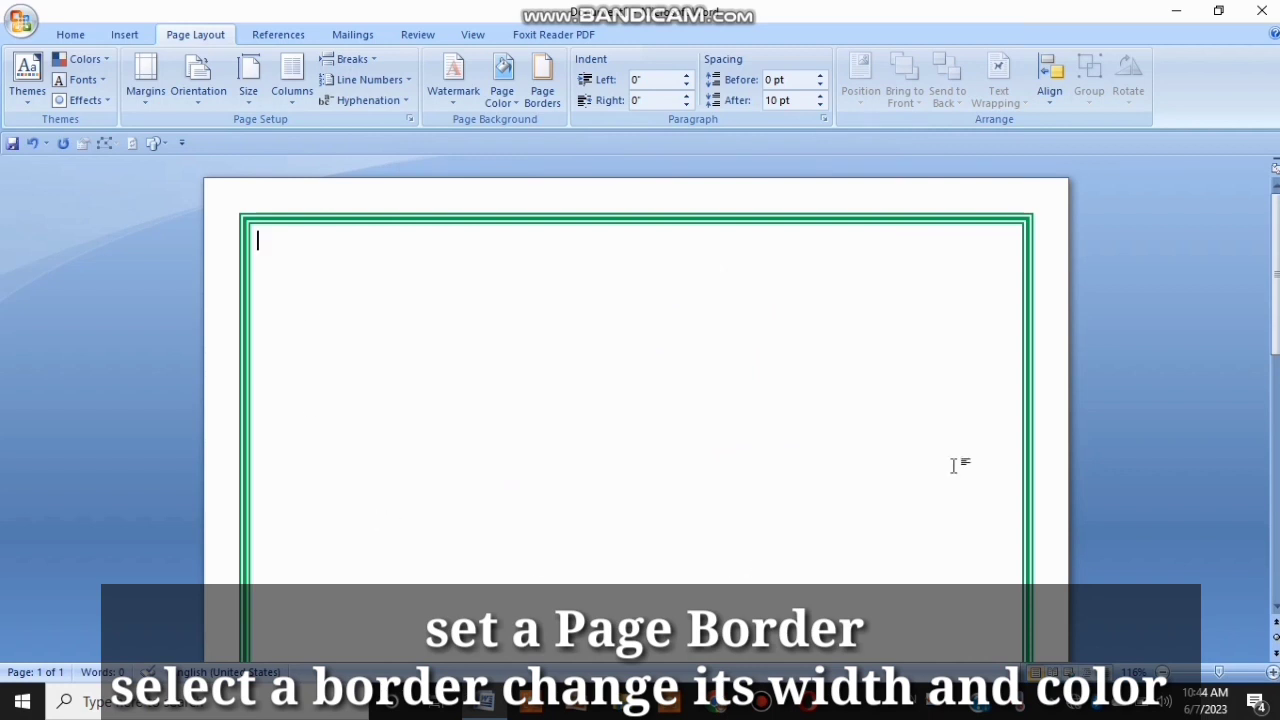
{"action": "left_click_drag", "start_coordinate": [1276, 308], "coordinate": [1276, 505]}
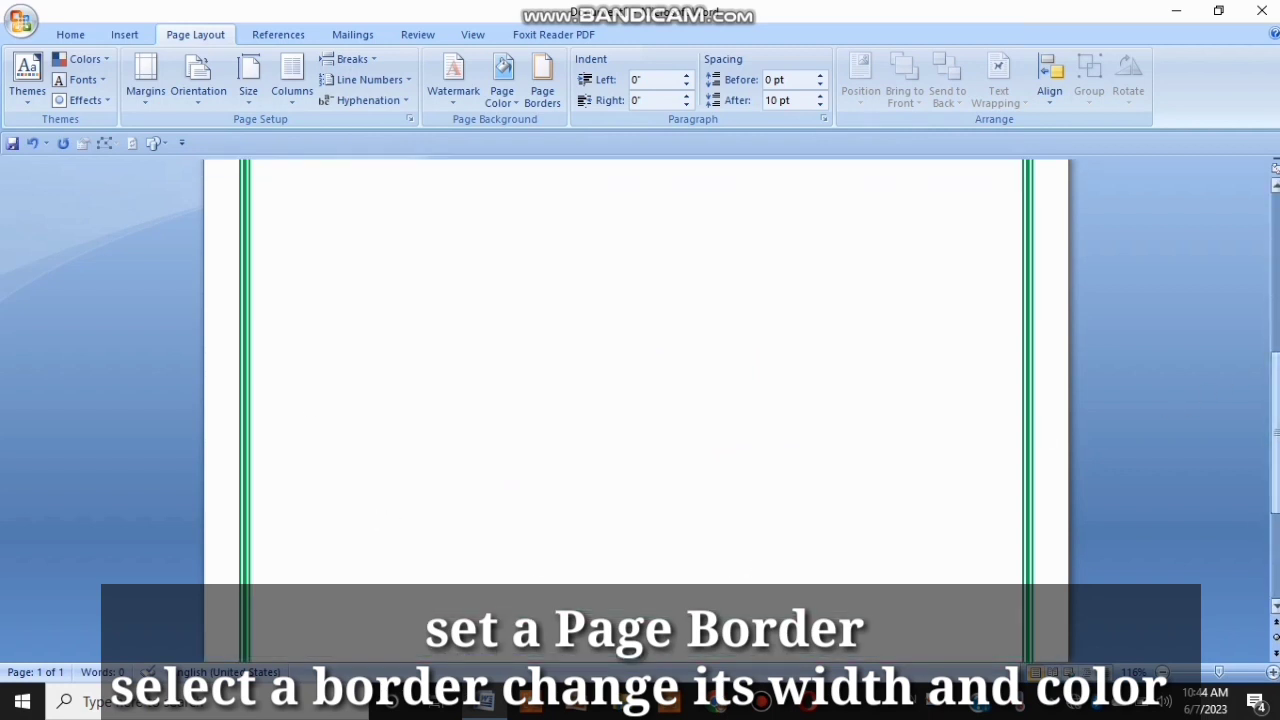
{"action": "left_click_drag", "start_coordinate": [1276, 440], "coordinate": [1276, 284]}
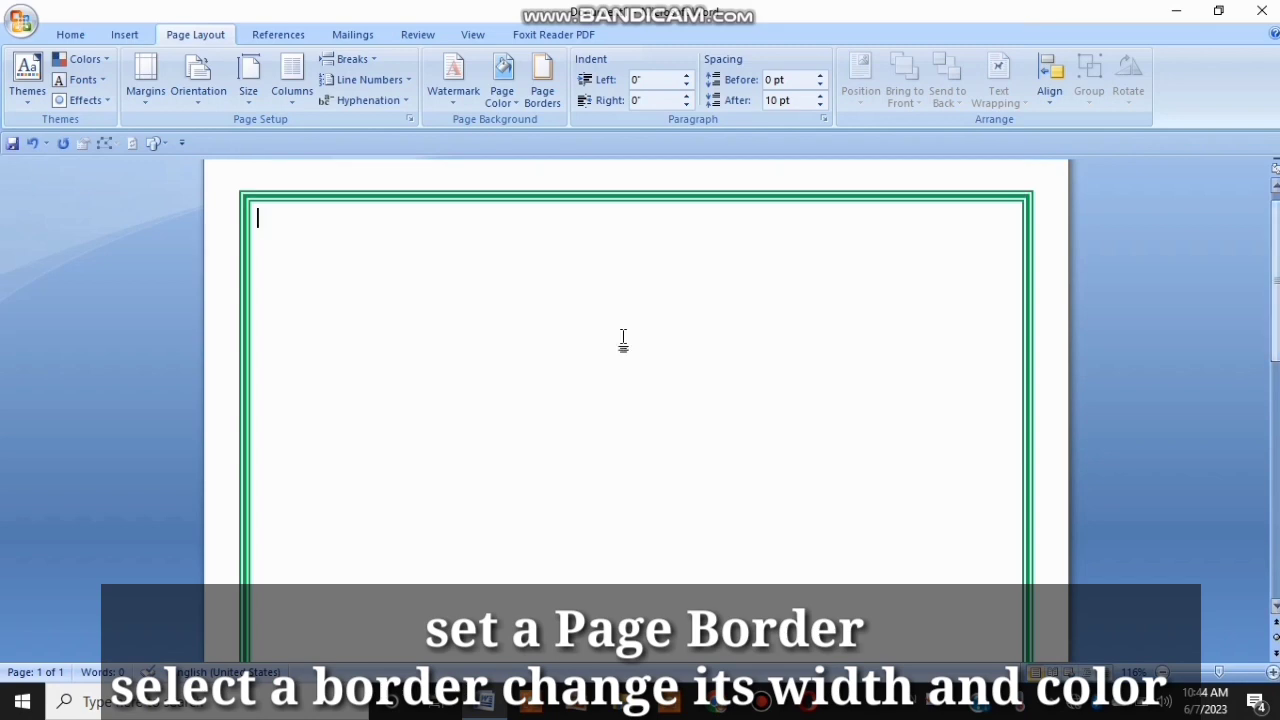
Step: Insert a WordArt headline reading "Graphic Expert computer coaching centre"
{"action": "left_click", "coordinate": [124, 34]}
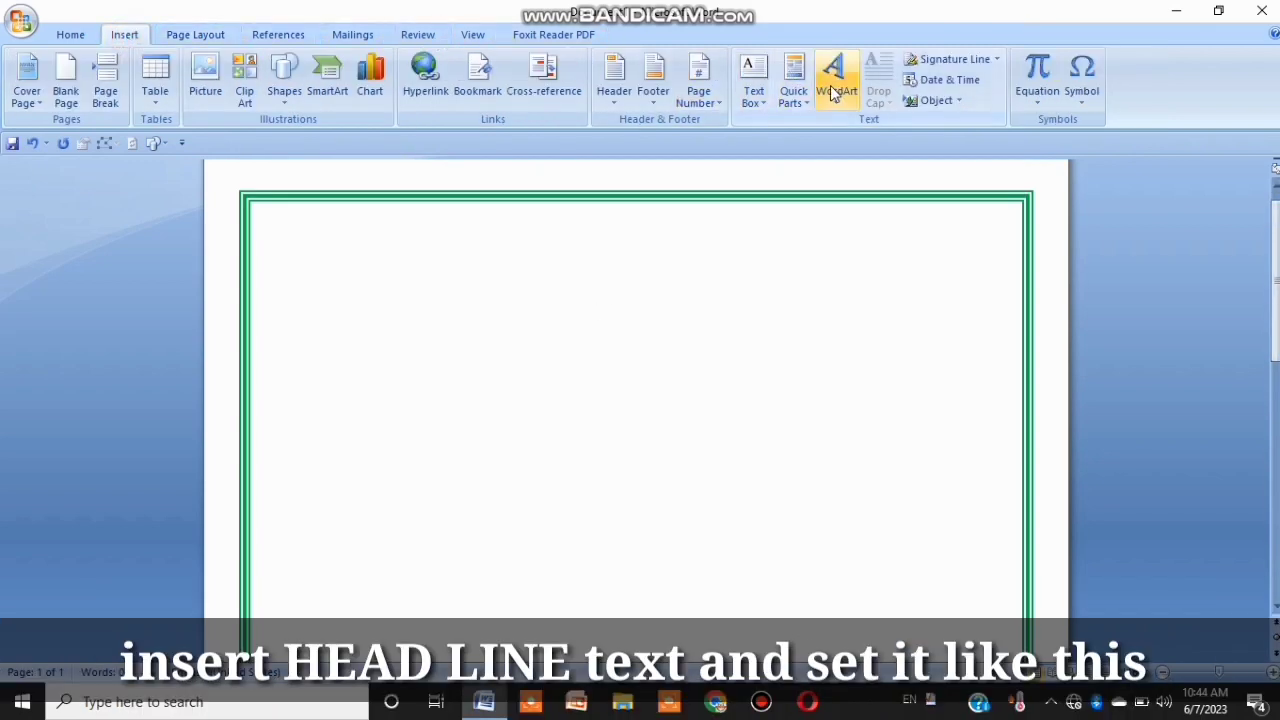
{"action": "left_click", "coordinate": [833, 92]}
{"action": "left_click", "coordinate": [955, 150]}
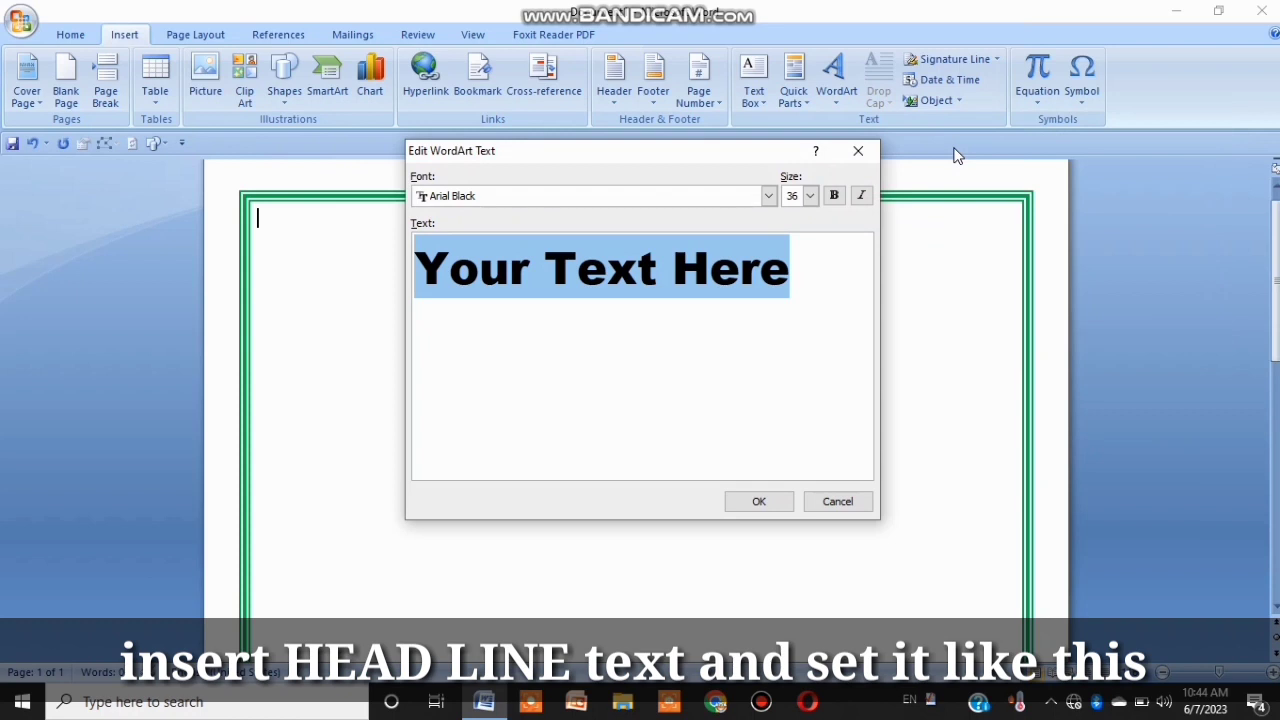
{"action": "type", "text": "G"}
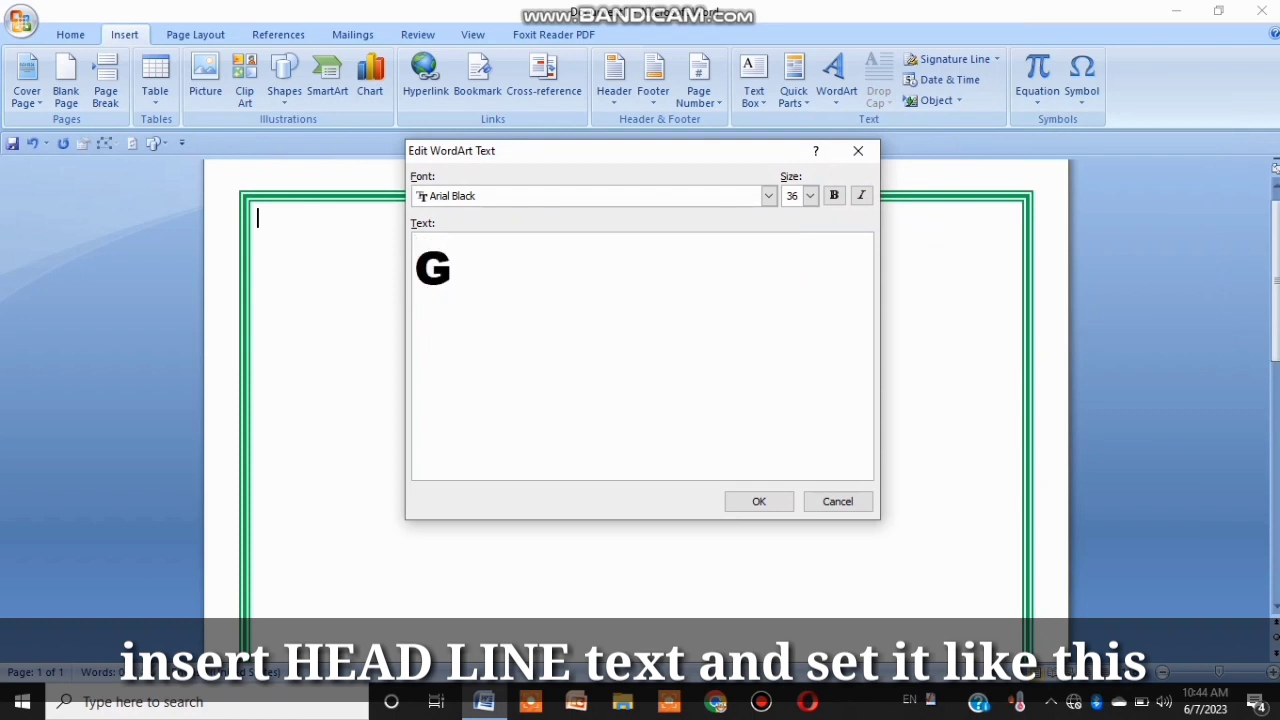
{"action": "type", "text": "raphic"}
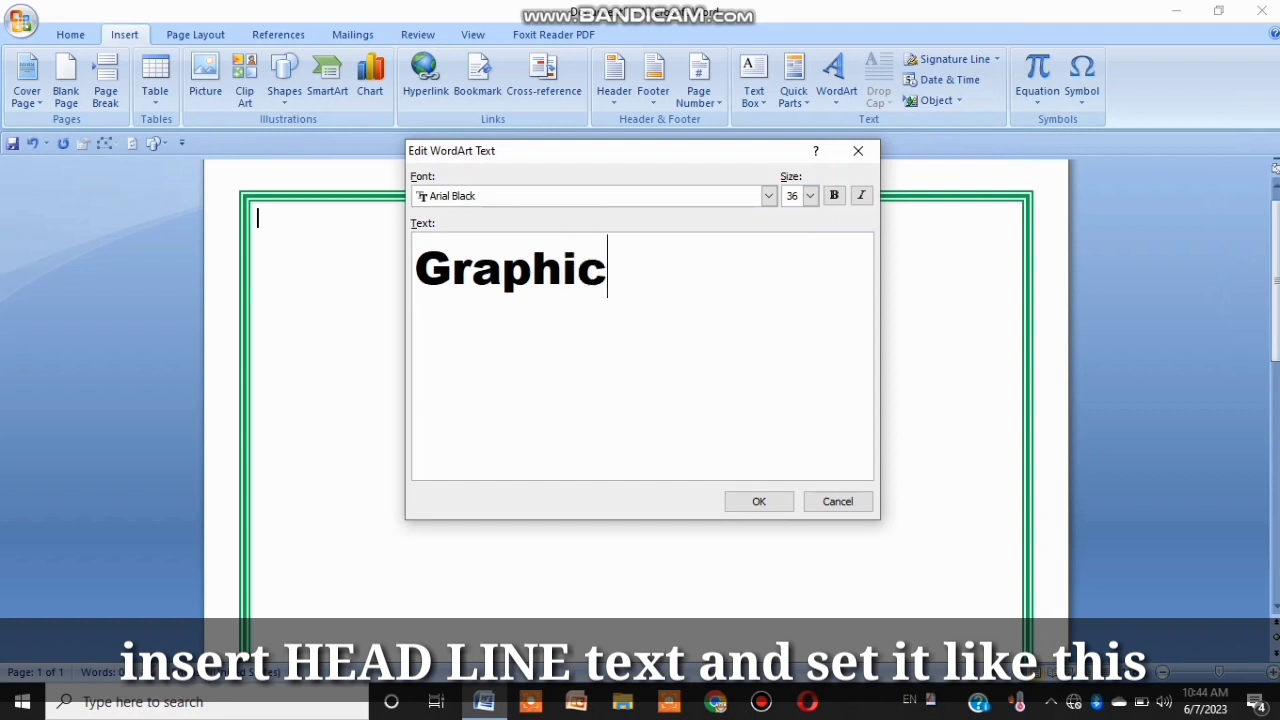
{"action": "type", "text": " Expert"}
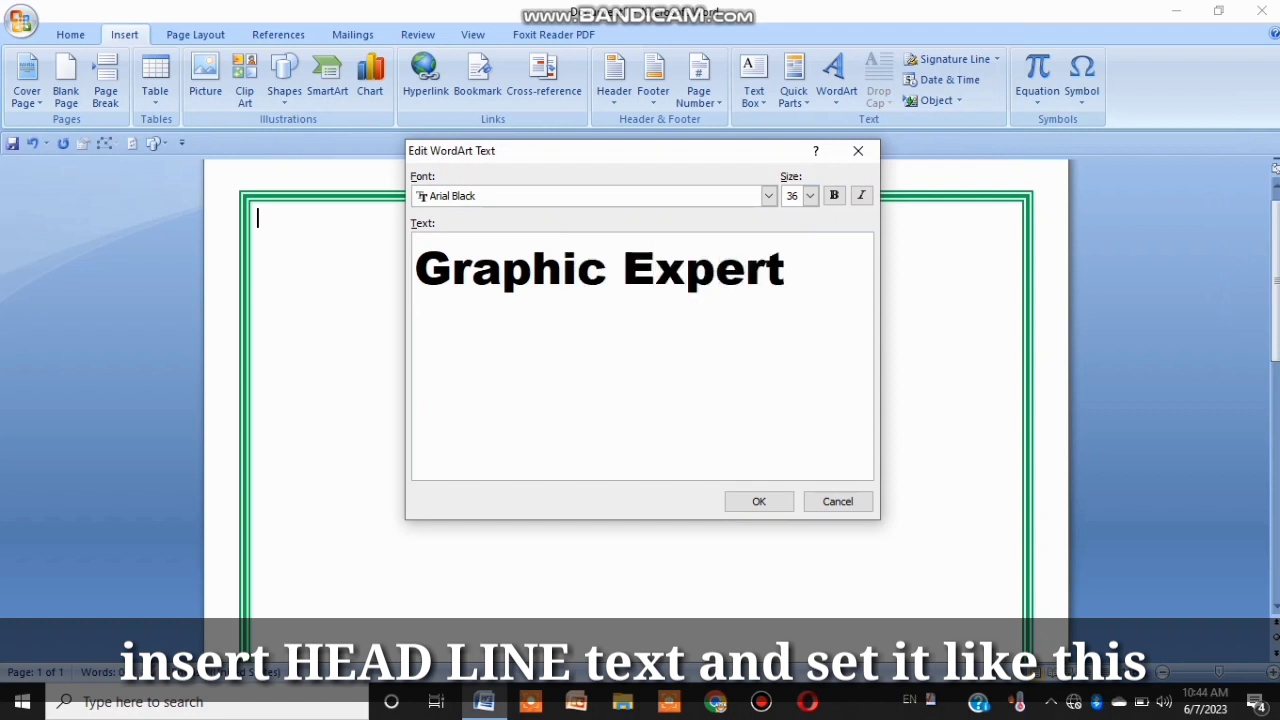
{"action": "type", "text": " co"}
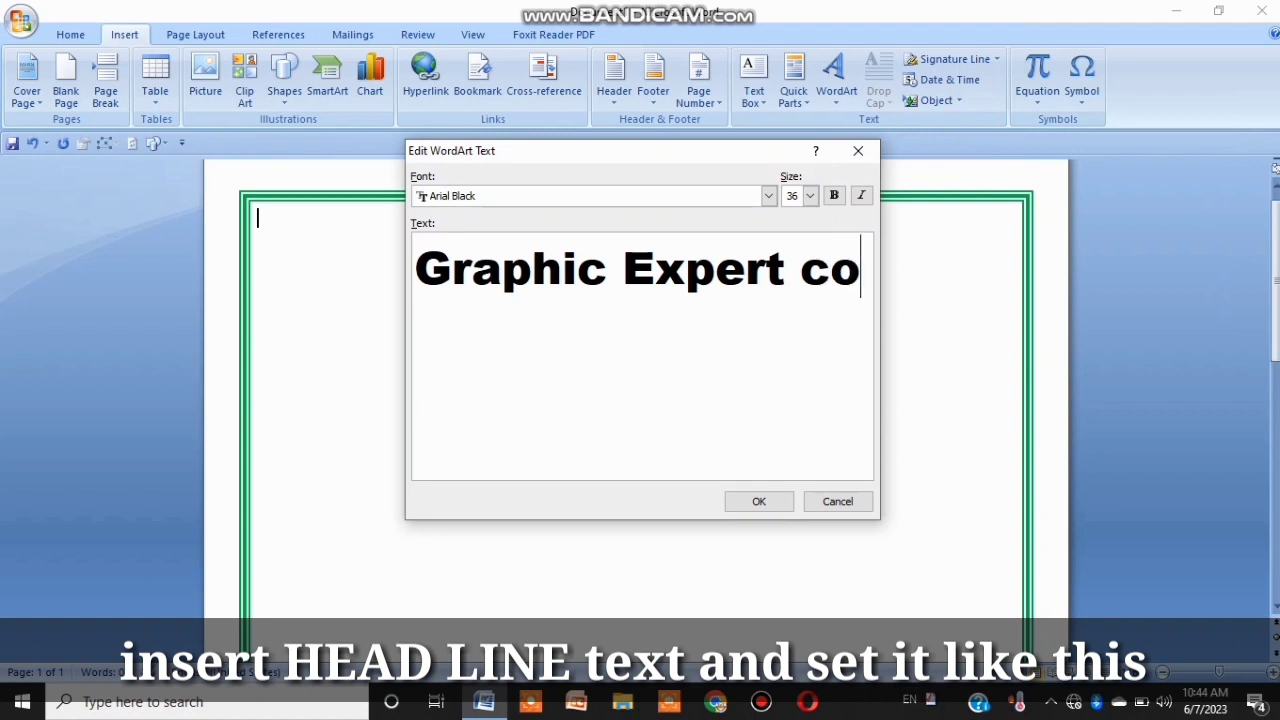
{"action": "type", "text": "mputer c"}
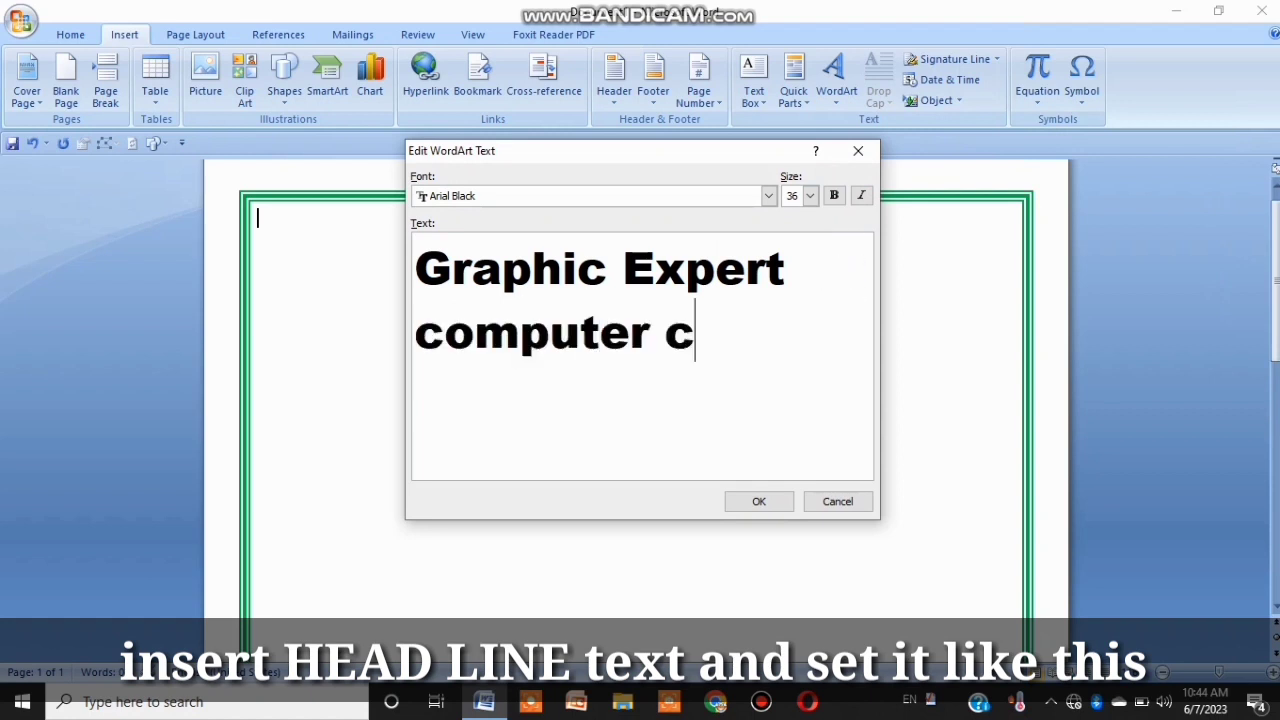
{"action": "type", "text": "oaching ce"}
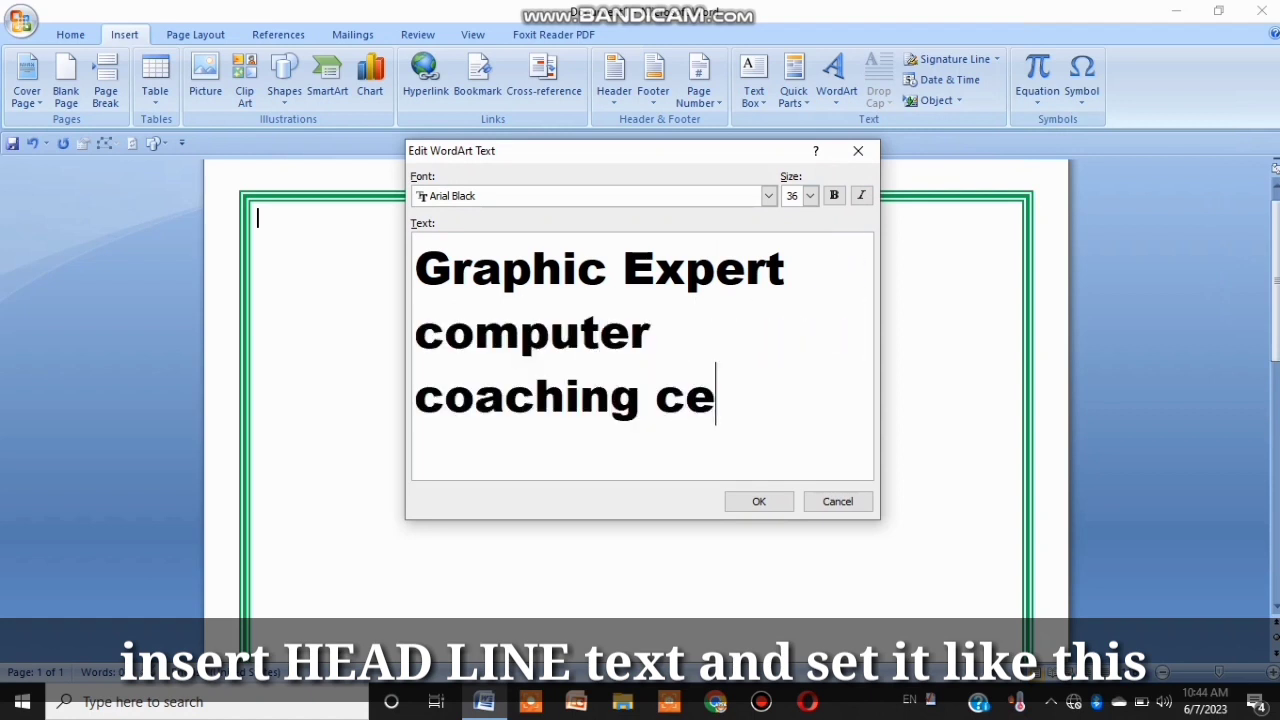
{"action": "type", "text": "ntre scho"}
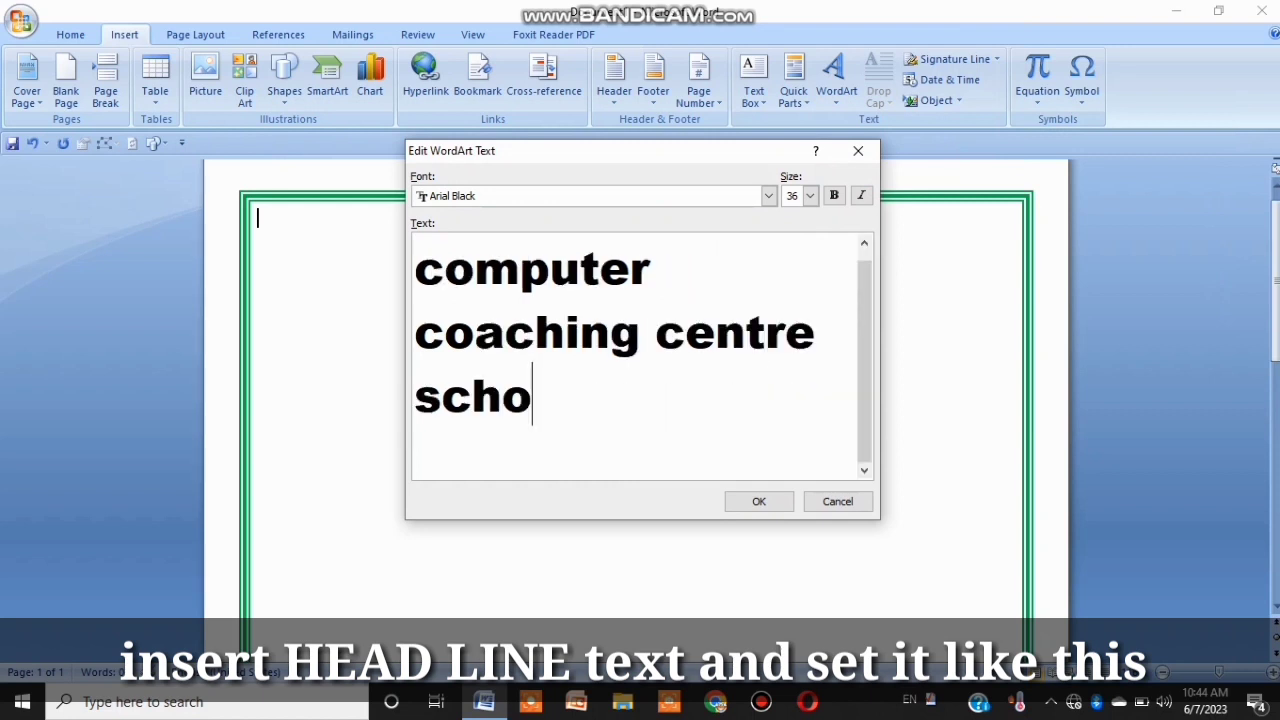
{"action": "type", "text": "ol"}
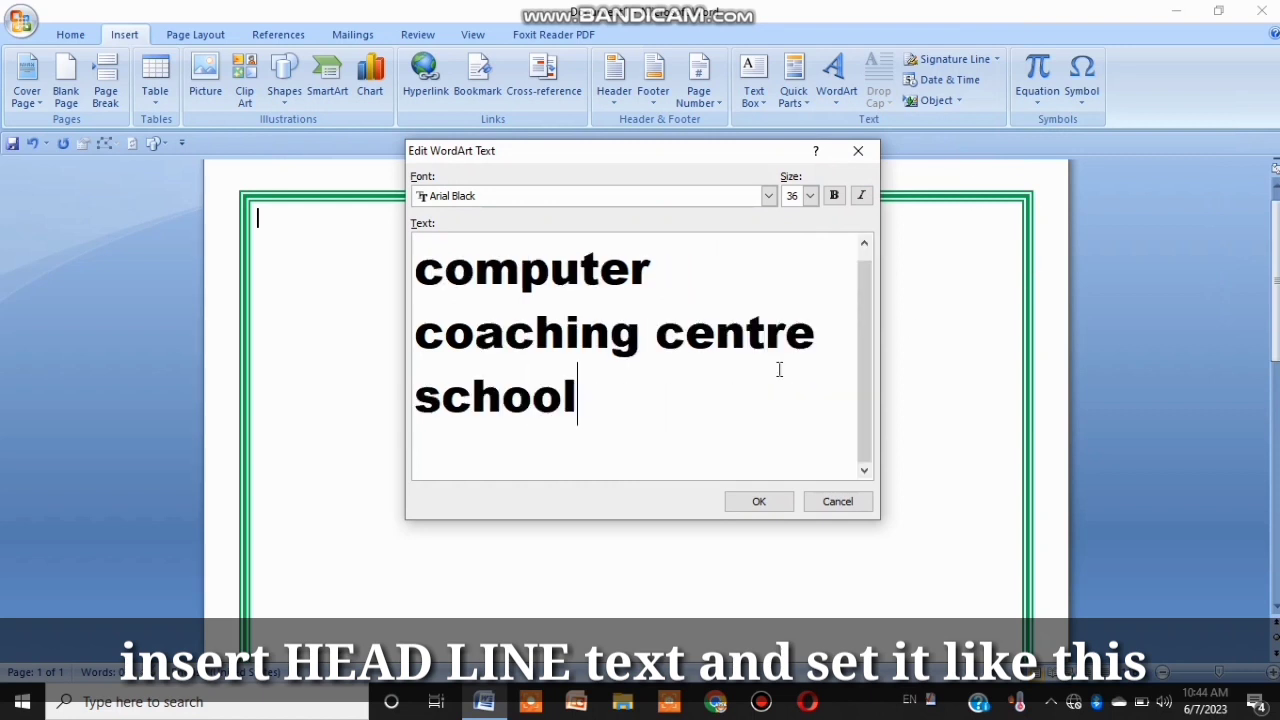
{"action": "key", "text": "BackSpace"}
{"action": "key", "text": "BackSpace"}
{"action": "key", "text": "BackSpace"}
{"action": "key", "text": "BackSpace"}
{"action": "key", "text": "BackSpace"}
{"action": "key", "text": "BackSpace"}
{"action": "key", "text": "BackSpace"}
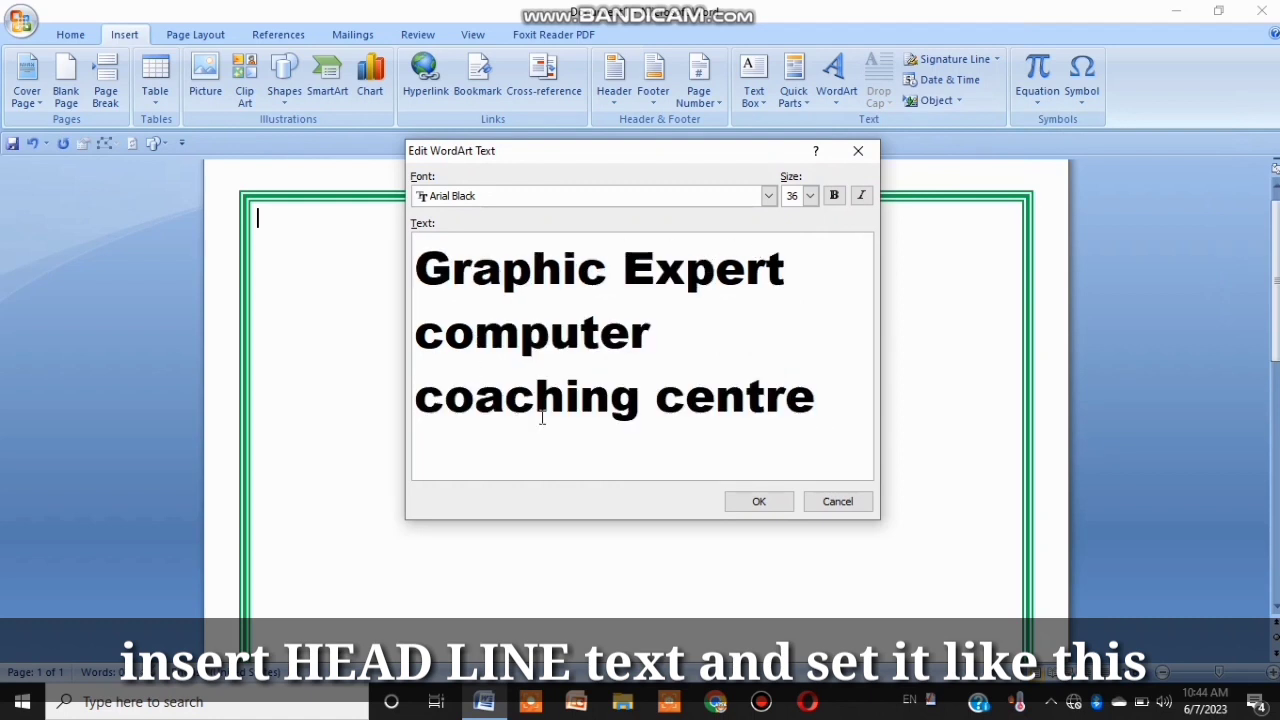
Step: Set the WordArt text to Arial Black, size 36, make it bold, and confirm the dialog
{"action": "left_click", "coordinate": [768, 196]}
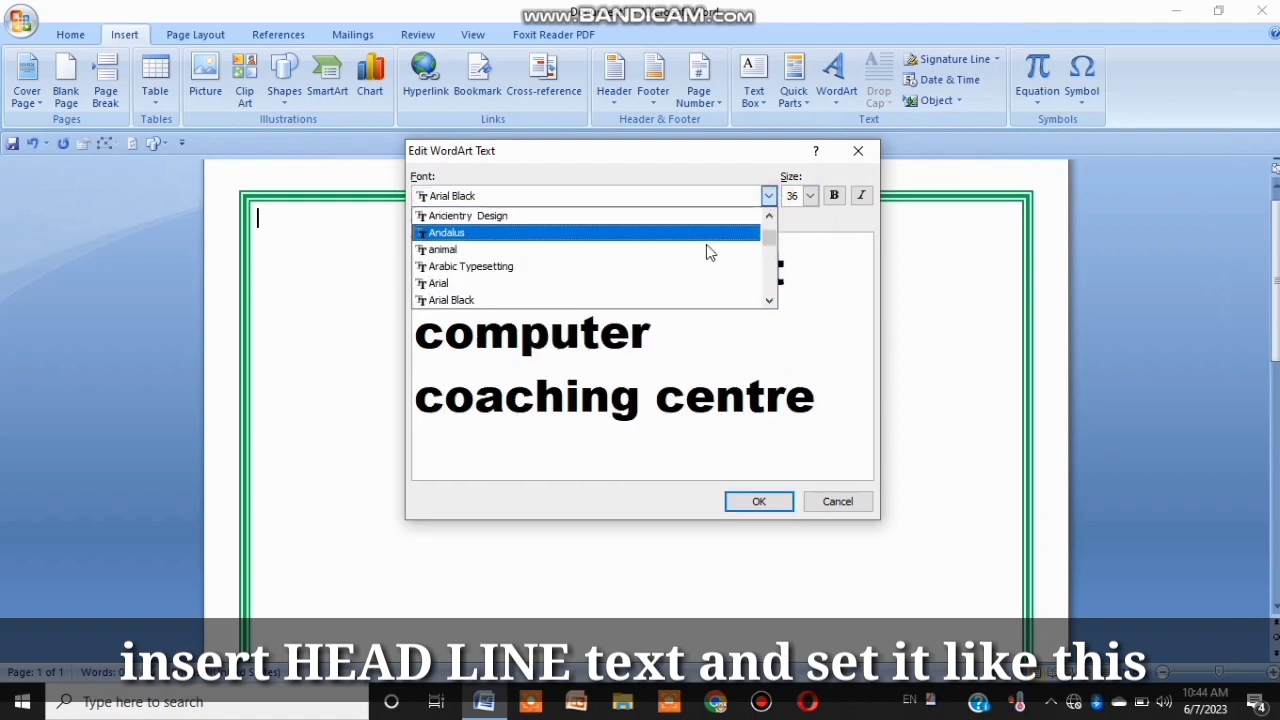
{"action": "left_click", "coordinate": [668, 300]}
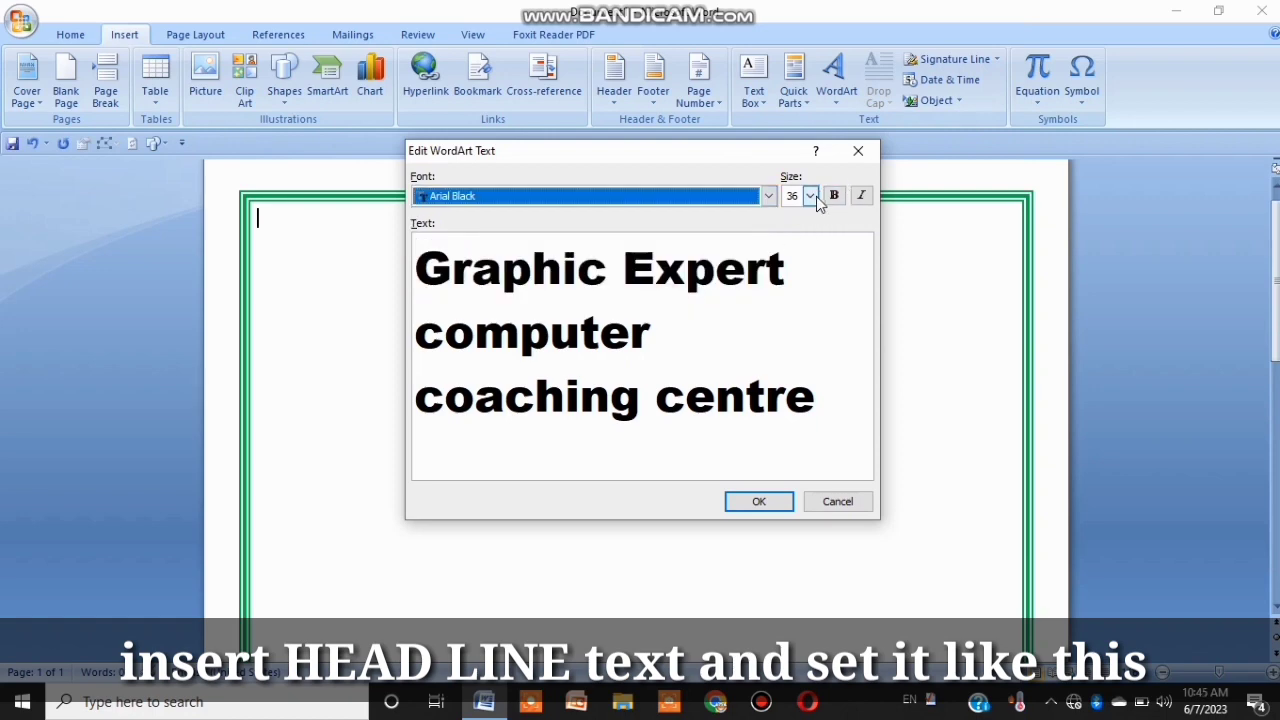
{"action": "left_click", "coordinate": [810, 196]}
{"action": "left_click", "coordinate": [834, 198]}
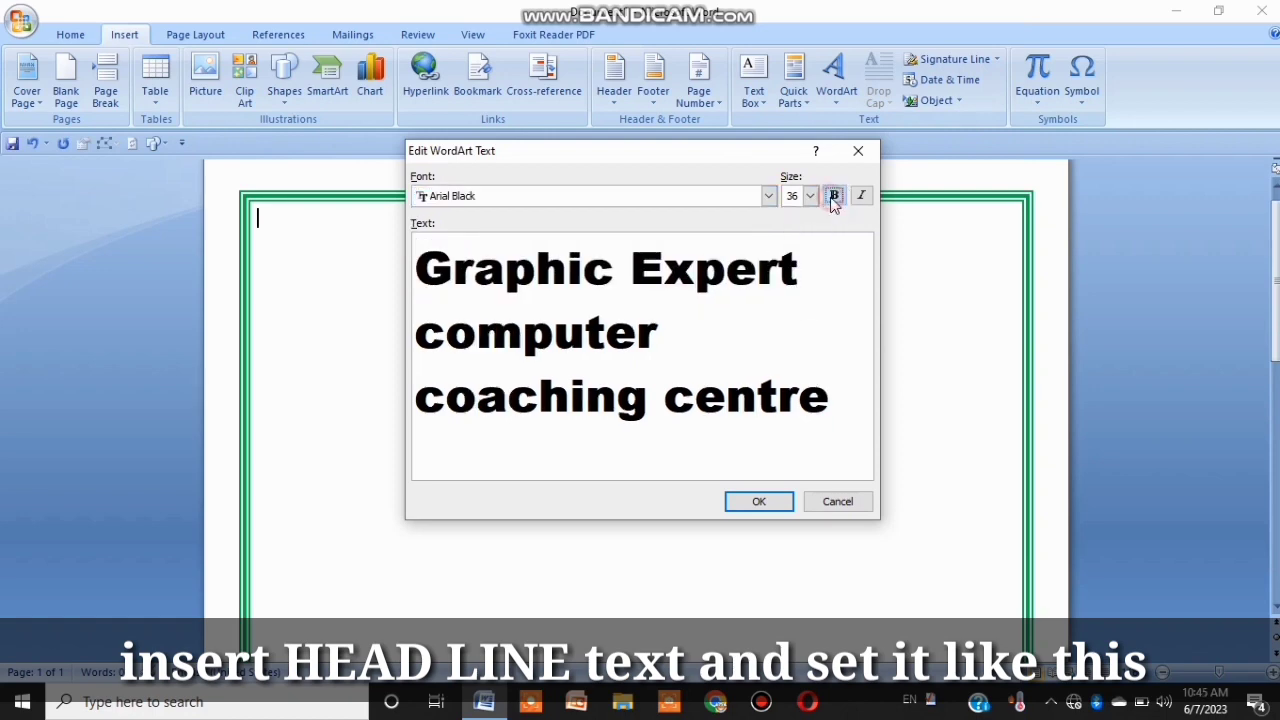
{"action": "left_click", "coordinate": [770, 504]}
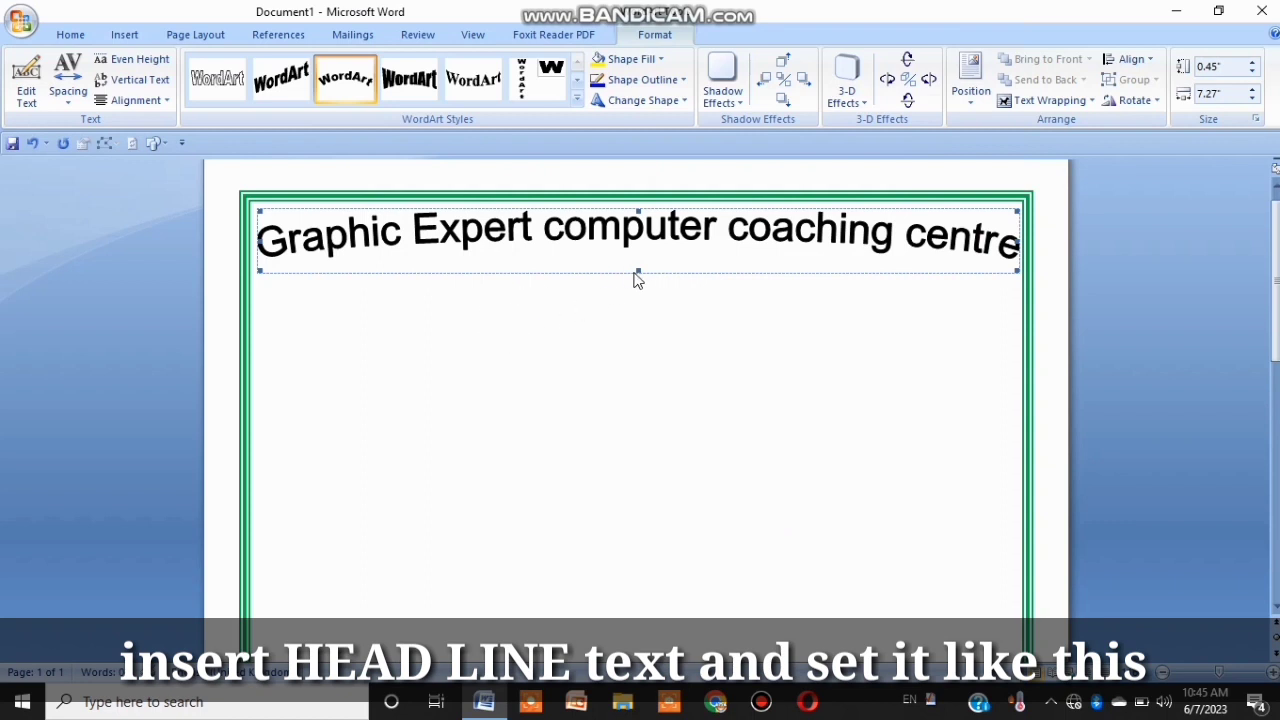
{"action": "left_click_drag", "start_coordinate": [635, 271], "coordinate": [643, 650]}
{"action": "left_click_drag", "start_coordinate": [1276, 455], "coordinate": [1276, 295]}
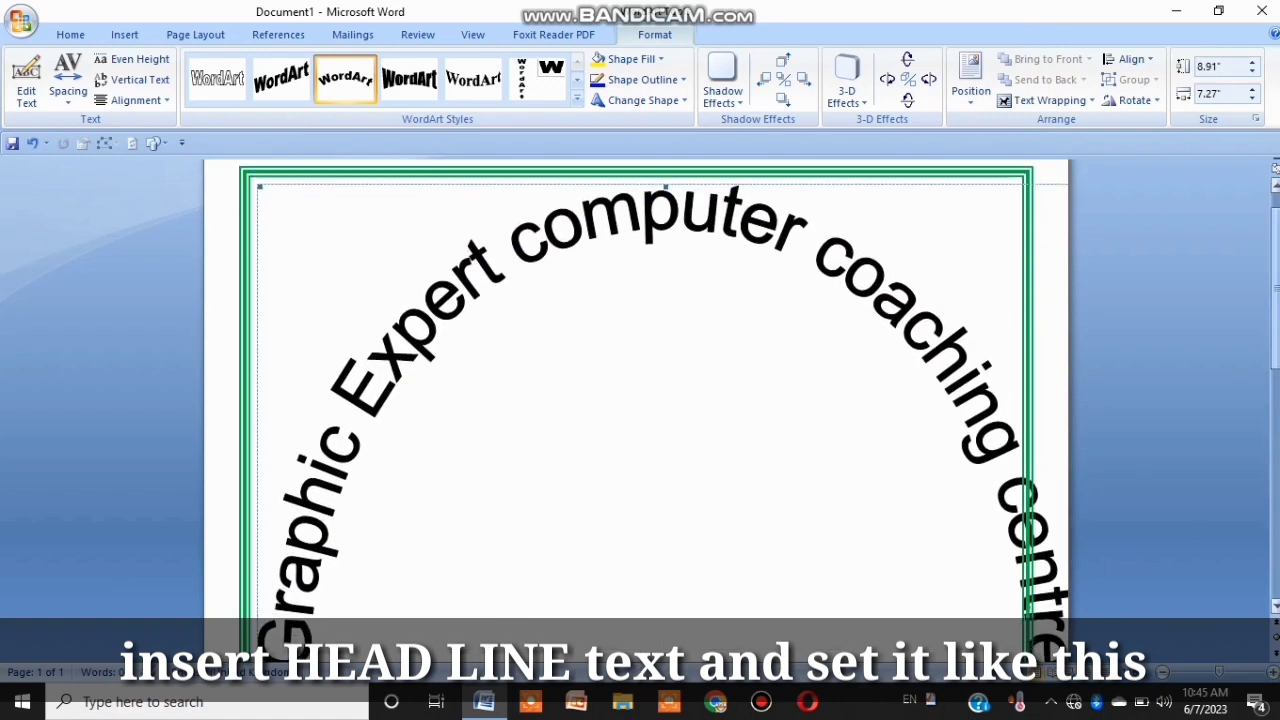
{"action": "key", "text": "ctrl+z"}
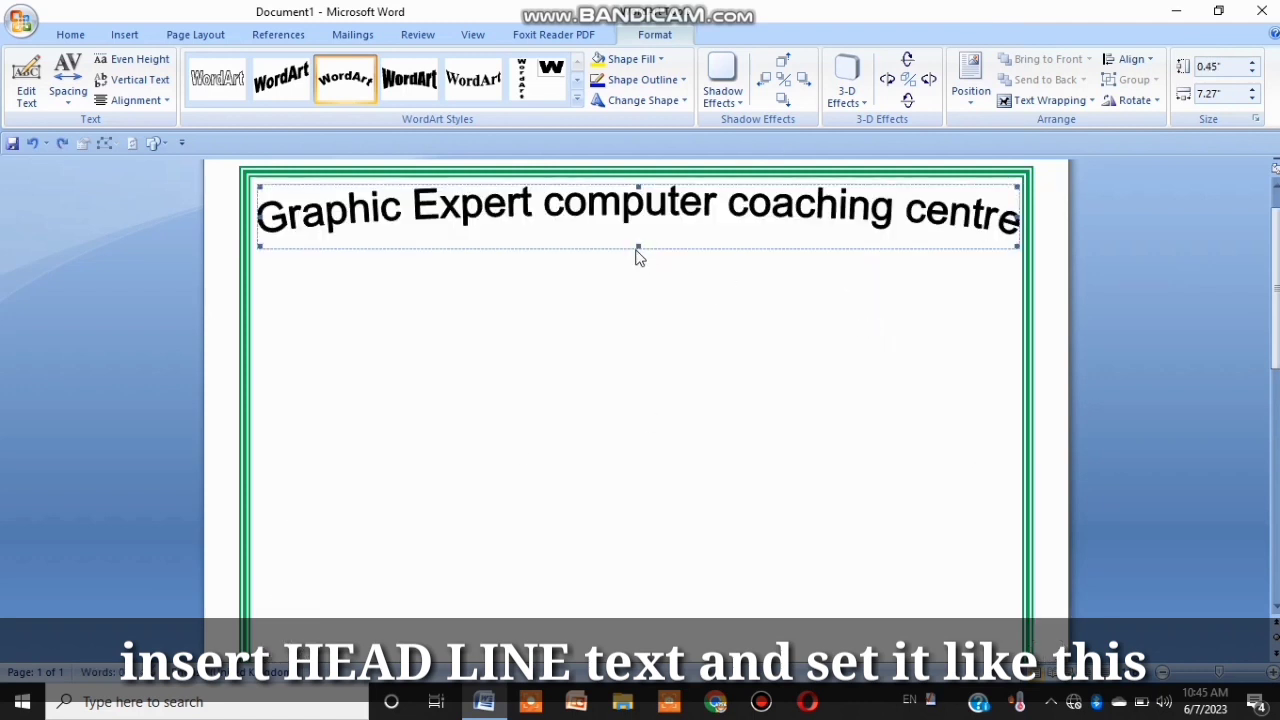
Step: Resize the WordArt to about 3.45 inches high and 6.59 inches wide so the text arches
{"action": "left_click_drag", "start_coordinate": [641, 247], "coordinate": [642, 364]}
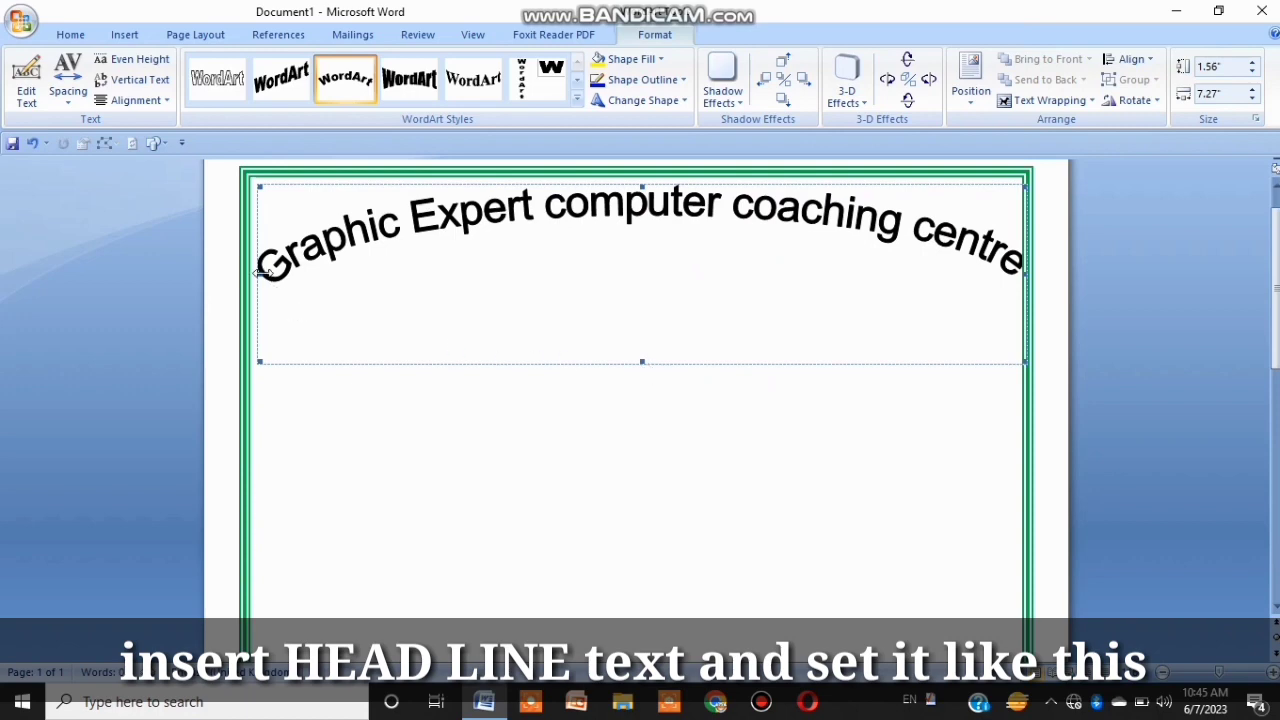
{"action": "left_click_drag", "start_coordinate": [263, 266], "coordinate": [331, 331]}
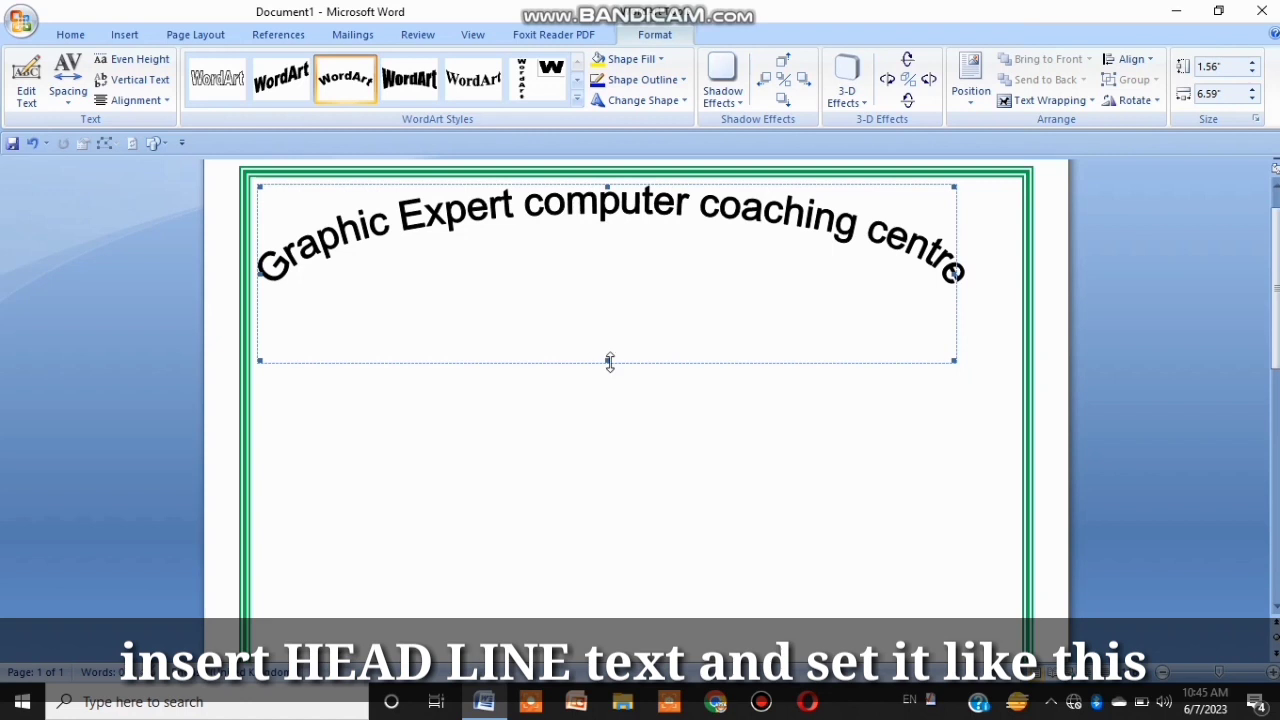
{"action": "left_click_drag", "start_coordinate": [610, 362], "coordinate": [618, 559]}
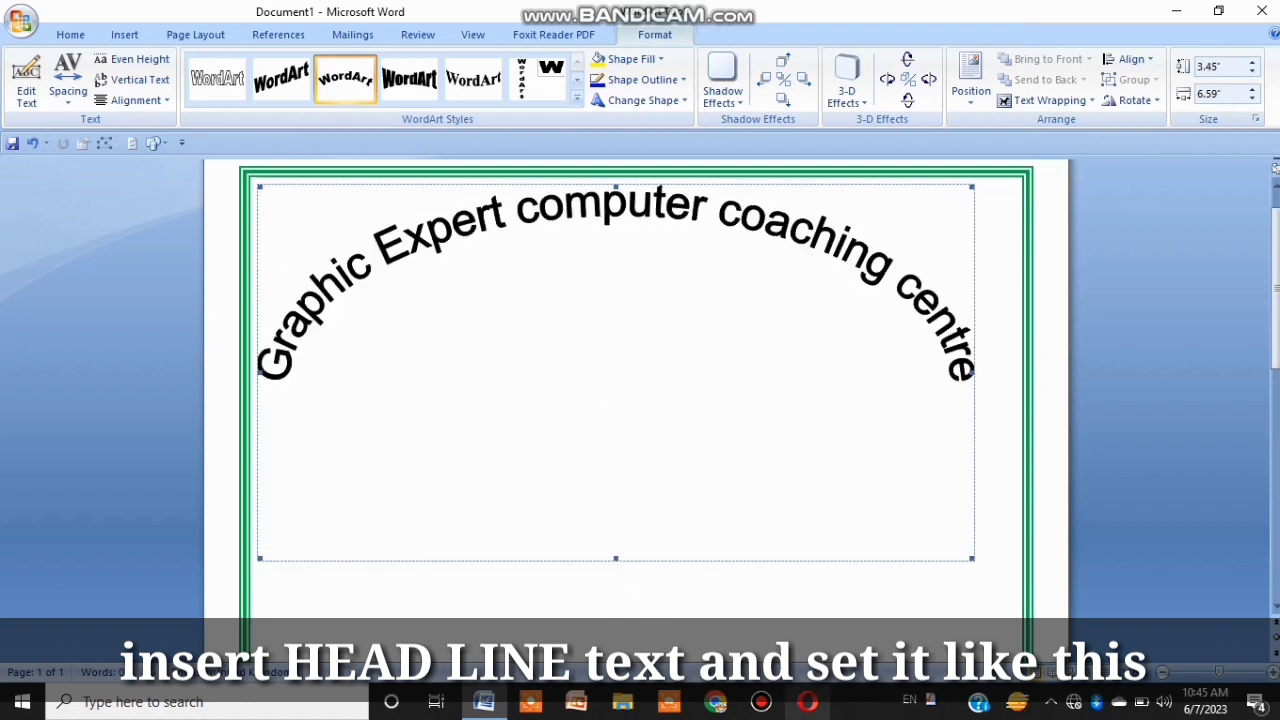
Step: Position the WordArt at the top centre of the page with text wrapping
{"action": "left_click_drag", "start_coordinate": [1276, 290], "coordinate": [1276, 459]}
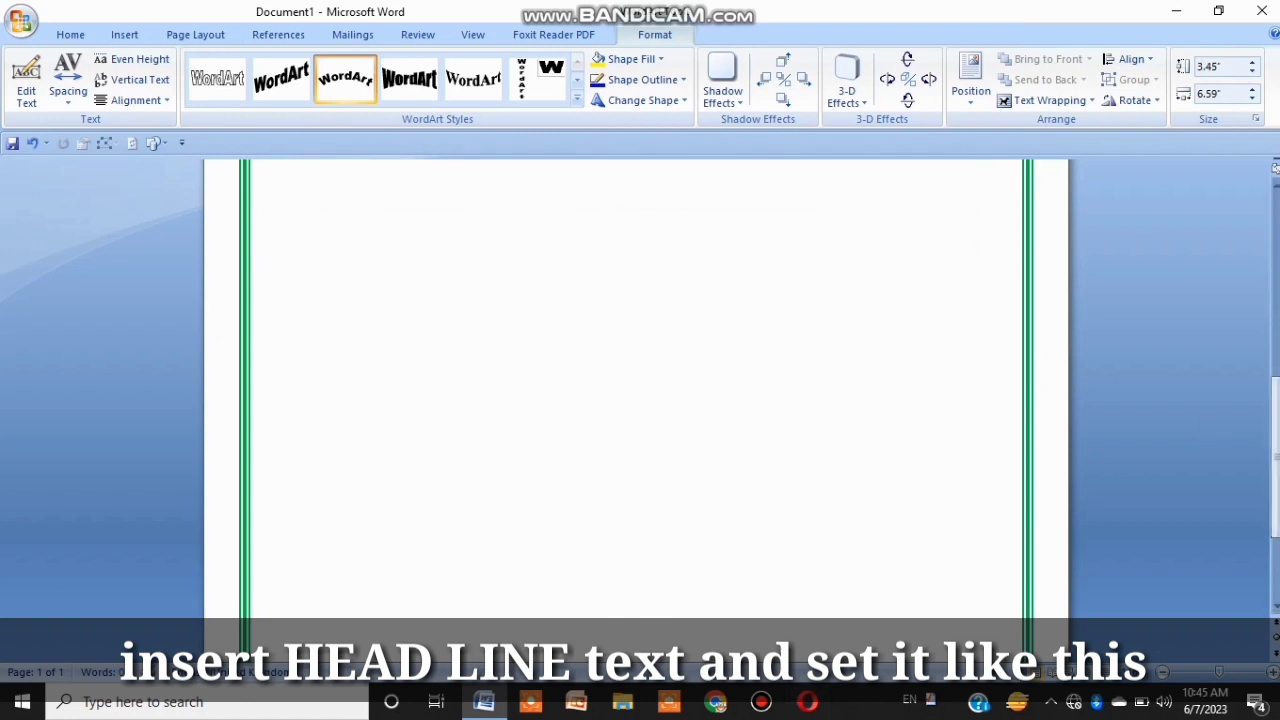
{"action": "left_click", "coordinate": [1276, 202]}
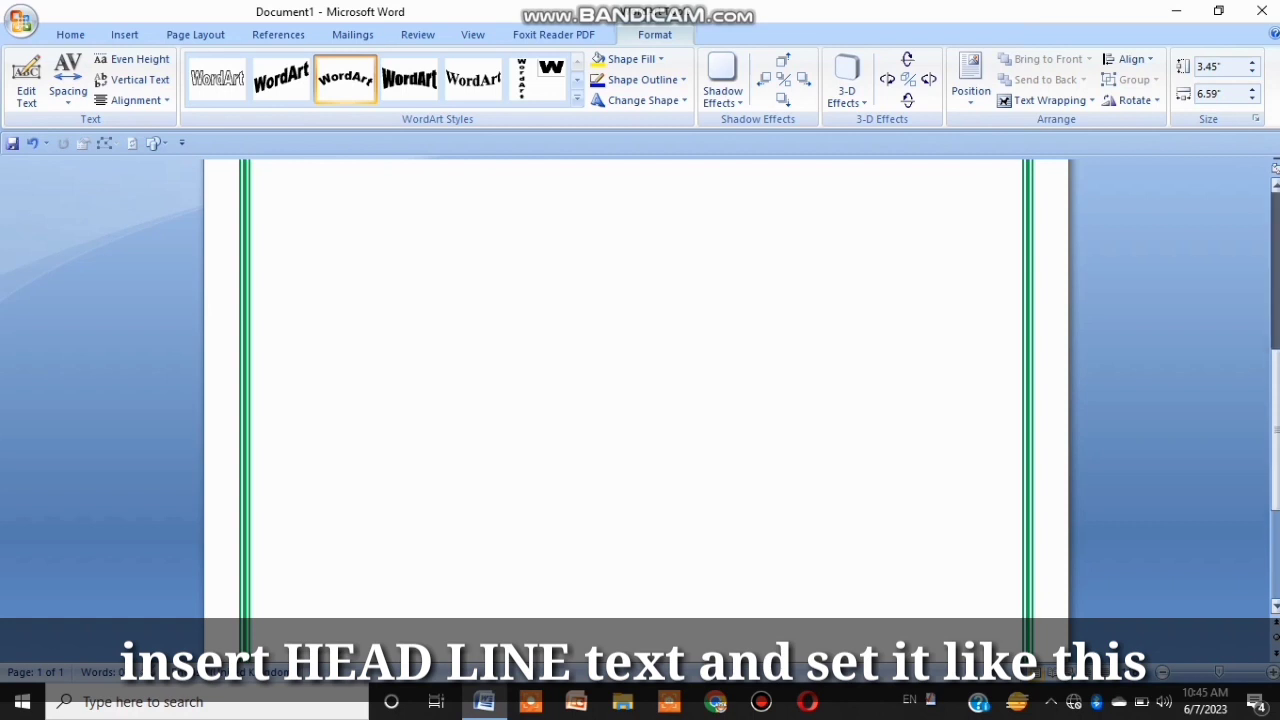
{"action": "left_click", "coordinate": [782, 372]}
{"action": "left_click", "coordinate": [866, 250]}
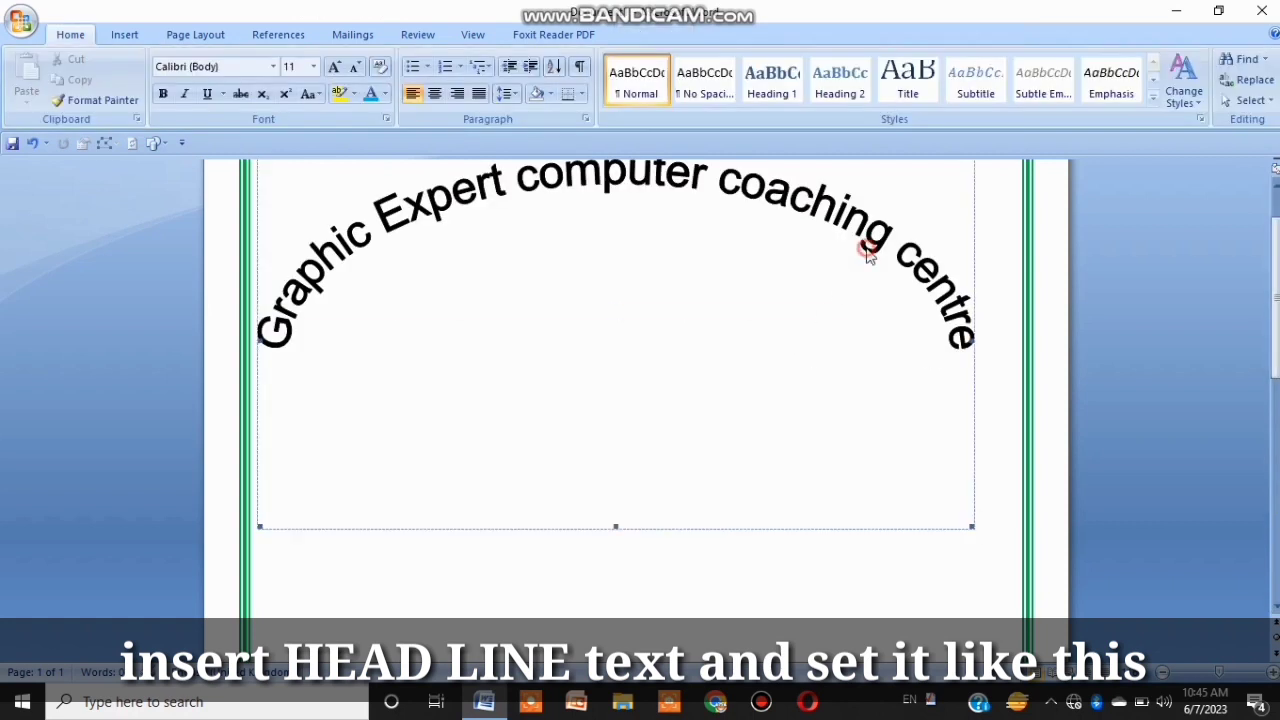
{"action": "double_click", "coordinate": [970, 320]}
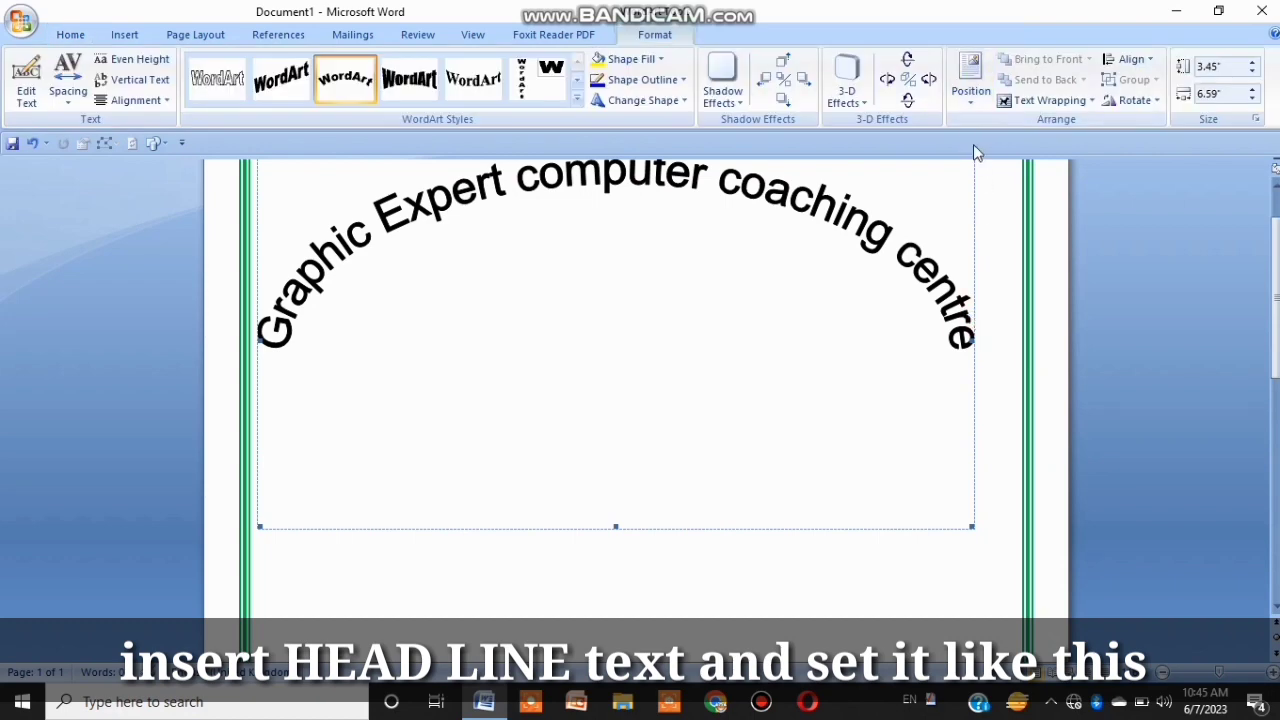
{"action": "left_click", "coordinate": [971, 80]}
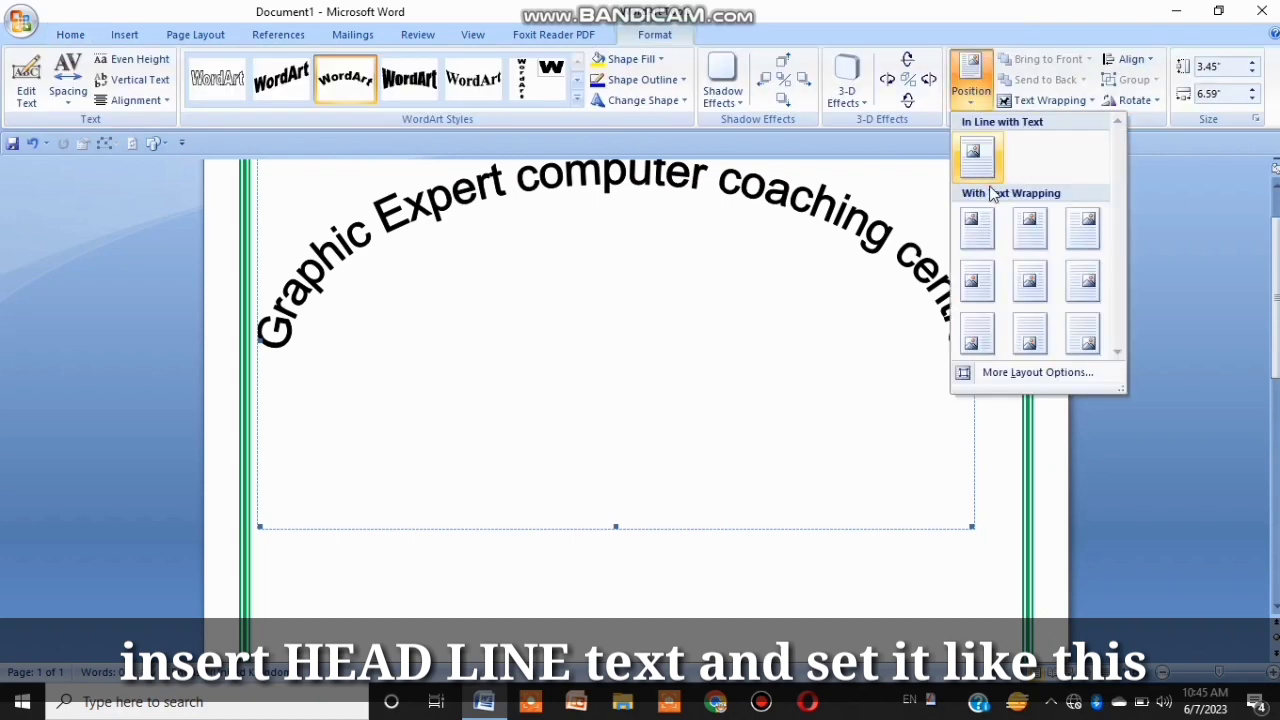
{"action": "left_click", "coordinate": [1031, 248]}
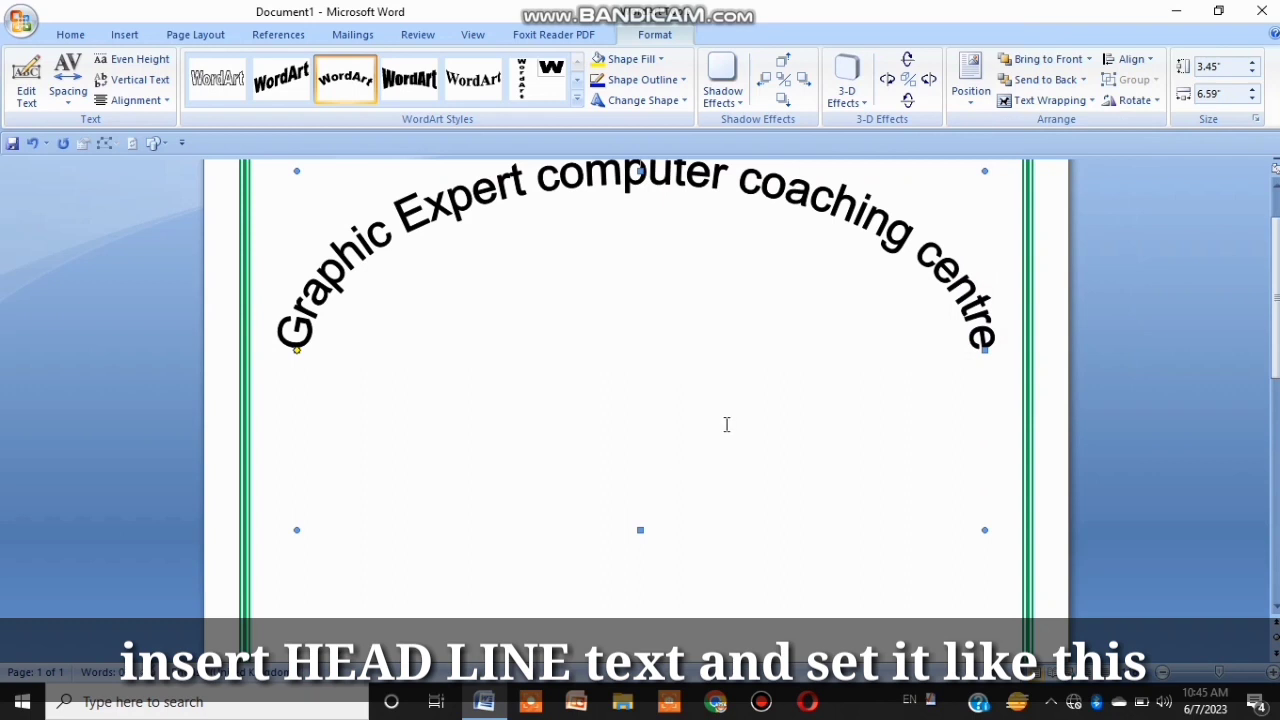
Step: Stretch the WordArt's height to about 4.15 inches and deselect it
{"action": "left_click_drag", "start_coordinate": [642, 528], "coordinate": [646, 606]}
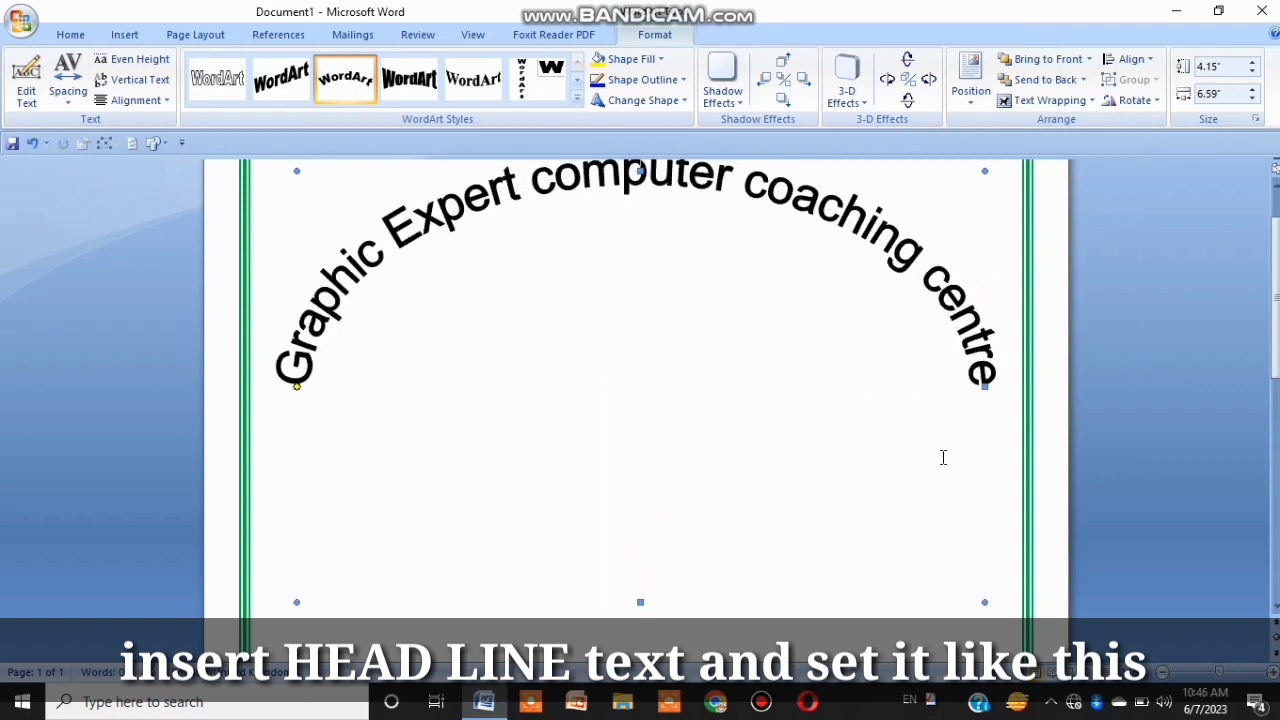
{"action": "scroll", "coordinate": [1275, 300], "scroll_direction": "up", "scroll_amount": 2}
{"action": "mouse_move", "coordinate": [1276, 236]}
{"action": "left_mouse_down"}
{"action": "mouse_move", "coordinate": [1276, 265]}
{"action": "mouse_move", "coordinate": [1276, 235]}
{"action": "left_mouse_up"}
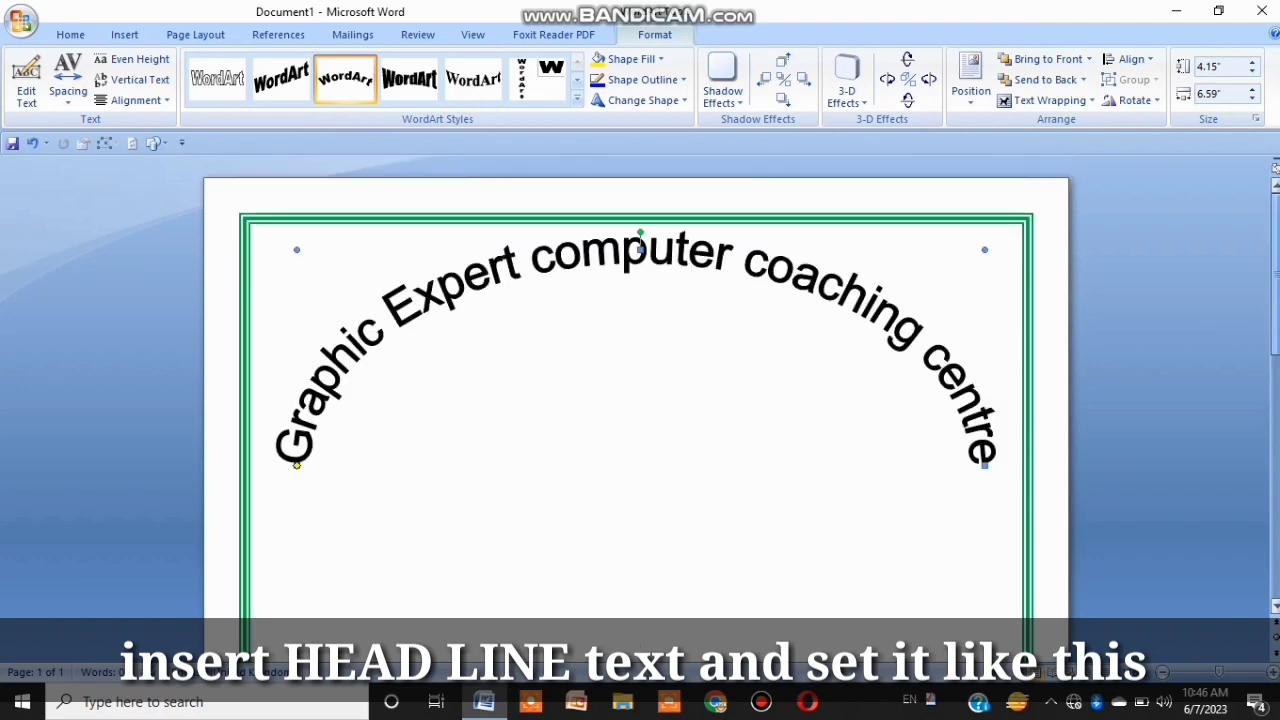
{"action": "left_click", "coordinate": [343, 168]}
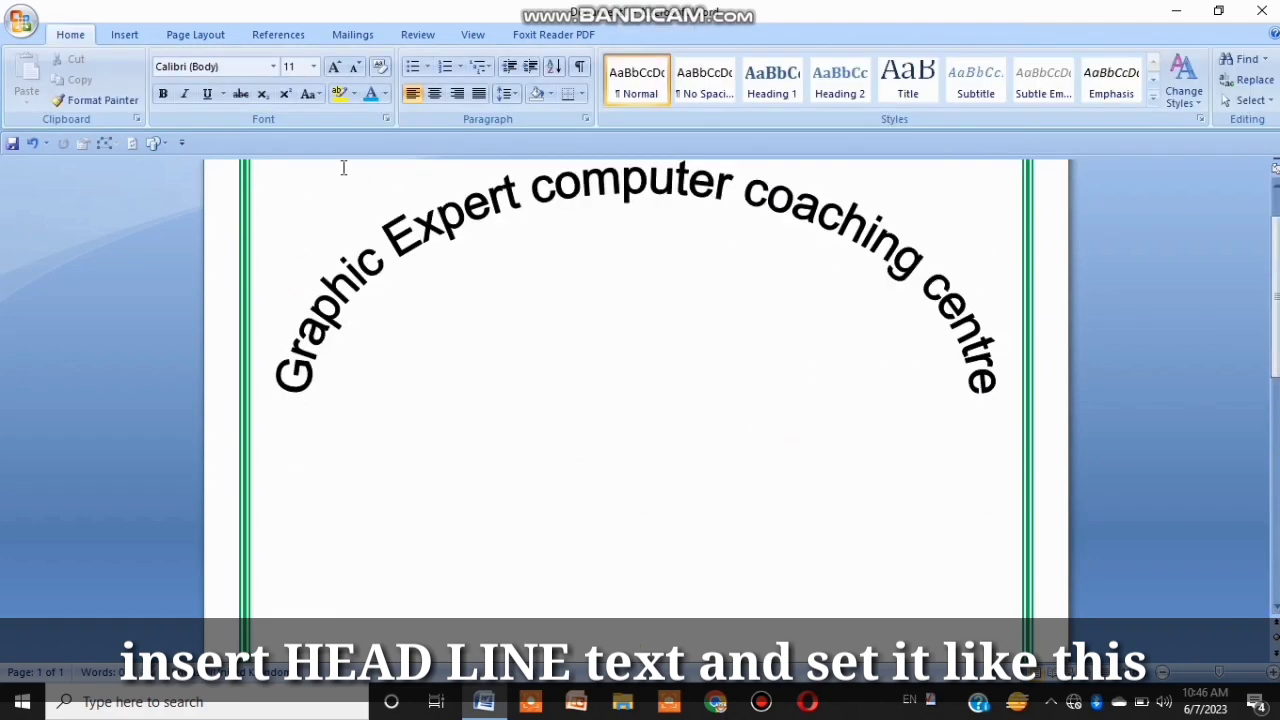
Step: Open Clip Art and search it for computer images
{"action": "left_click", "coordinate": [125, 38]}
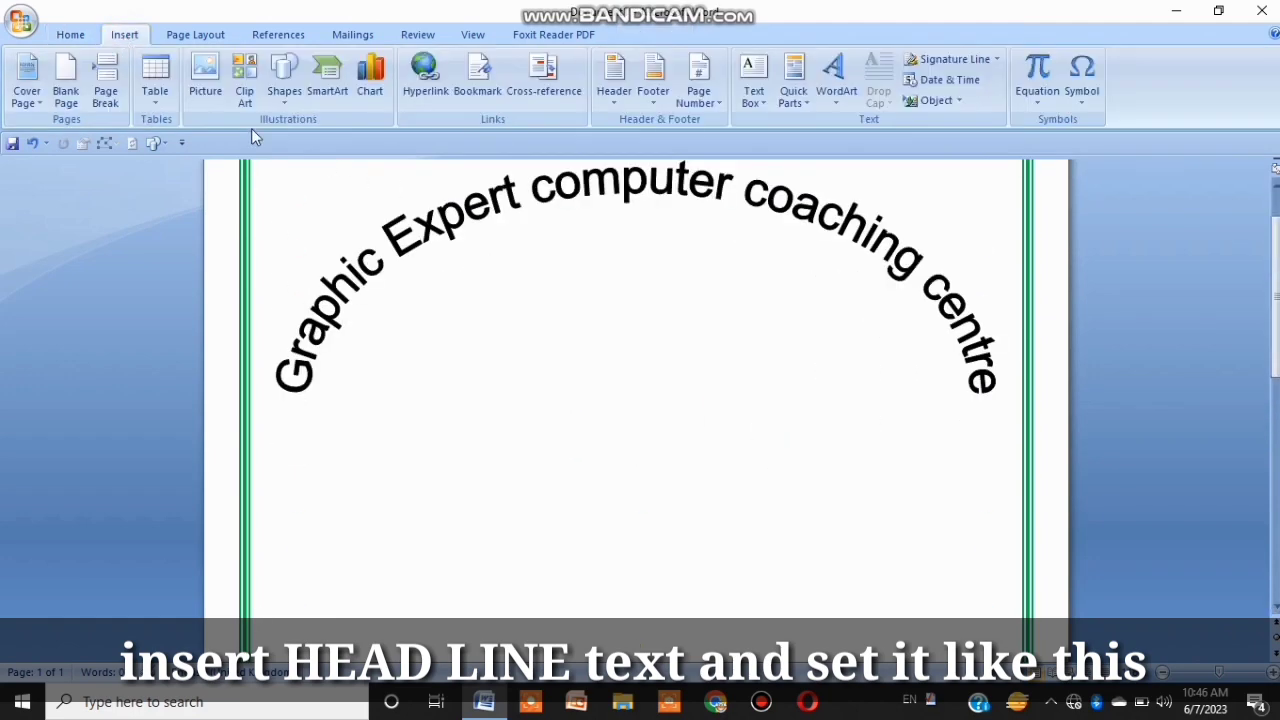
{"action": "left_click", "coordinate": [243, 76]}
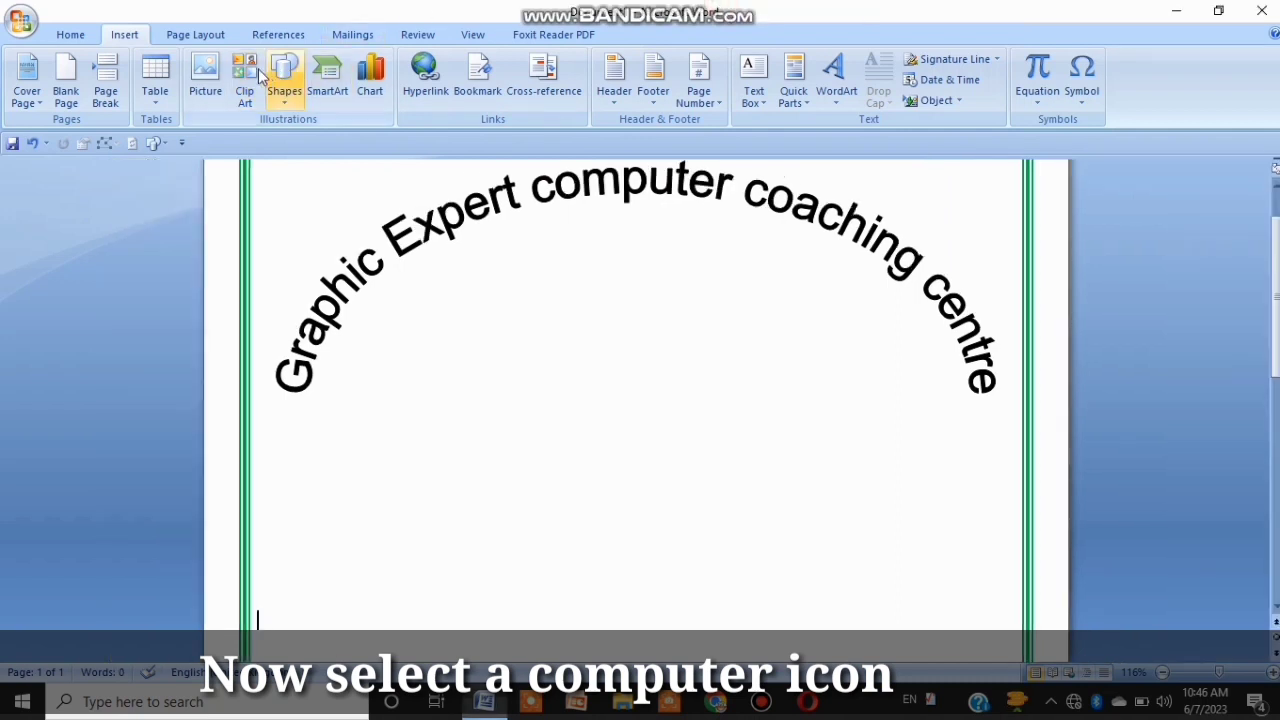
{"action": "left_click", "coordinate": [245, 76]}
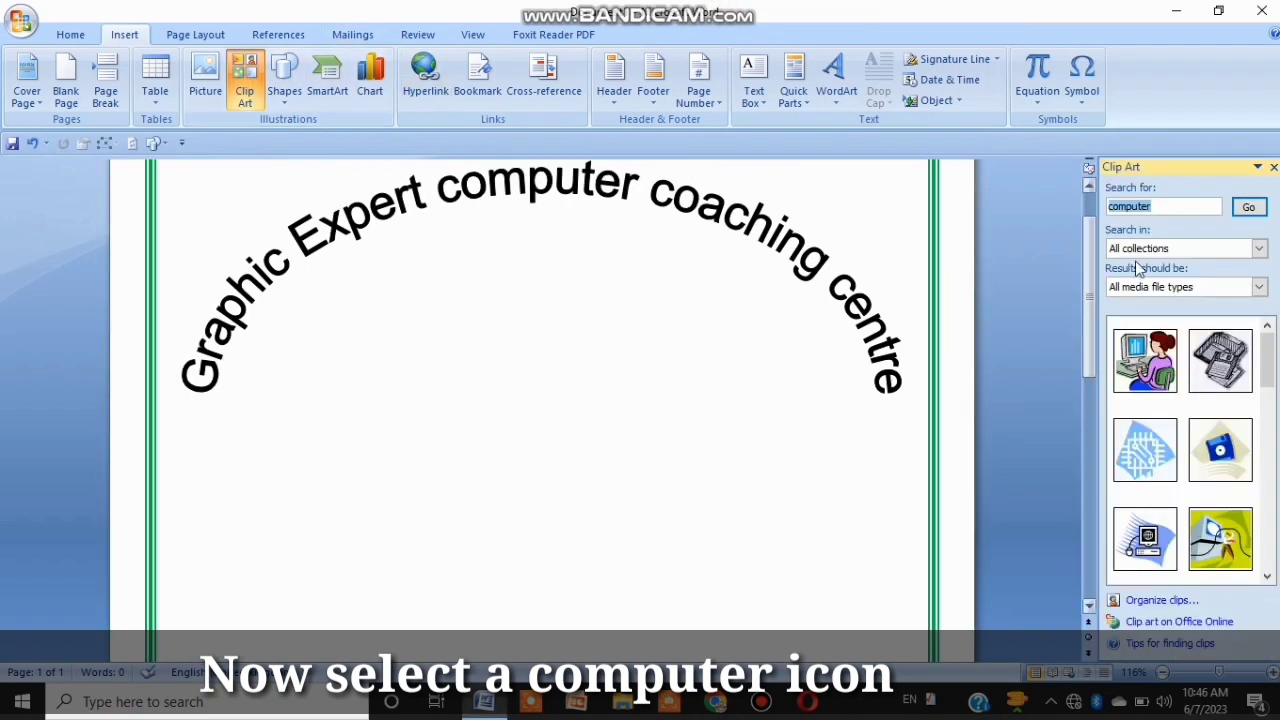
{"action": "left_click", "coordinate": [1182, 209]}
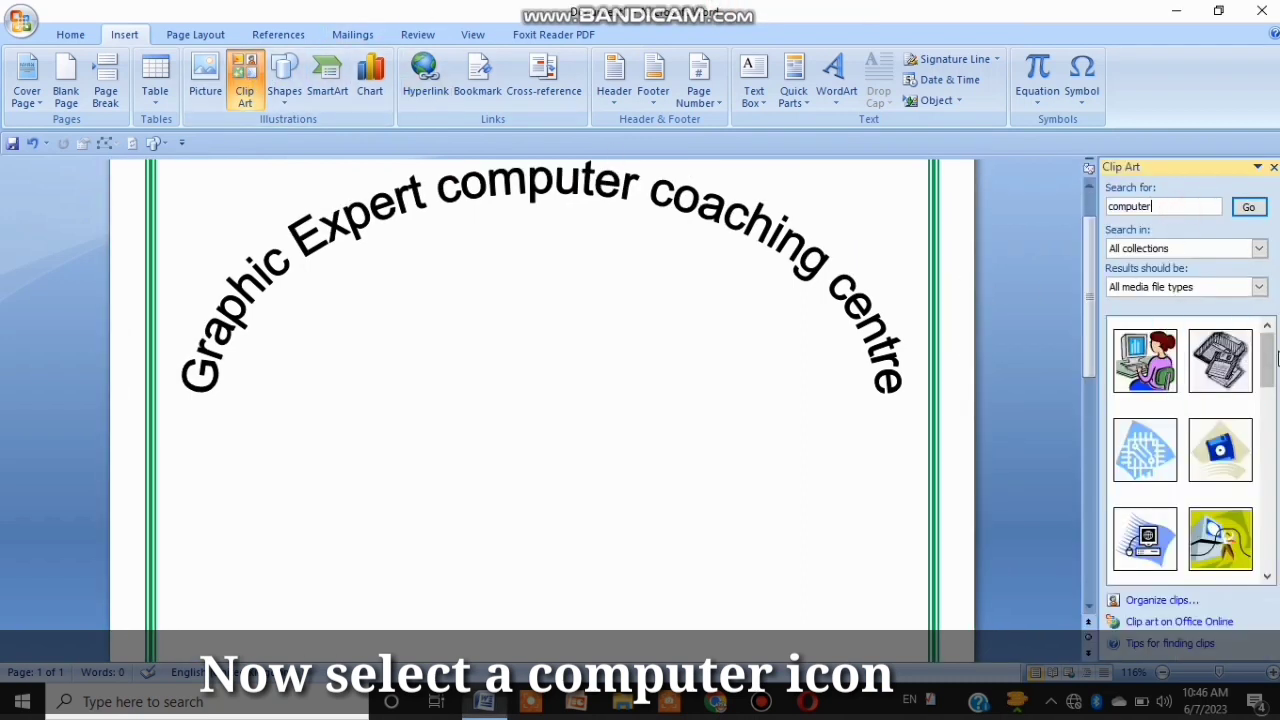
Step: Insert the clip art of a man working at a computer from the search results
{"action": "left_click_drag", "start_coordinate": [1269, 362], "coordinate": [1273, 436]}
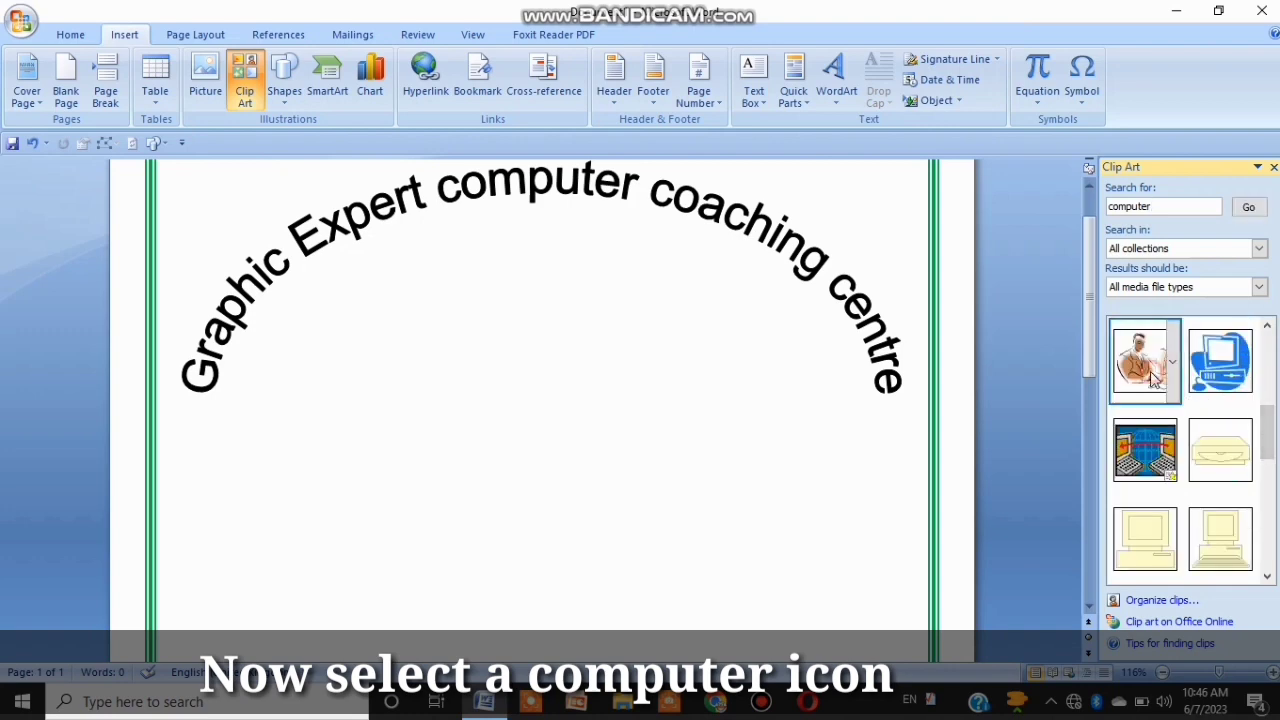
{"action": "left_click", "coordinate": [1150, 364]}
{"action": "left_click_drag", "start_coordinate": [292, 497], "coordinate": [346, 414]}
Step: Give the clip art a text-wrapping position and move it up towards the top of the page
{"action": "left_click", "coordinate": [900, 95]}
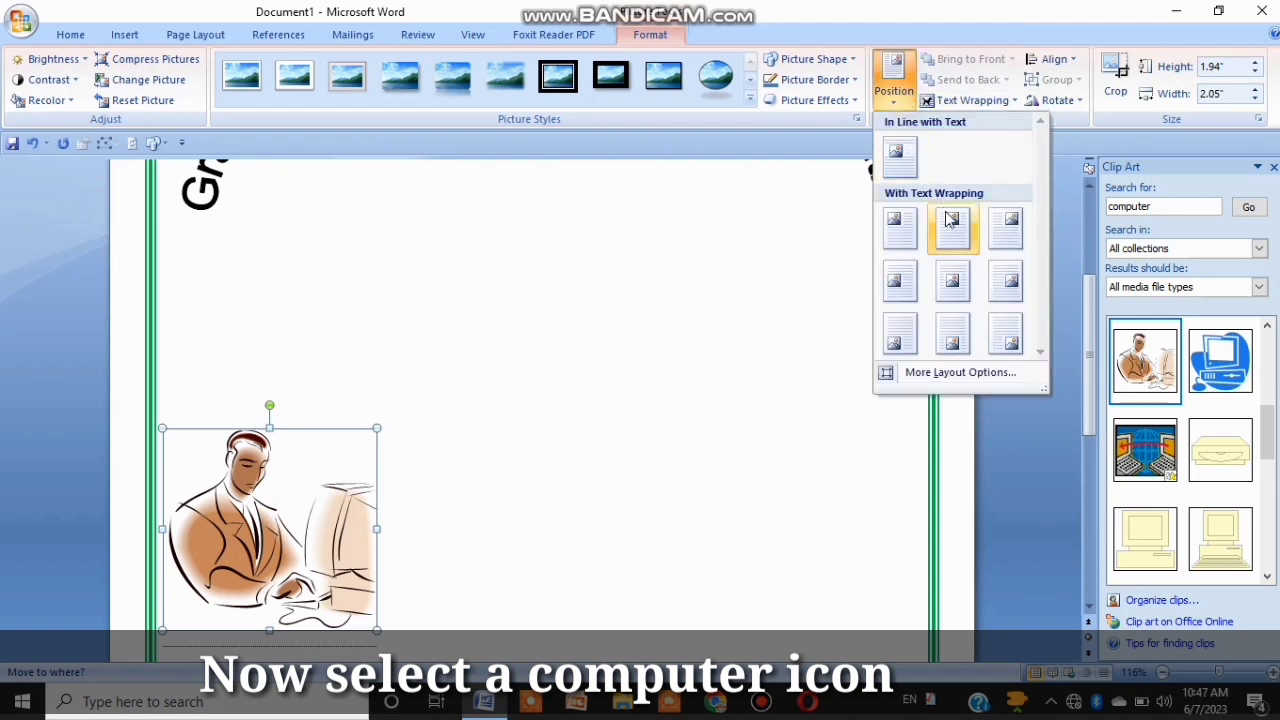
{"action": "left_click", "coordinate": [953, 270]}
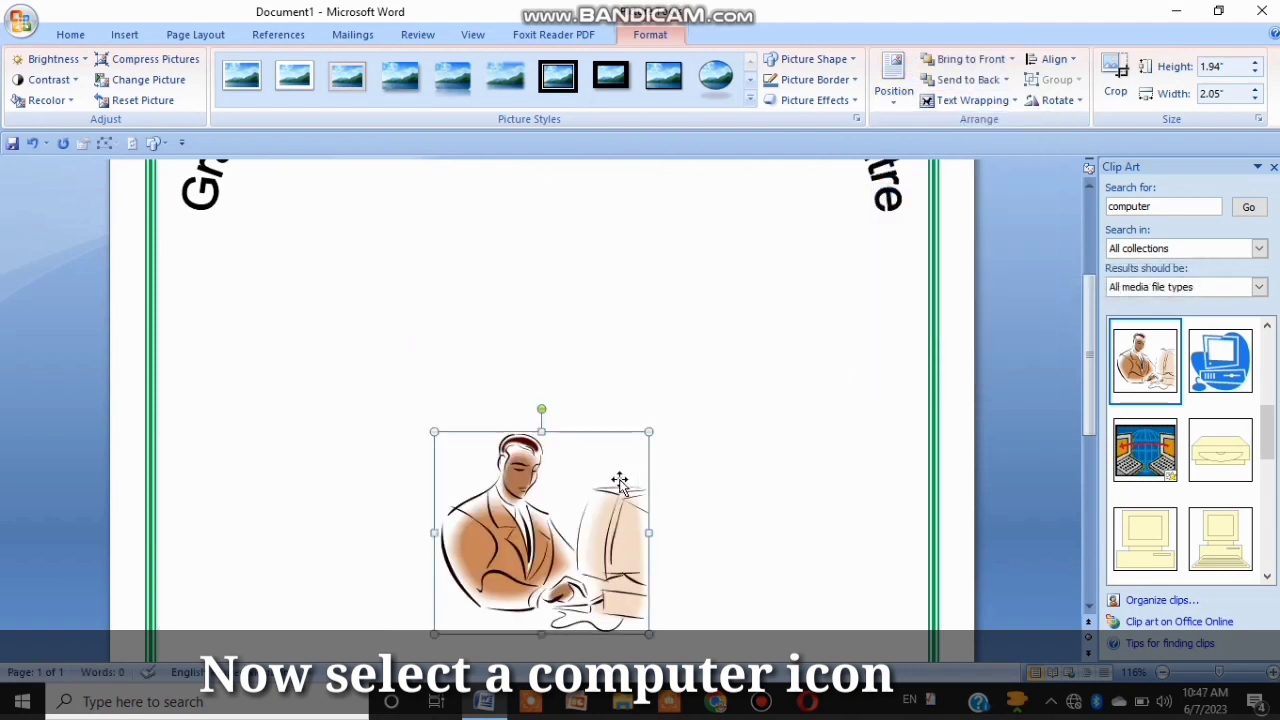
{"action": "key", "text": "Up"}
{"action": "key", "text": "Up"}
{"action": "key", "text": "Up"}
{"action": "key", "text": "Up"}
{"action": "key", "text": "Up"}
{"action": "key", "text": "Up"}
{"action": "key", "text": "Up"}
{"action": "key", "text": "Up"}
{"action": "key", "text": "Up"}
{"action": "key", "text": "Up"}
{"action": "key", "text": "Up"}
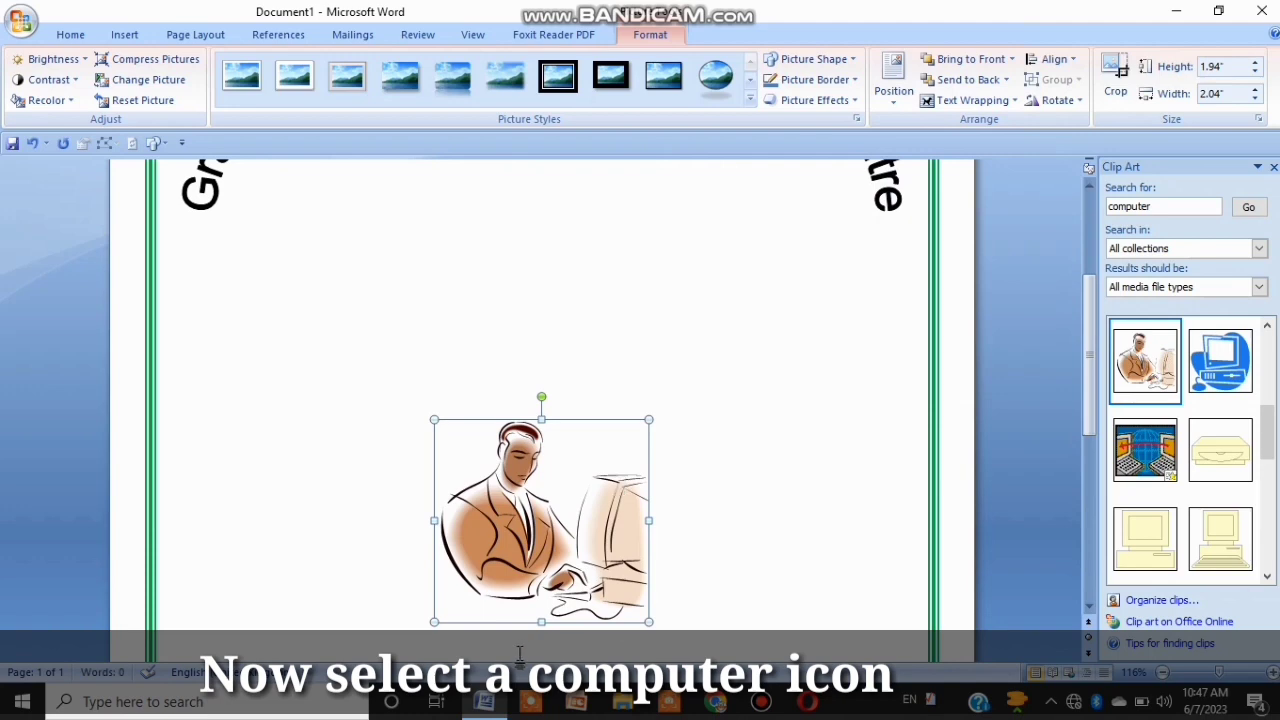
{"action": "left_click_drag", "start_coordinate": [540, 570], "coordinate": [566, 298]}
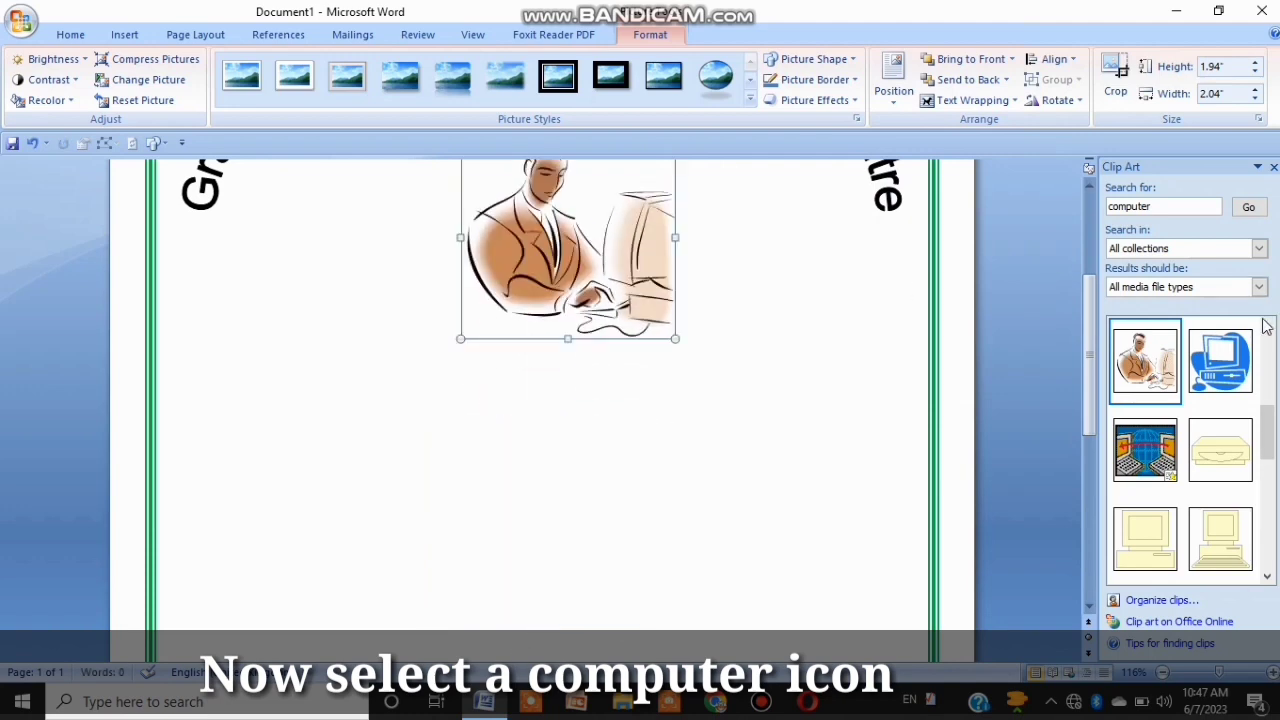
Step: Close the Clip Art pane and move the picture inside the WordArt arch
{"action": "left_click", "coordinate": [1272, 167]}
{"action": "scroll", "coordinate": [920, 428], "scroll_direction": "up", "scroll_amount": 4}
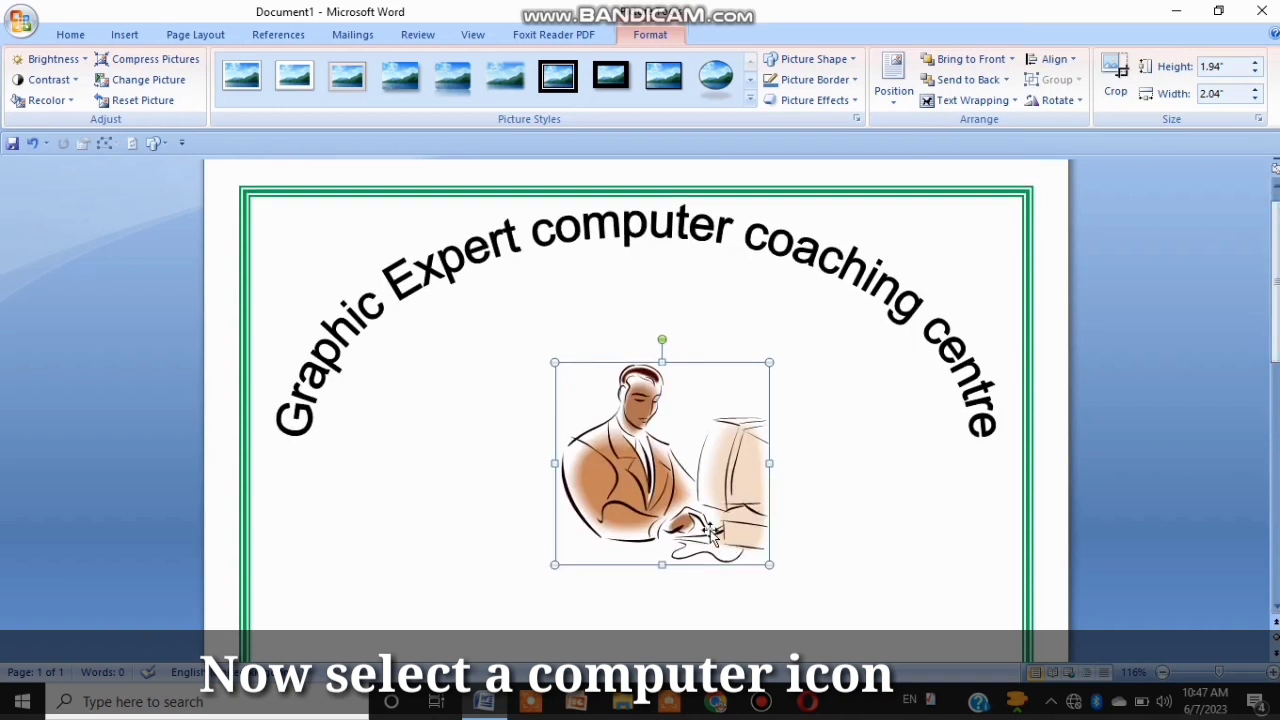
{"action": "left_click_drag", "start_coordinate": [710, 530], "coordinate": [689, 444]}
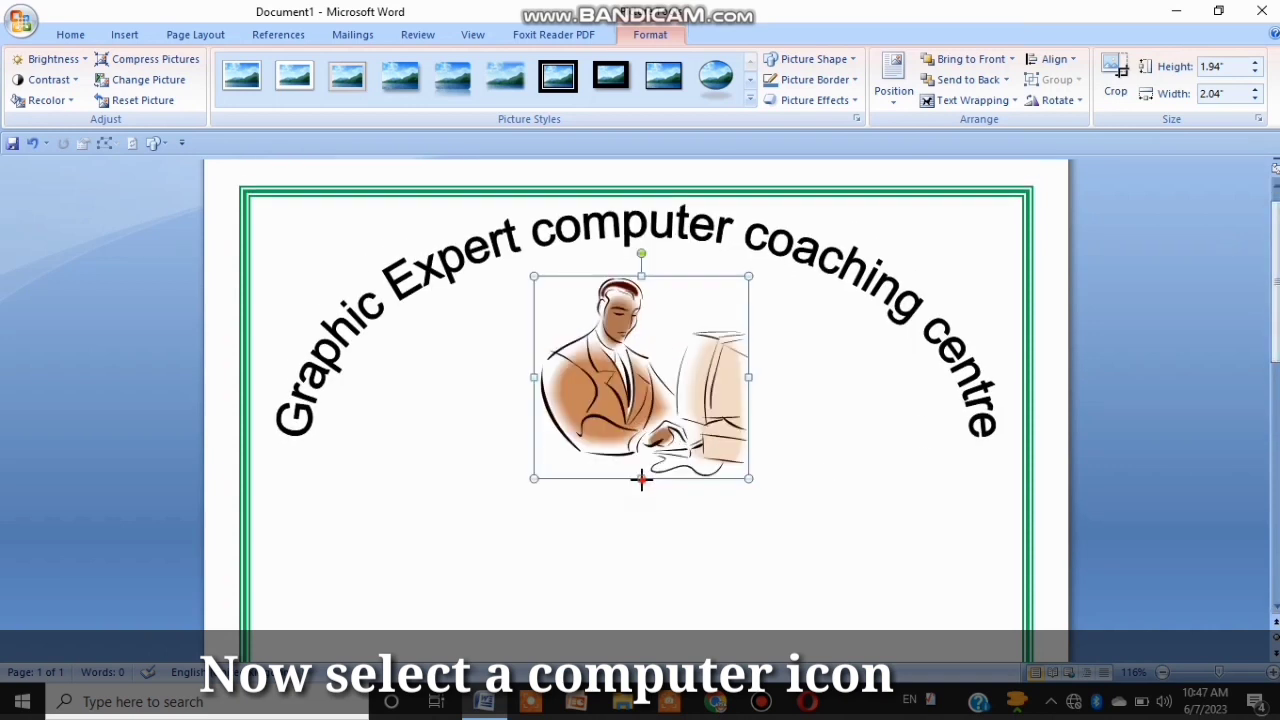
Step: Resize the clip art to about 2.16 inches high and 2.28 inches wide, nudge it up, and deselect it
{"action": "left_click_drag", "start_coordinate": [642, 480], "coordinate": [642, 501]}
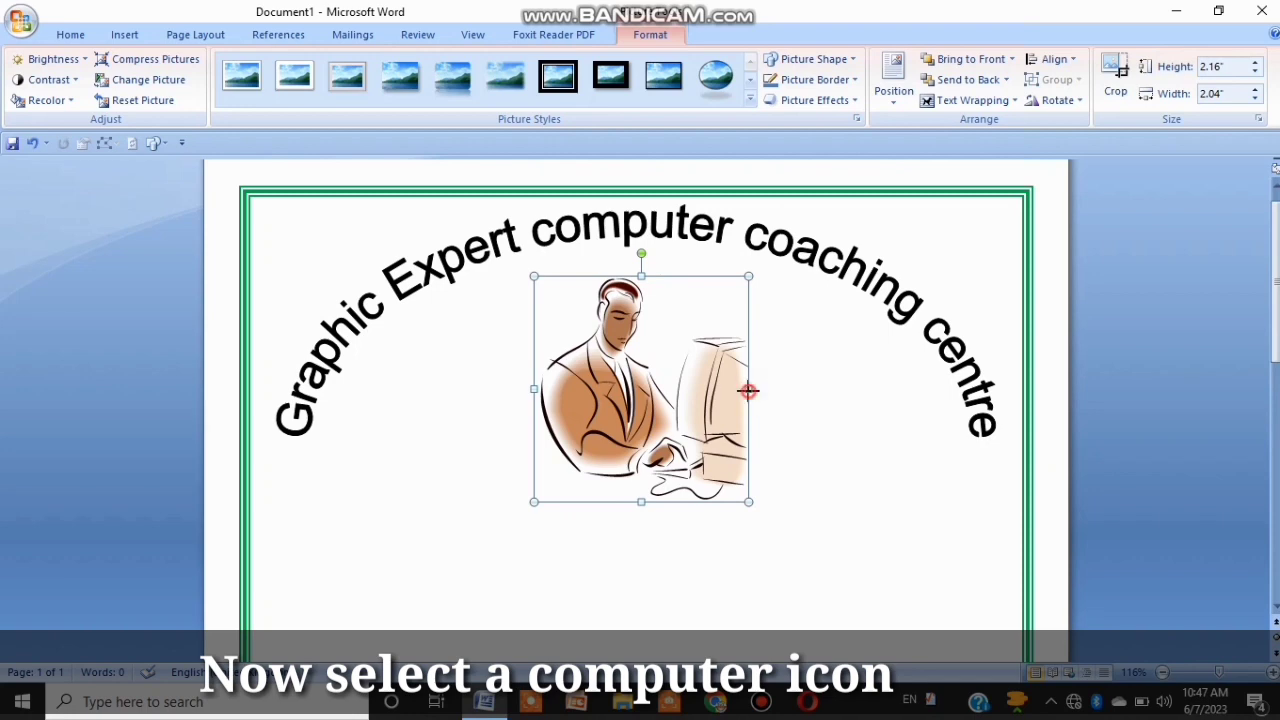
{"action": "left_click_drag", "start_coordinate": [748, 390], "coordinate": [773, 388]}
{"action": "key", "text": "Up"}
{"action": "key", "text": "Up"}
{"action": "key", "text": "Up"}
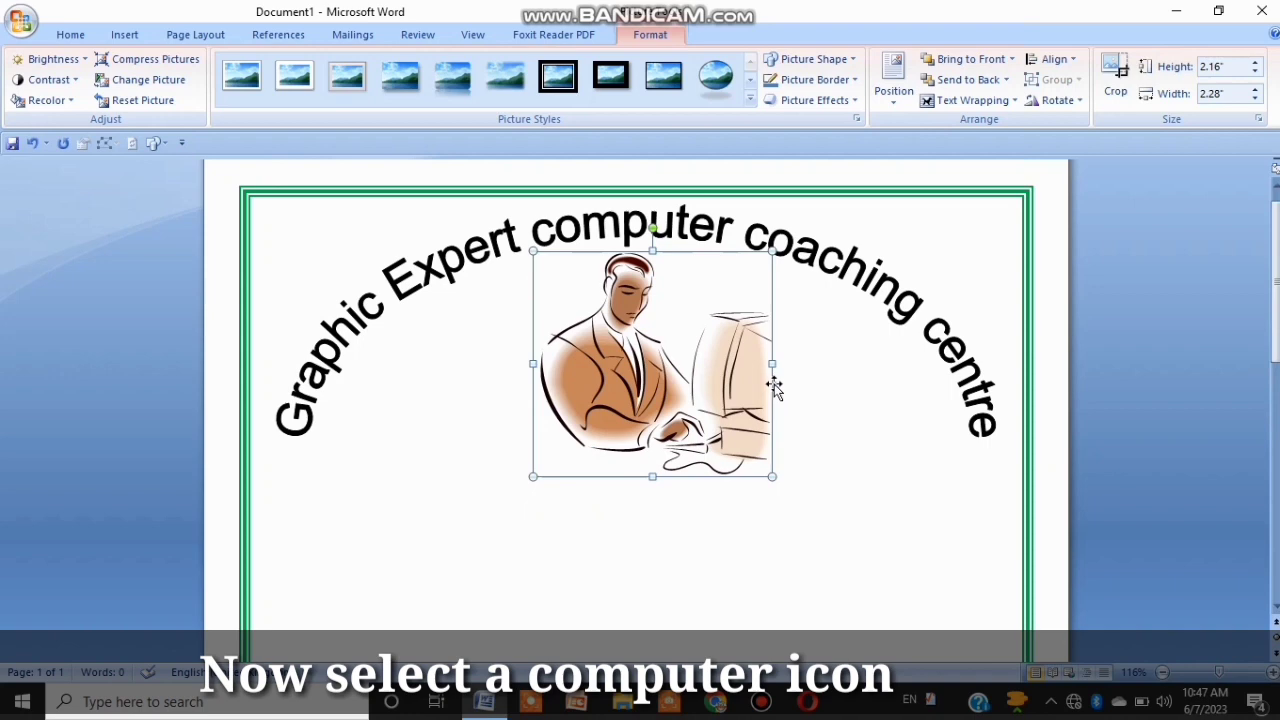
{"action": "left_click", "coordinate": [889, 443]}
Step: Below the picture, start a centred paragraph and type the label Name
{"action": "scroll", "coordinate": [1134, 340], "scroll_direction": "down", "scroll_amount": 5}
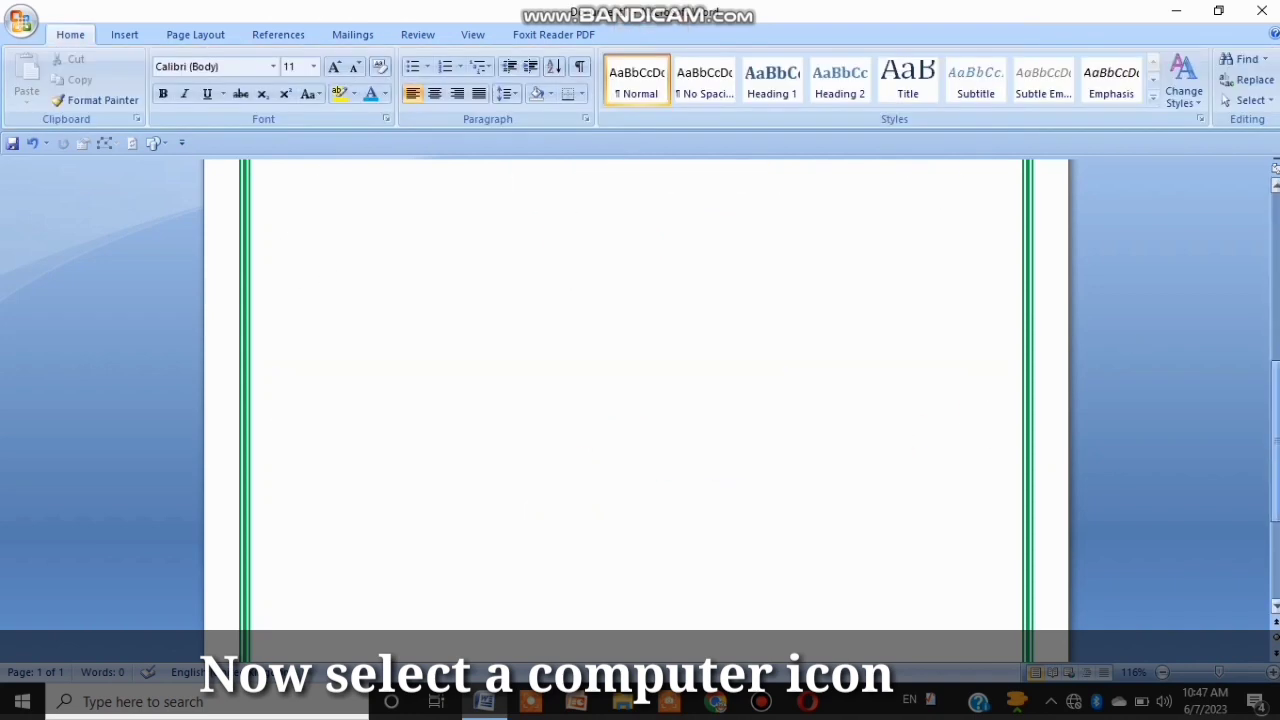
{"action": "scroll", "coordinate": [636, 400], "scroll_direction": "up", "scroll_amount": 5}
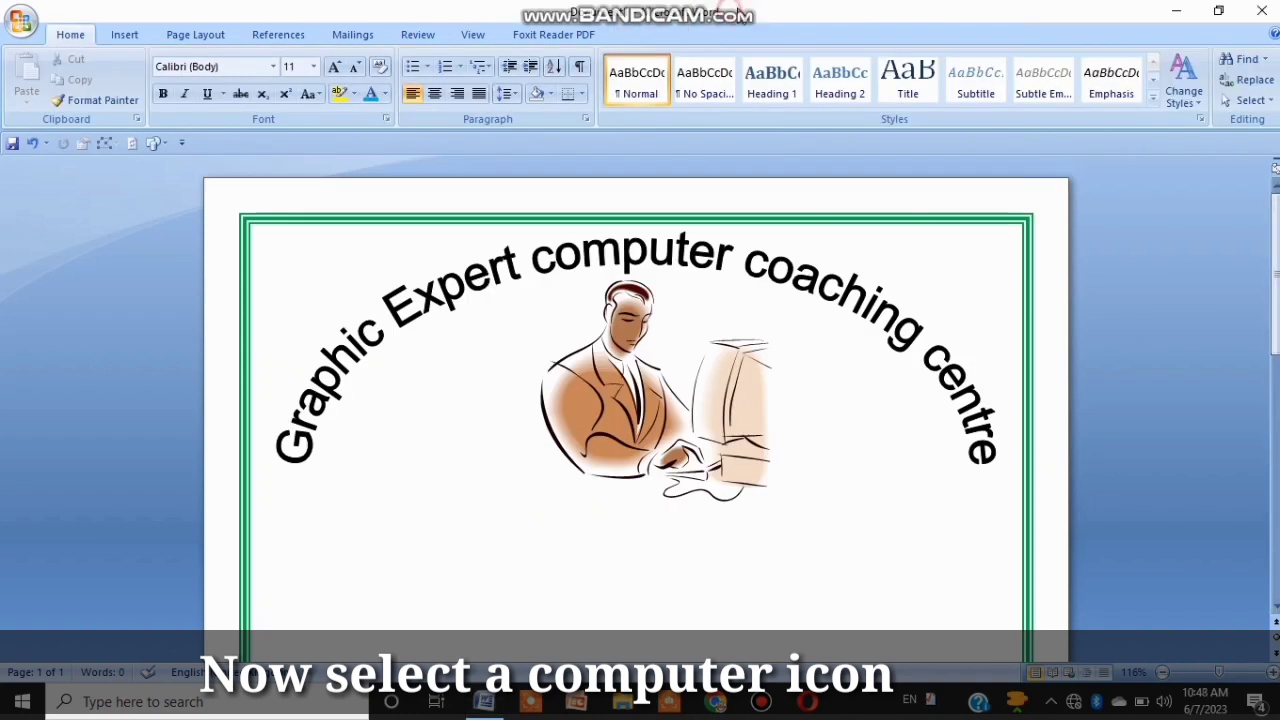
{"action": "scroll", "coordinate": [1275, 187], "scroll_direction": "down", "scroll_amount": 3}
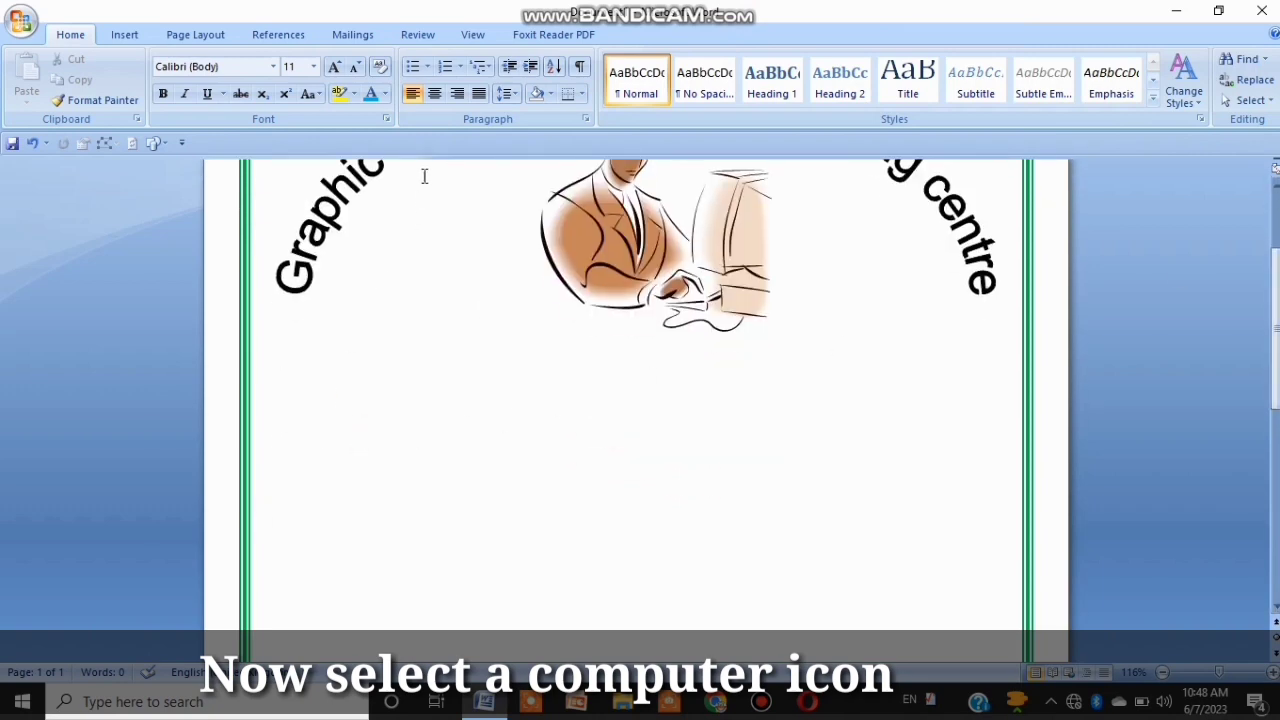
{"action": "left_click", "coordinate": [434, 94]}
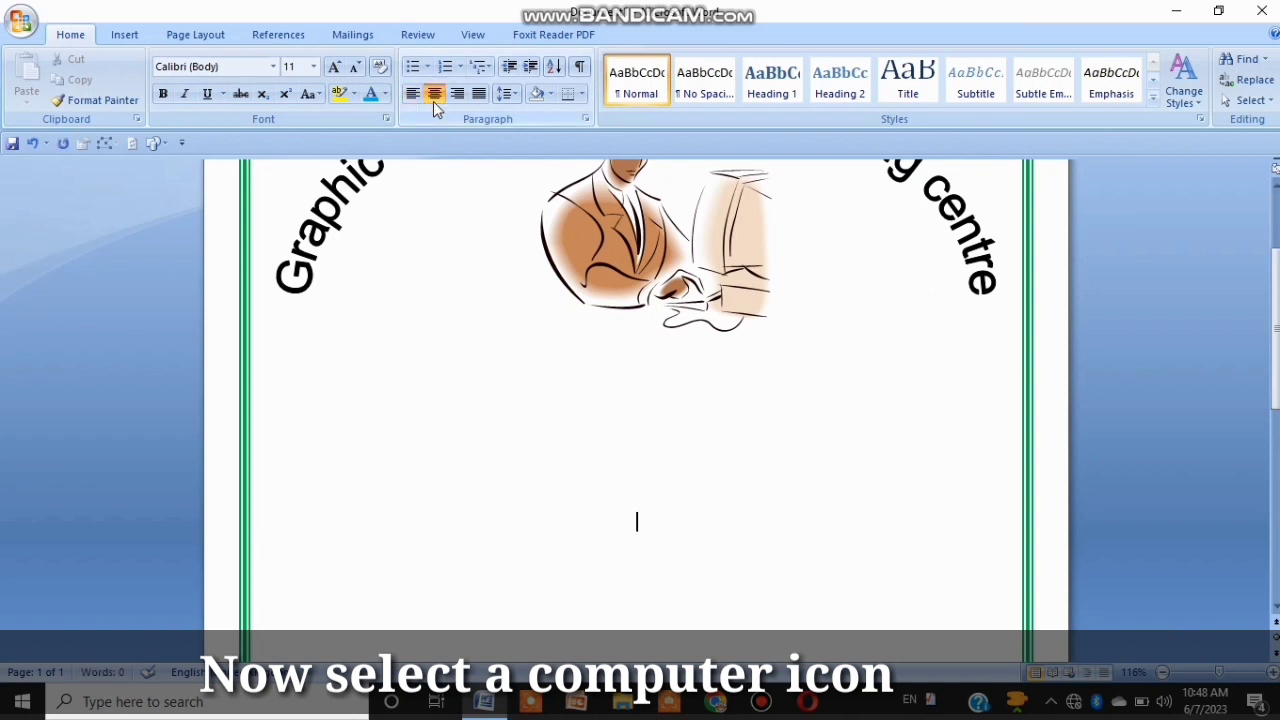
{"action": "type", "text": "nnn"}
{"action": "key", "text": "BackSpace"}
{"action": "key", "text": "BackSpace"}
{"action": "key", "text": "BackSpace"}
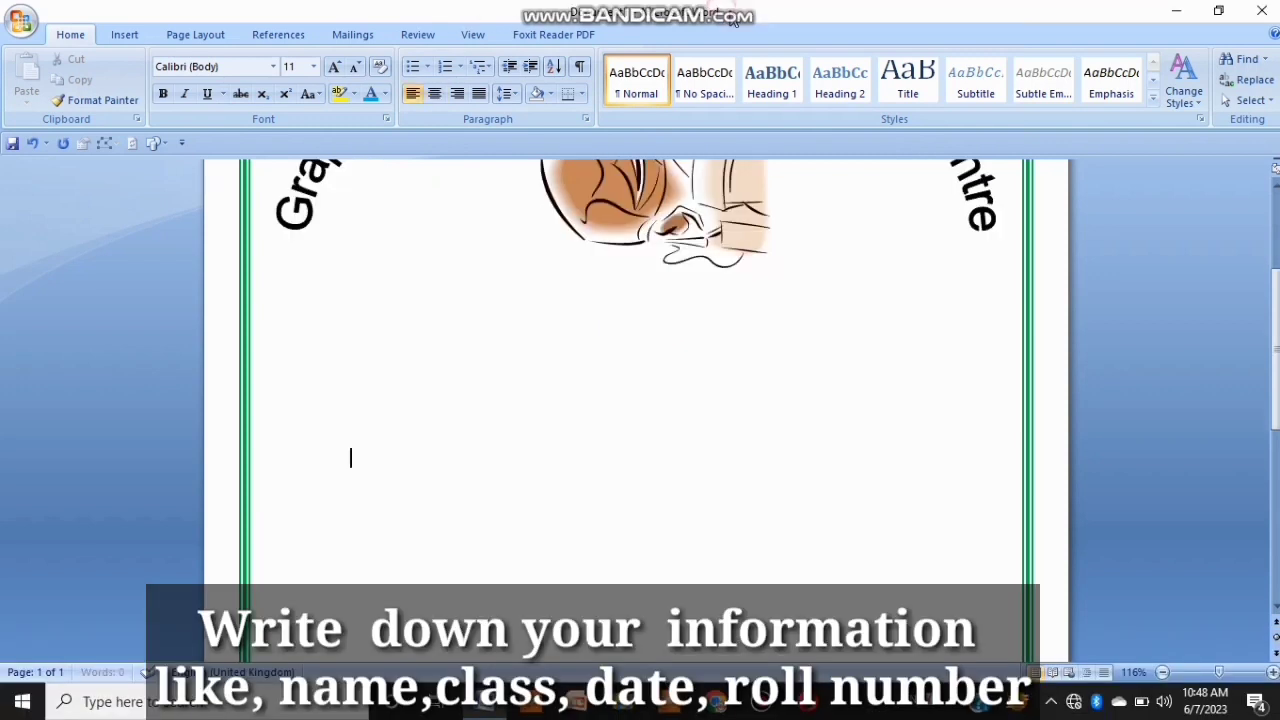
{"action": "type", "text": "Name"}
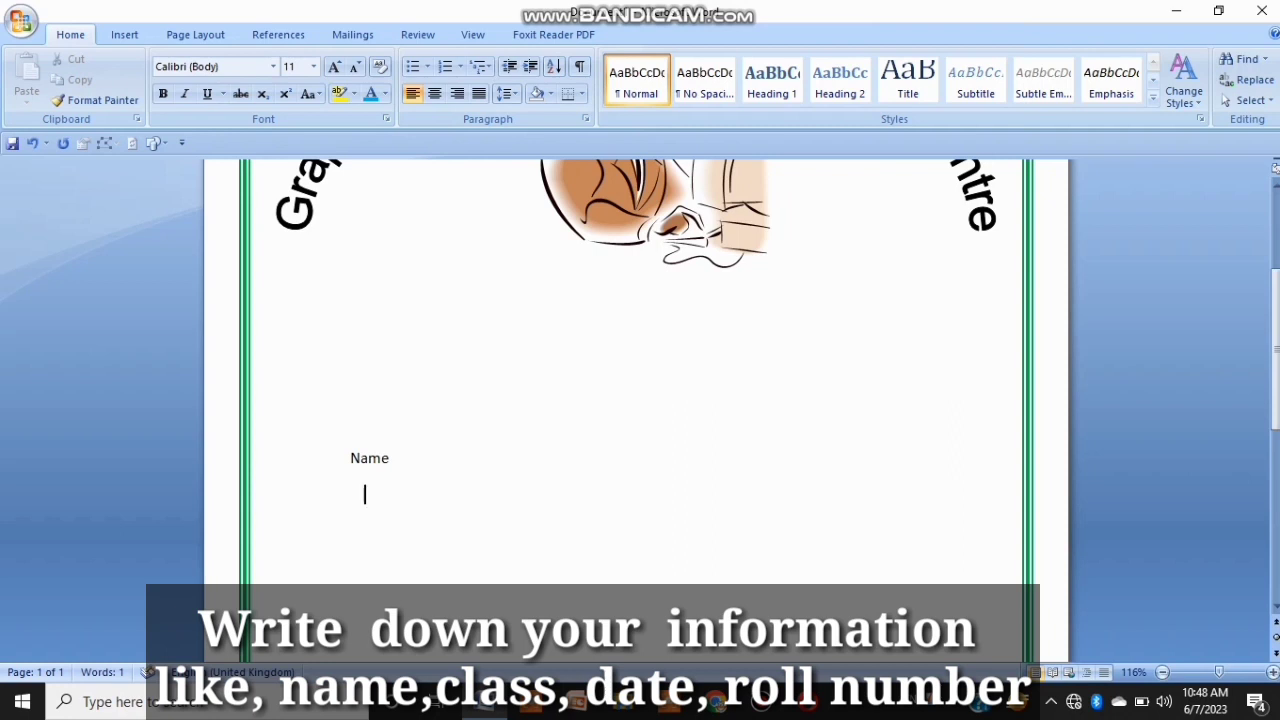
Step: Add the labels Class, Roll Number and Registration No on separate lines below Name
{"action": "key", "text": "BackSpace"}
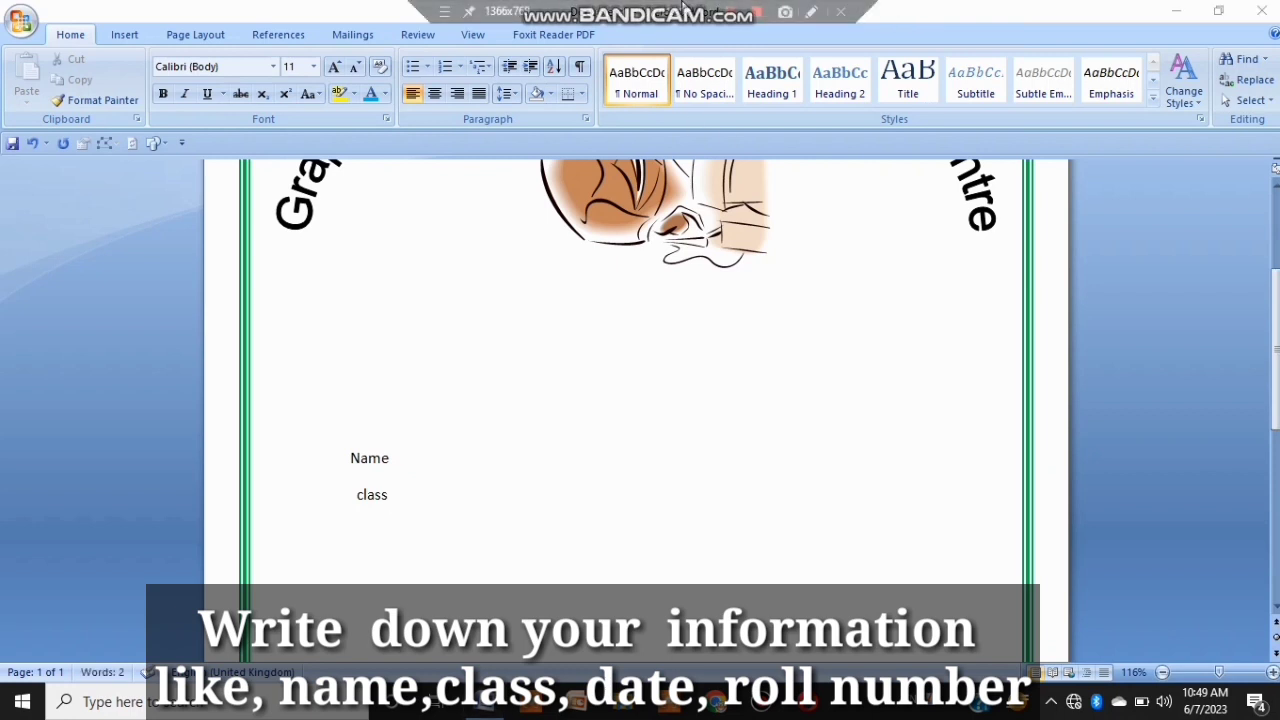
{"action": "key", "text": "Return"}
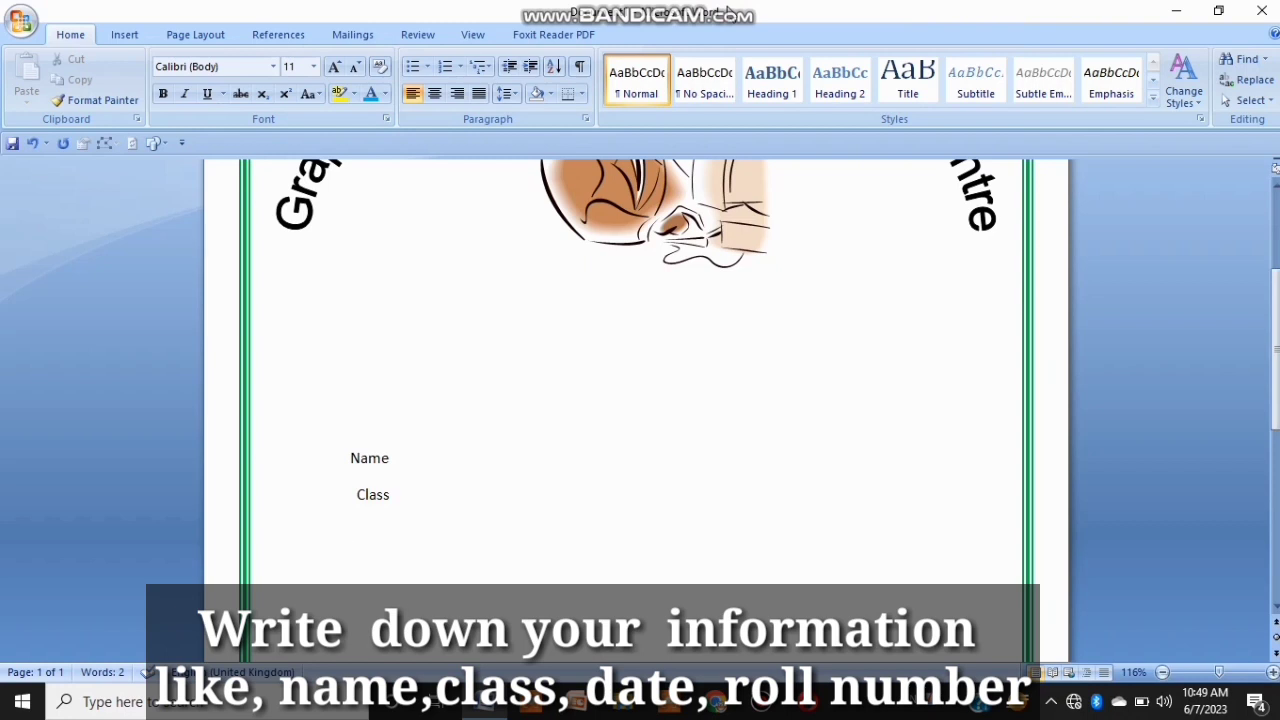
{"action": "key", "text": "BackSpace"}
{"action": "type", "text": "Roll nu"}
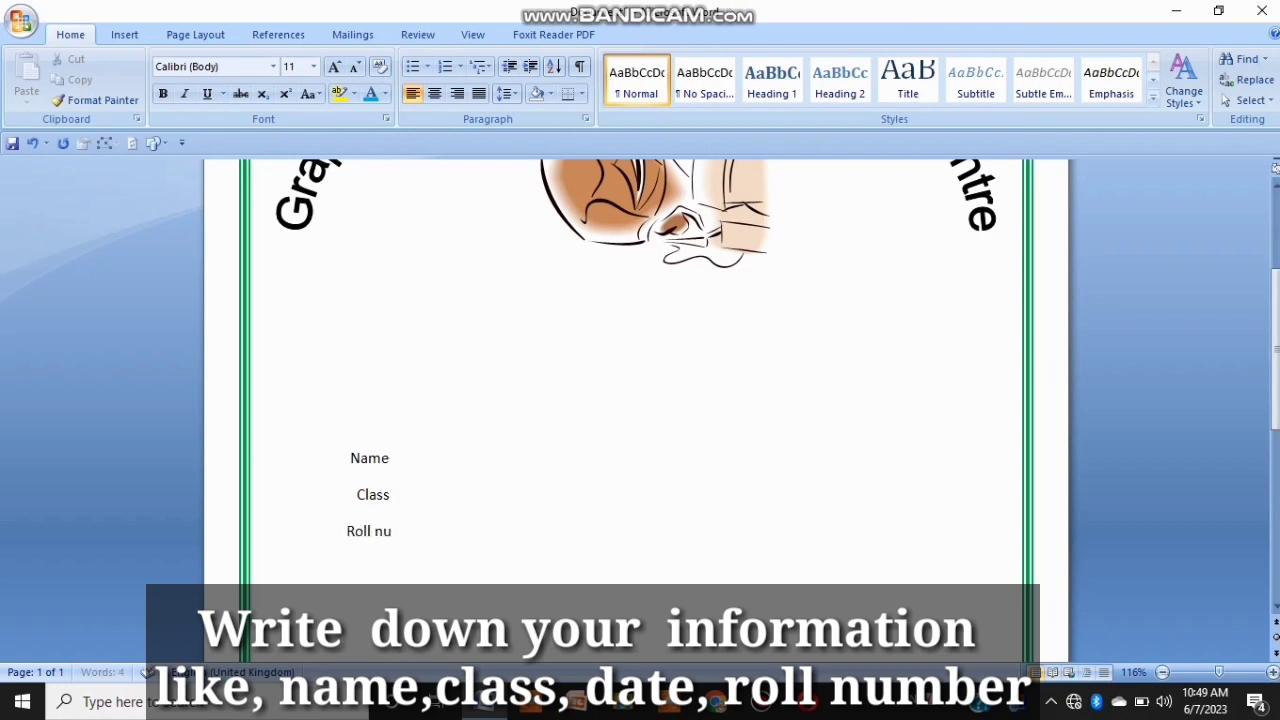
{"action": "key", "text": "BackSpace"}
{"action": "key", "text": "BackSpace"}
{"action": "type", "text": "Num"}
{"action": "type", "text": "ber"}
{"action": "type", "text": "egistra"}
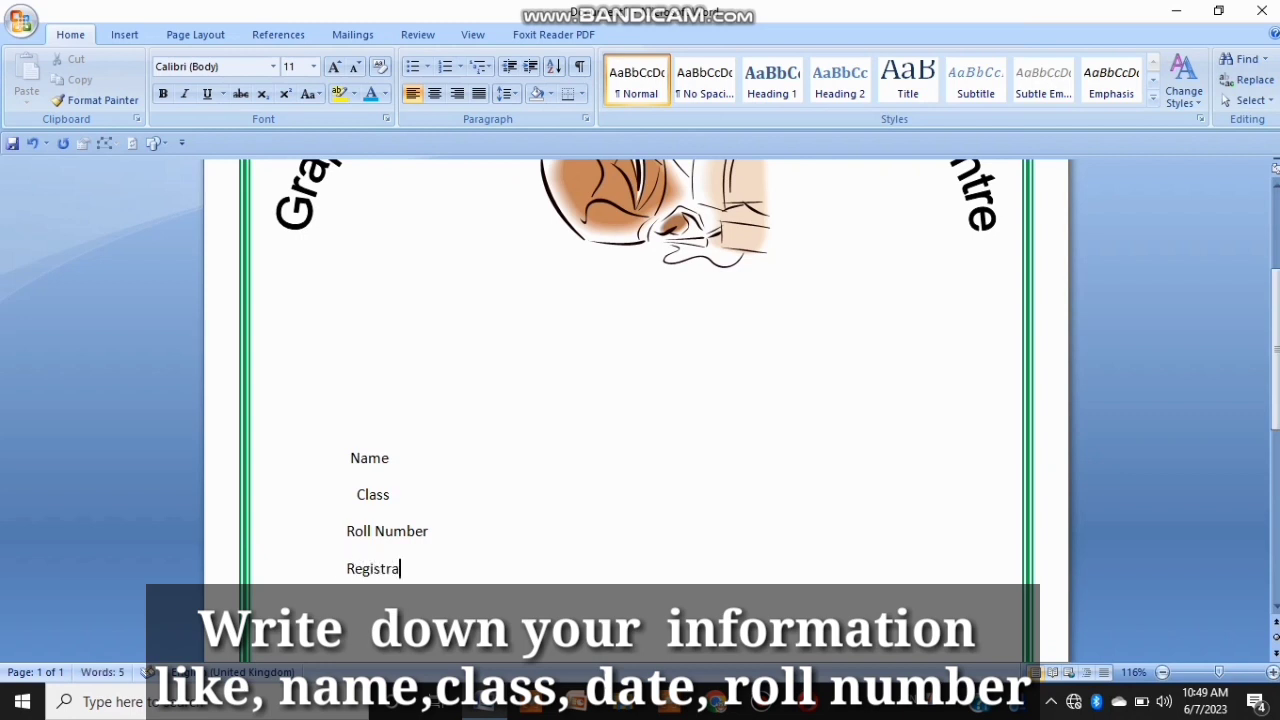
{"action": "type", "text": "tion No"}
Step: Make the four labels bold and increase their font size to 14
{"action": "mouse_move", "coordinate": [345, 461]}
{"action": "left_mouse_down"}
{"action": "mouse_move", "coordinate": [374, 474]}
{"action": "mouse_move", "coordinate": [403, 549]}
{"action": "mouse_move", "coordinate": [443, 569]}
{"action": "mouse_move", "coordinate": [352, 507]}
{"action": "mouse_move", "coordinate": [346, 468]}
{"action": "left_mouse_up"}
{"action": "key", "text": "ctrl+b"}
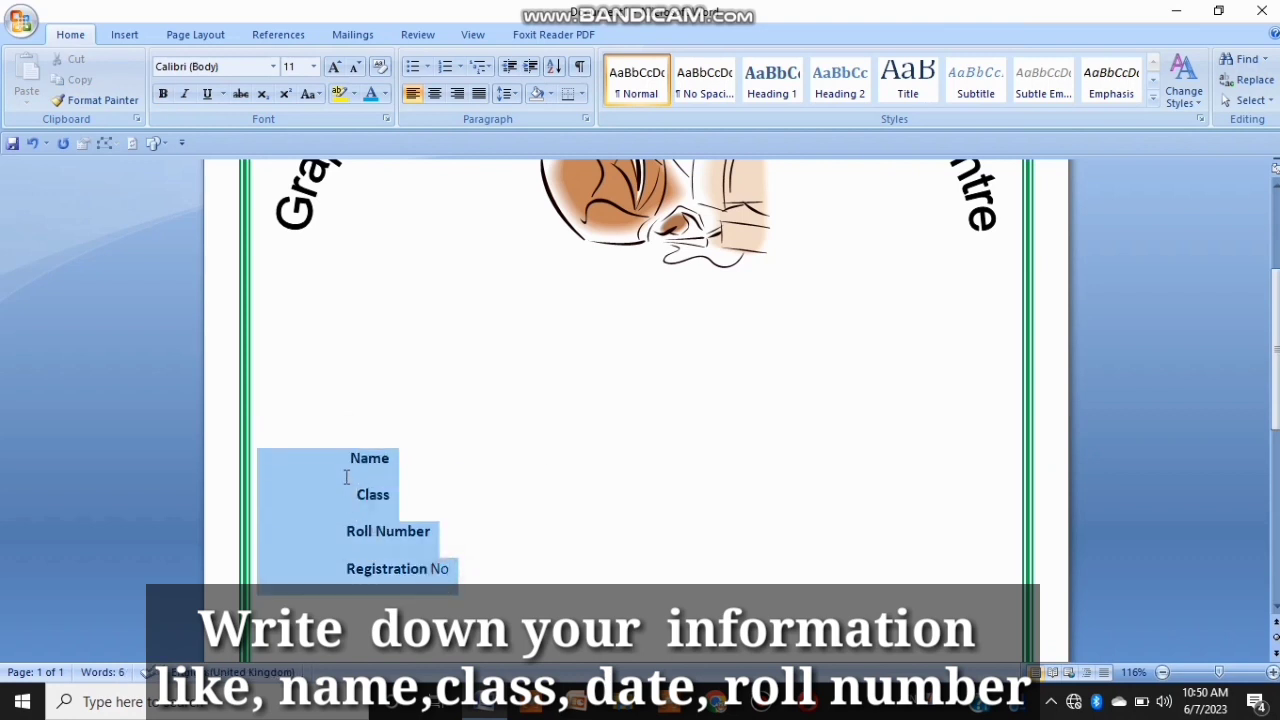
{"action": "left_click", "coordinate": [160, 95]}
{"action": "left_click", "coordinate": [160, 95]}
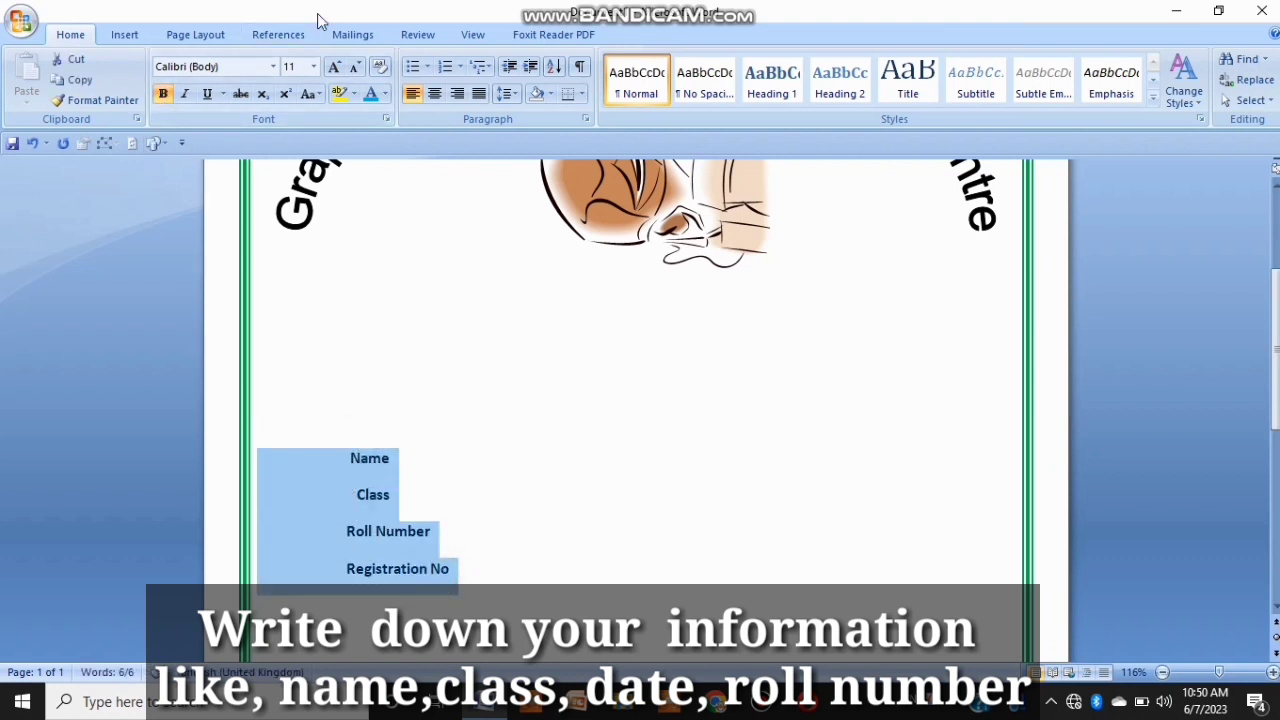
{"action": "left_click", "coordinate": [335, 67]}
{"action": "left_click", "coordinate": [335, 67]}
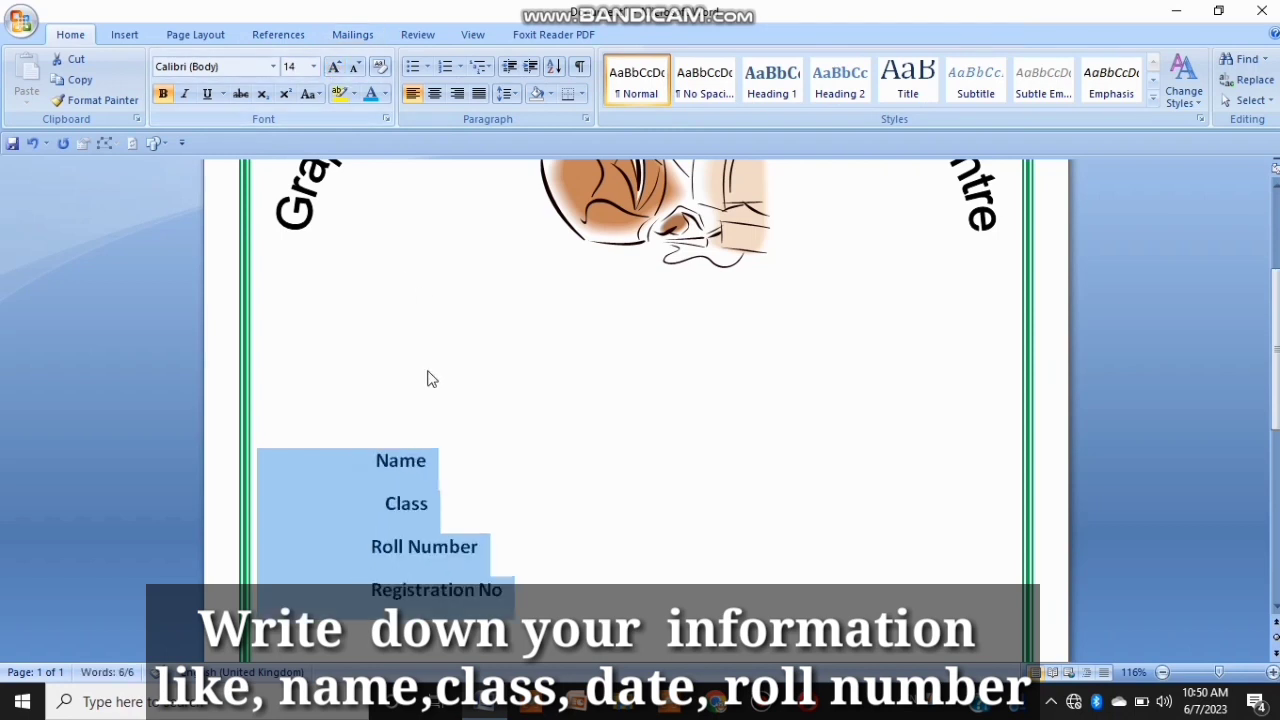
Step: Remove the leading spaces before Name and Class so the labels line up on the left
{"action": "left_click", "coordinate": [369, 477]}
{"action": "key", "text": "BackSpace"}
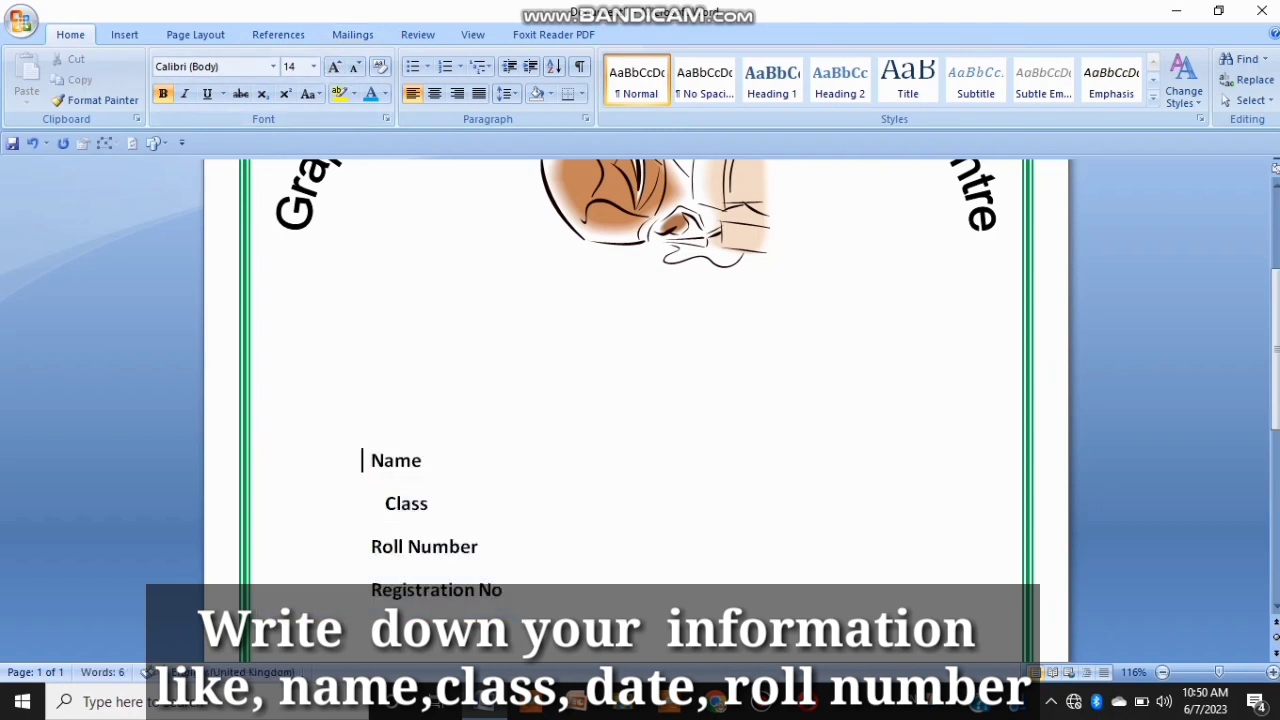
{"action": "left_click", "coordinate": [386, 513]}
{"action": "key", "text": "BackSpace"}
{"action": "key", "text": "BackSpace"}
{"action": "key", "text": "BackSpace"}
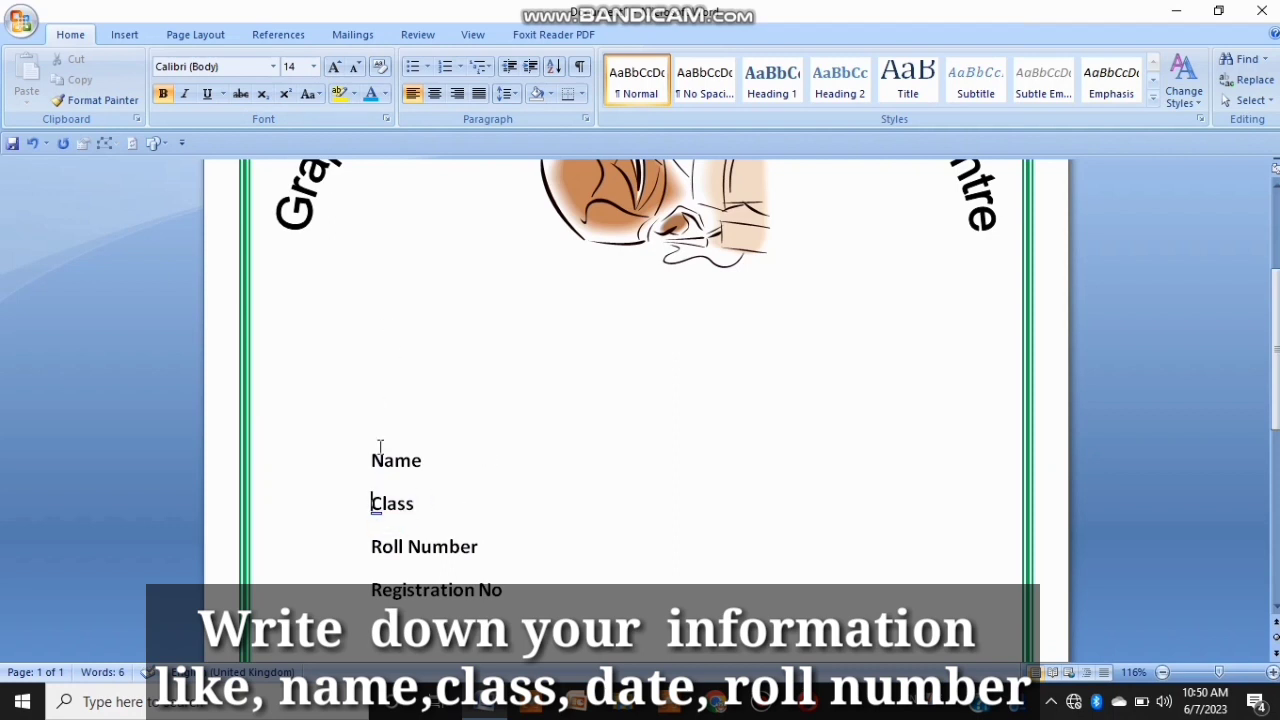
Step: Draw a horizontal line about 4.28 inches long beside the Name label
{"action": "left_click", "coordinate": [126, 35]}
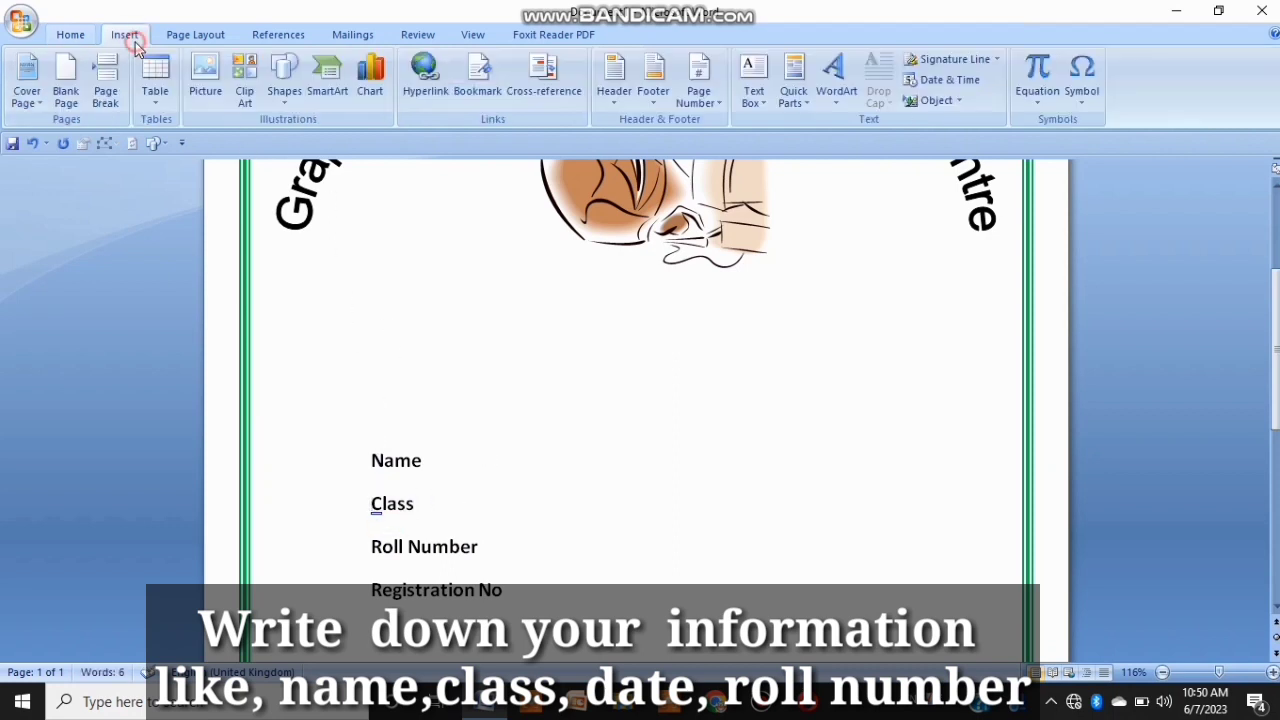
{"action": "left_click", "coordinate": [284, 82]}
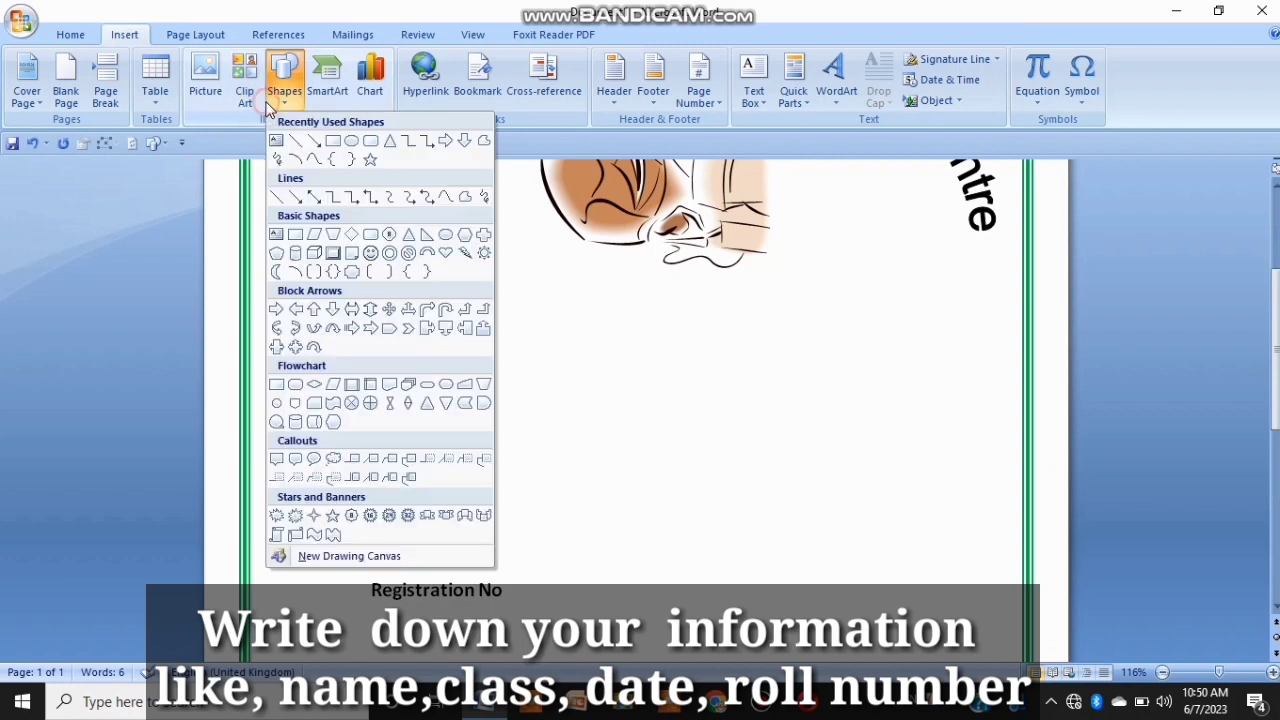
{"action": "left_click", "coordinate": [305, 145]}
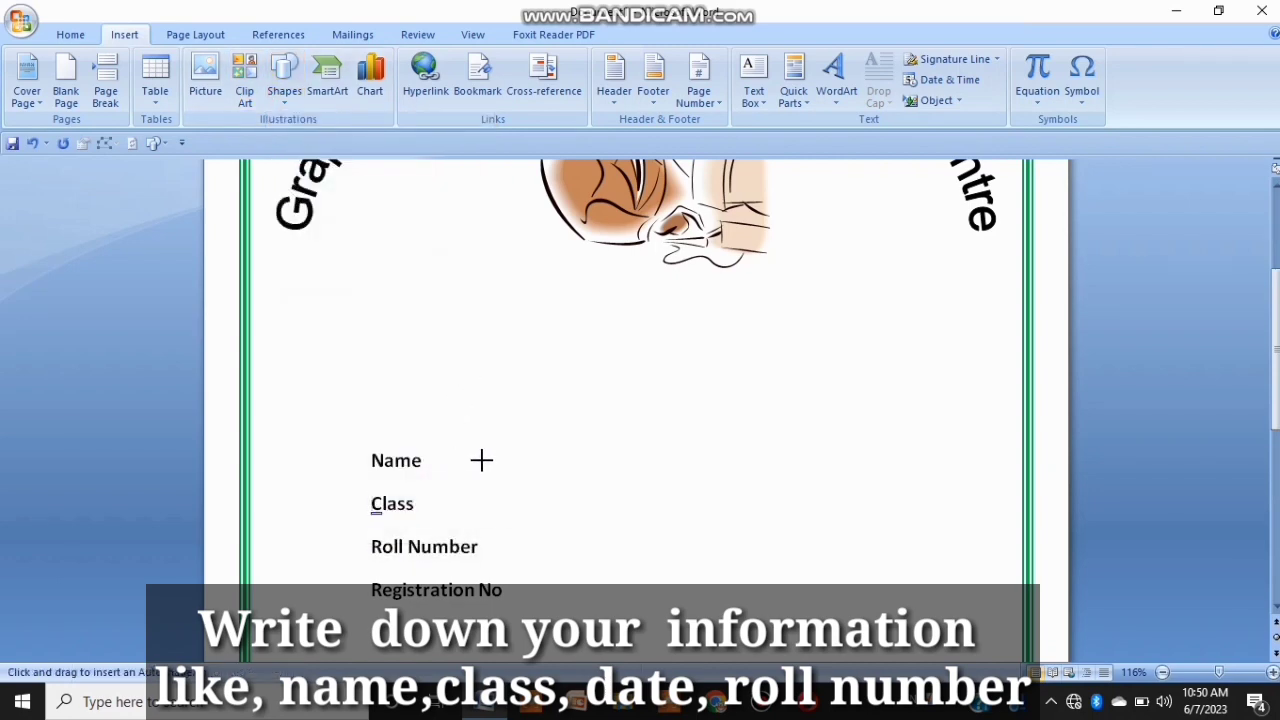
{"action": "left_click_drag", "start_coordinate": [490, 466], "coordinate": [937, 468]}
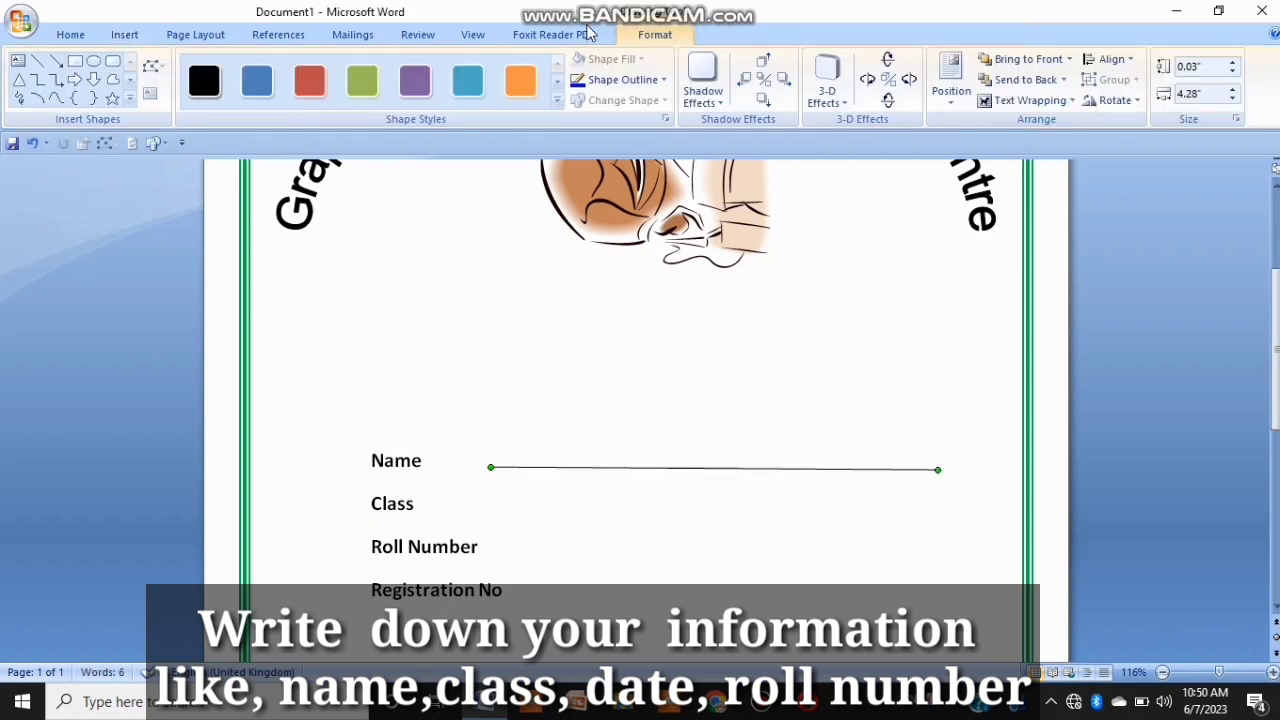
Step: Set the line's outline weight to 3 pt
{"action": "left_click", "coordinate": [610, 79]}
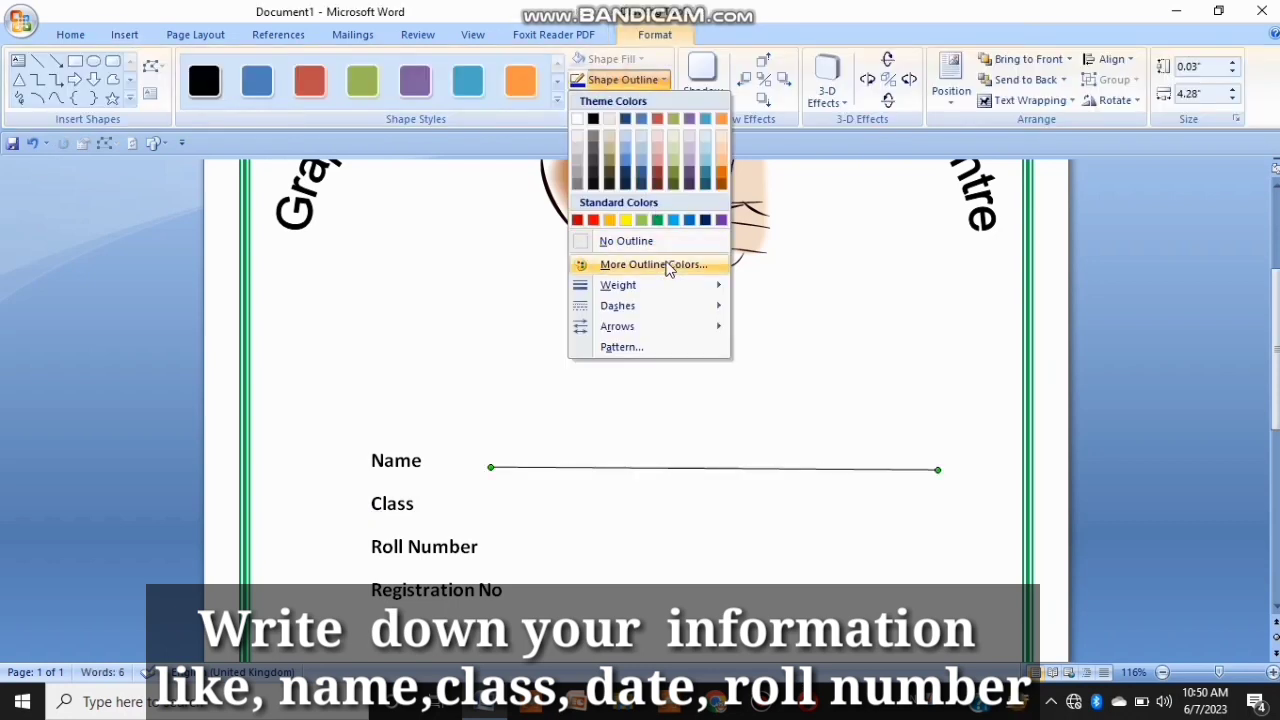
{"action": "mouse_move", "coordinate": [690, 285]}
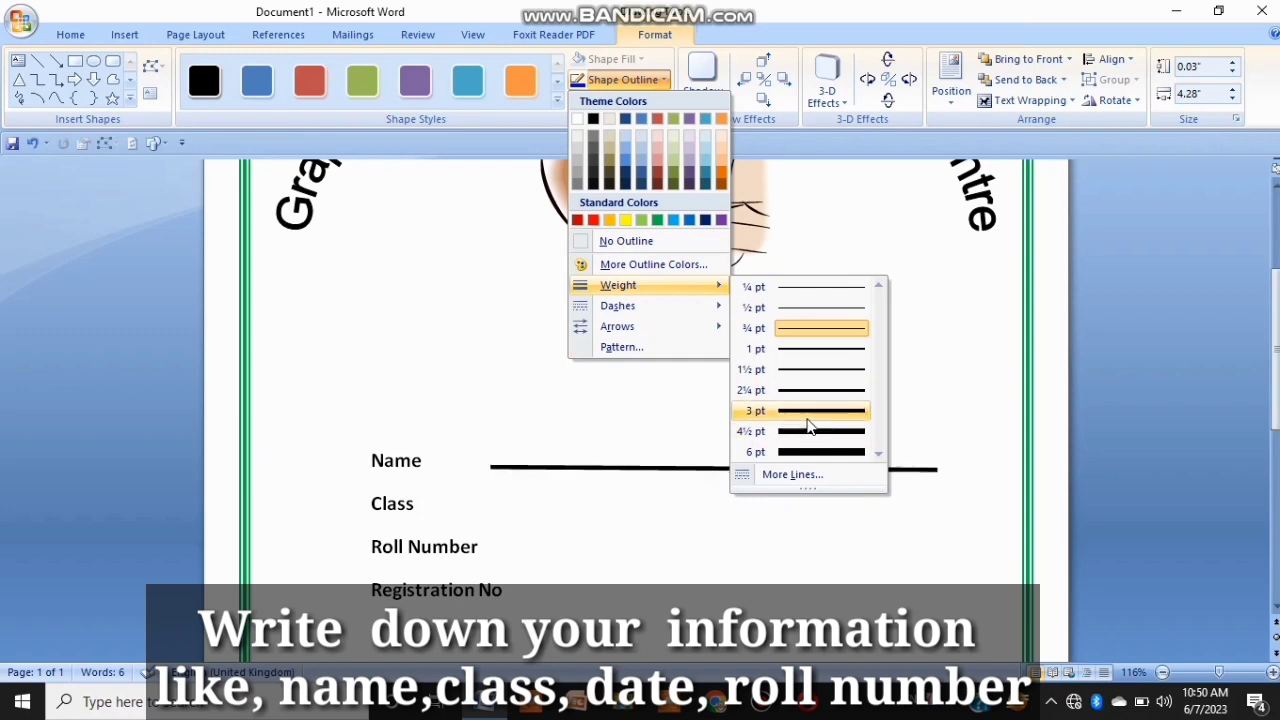
{"action": "left_click", "coordinate": [808, 418]}
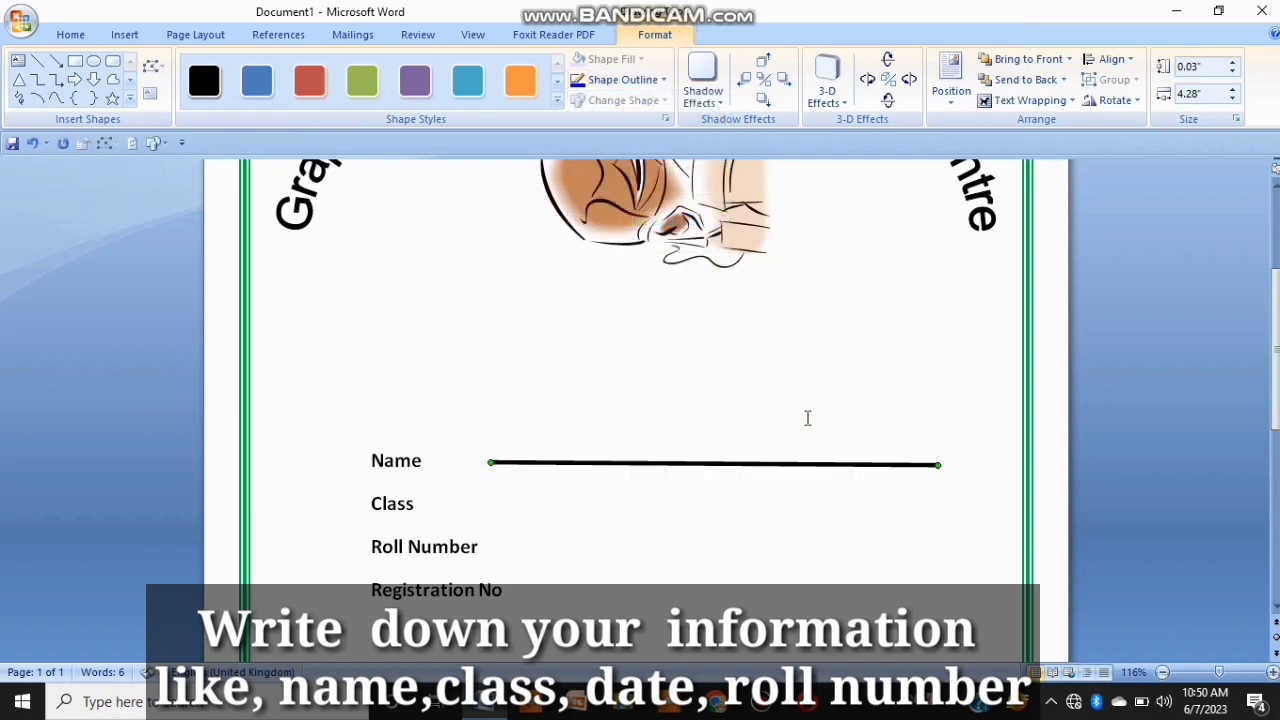
Step: Nudge the line down slightly and set its outline weight to 2¼ pt
{"action": "key", "text": "Down"}
{"action": "key", "text": "Down"}
{"action": "key", "text": "Down"}
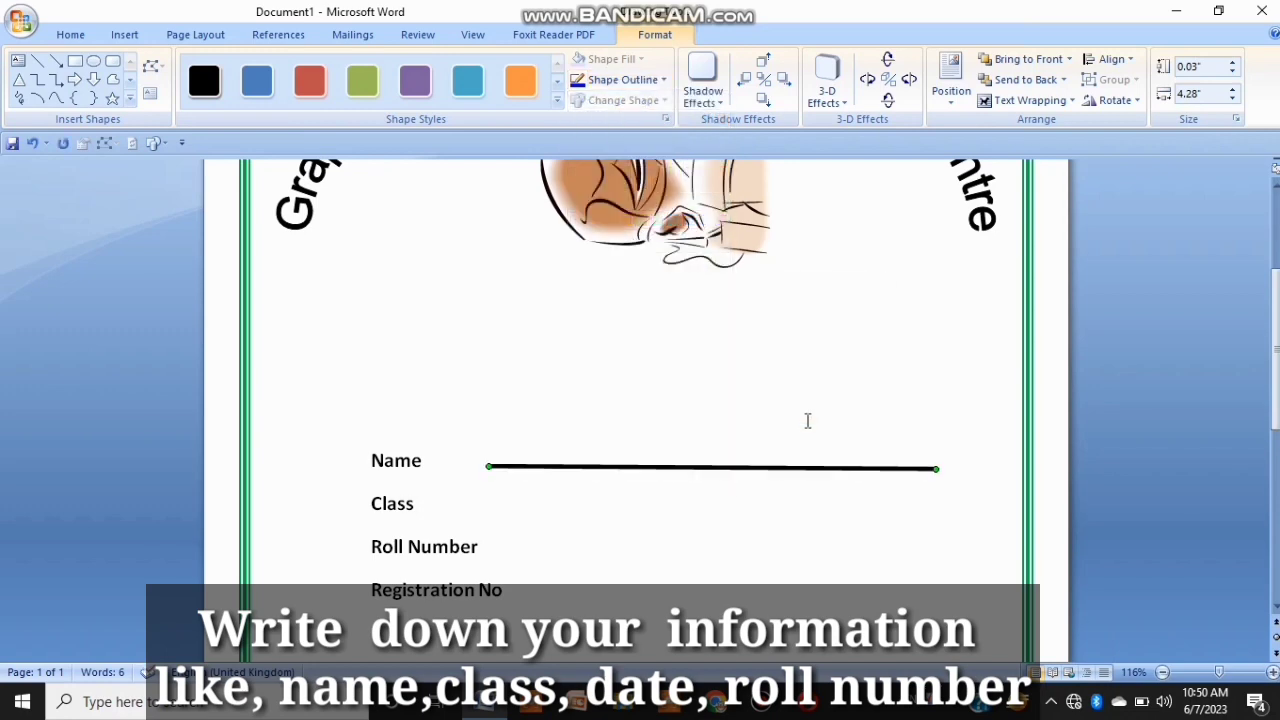
{"action": "left_click", "coordinate": [622, 79]}
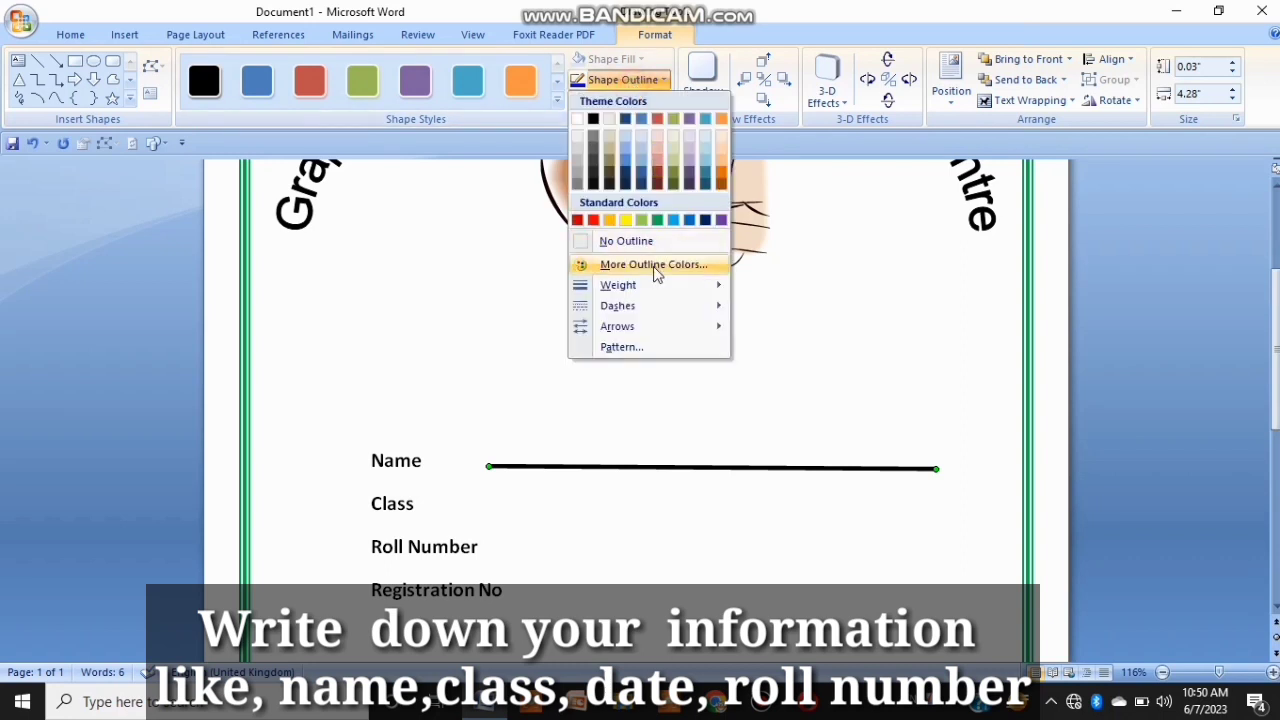
{"action": "mouse_move", "coordinate": [650, 285]}
{"action": "left_click", "coordinate": [800, 391]}
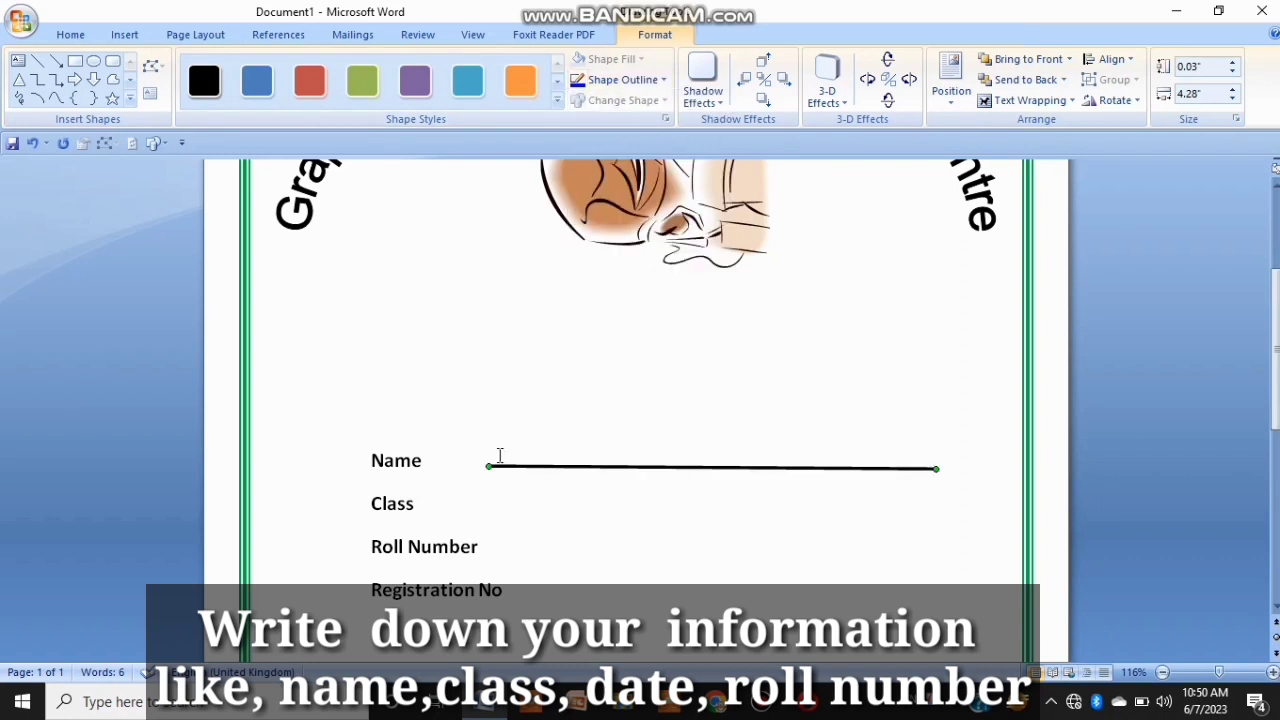
Step: Extend the line's left end towards the Name label, making it about 4.77 inches long
{"action": "left_click_drag", "start_coordinate": [491, 463], "coordinate": [437, 463]}
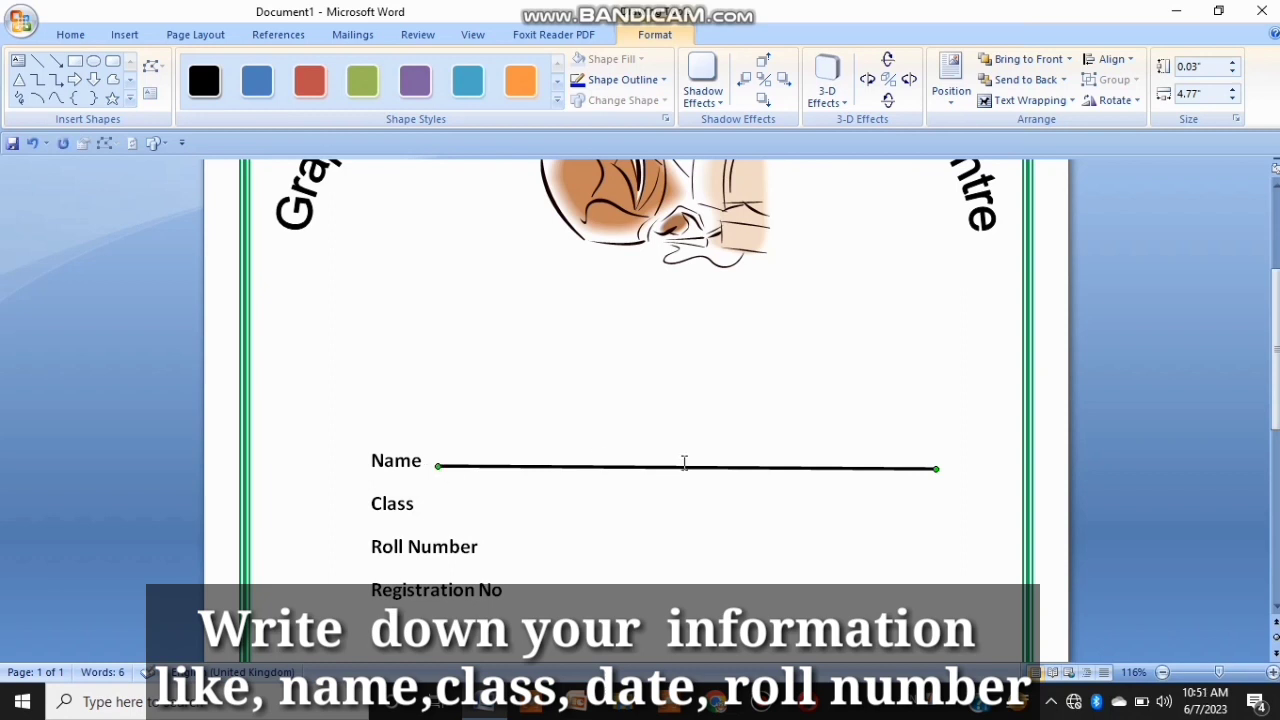
Step: Duplicate the Name line three times and place the copies beside the Class, Roll Number and Registration No labels
{"action": "key", "text": "ctrl+d"}
{"action": "key", "text": "ctrl+d"}
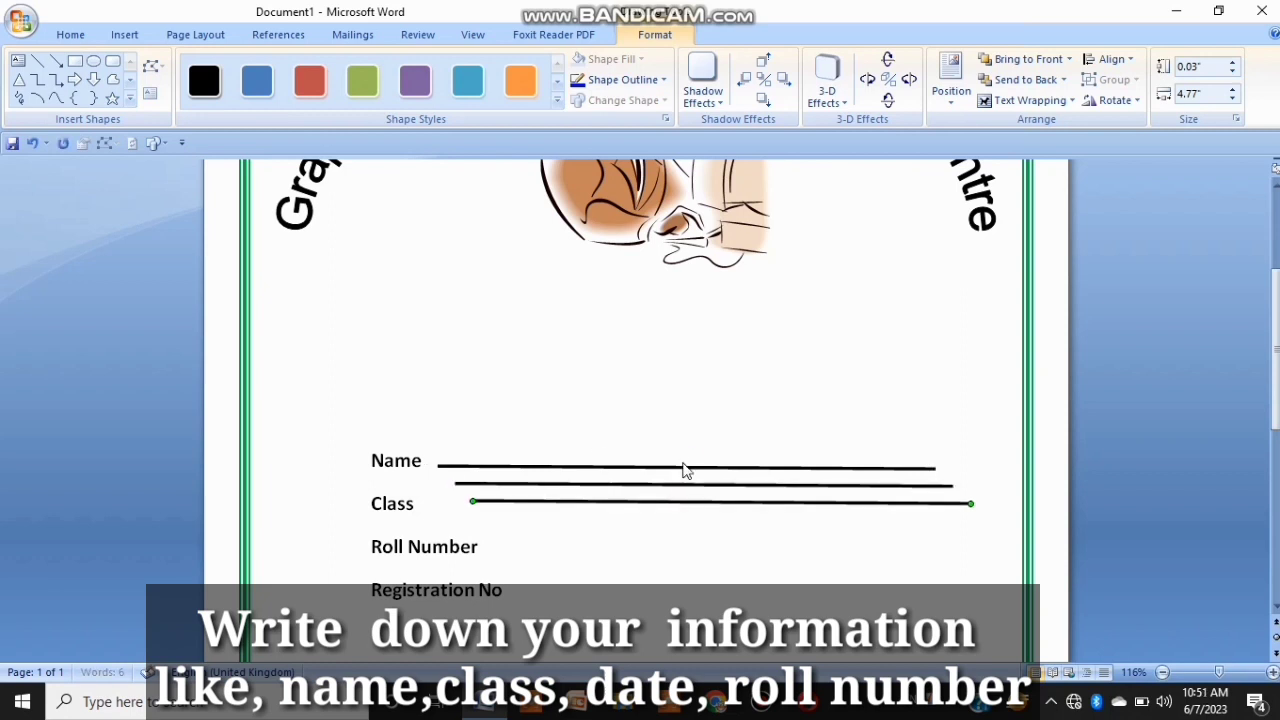
{"action": "key", "text": "ctrl+d"}
{"action": "left_click_drag", "start_coordinate": [688, 520], "coordinate": [713, 595]}
{"action": "left_click_drag", "start_coordinate": [711, 505], "coordinate": [731, 553]}
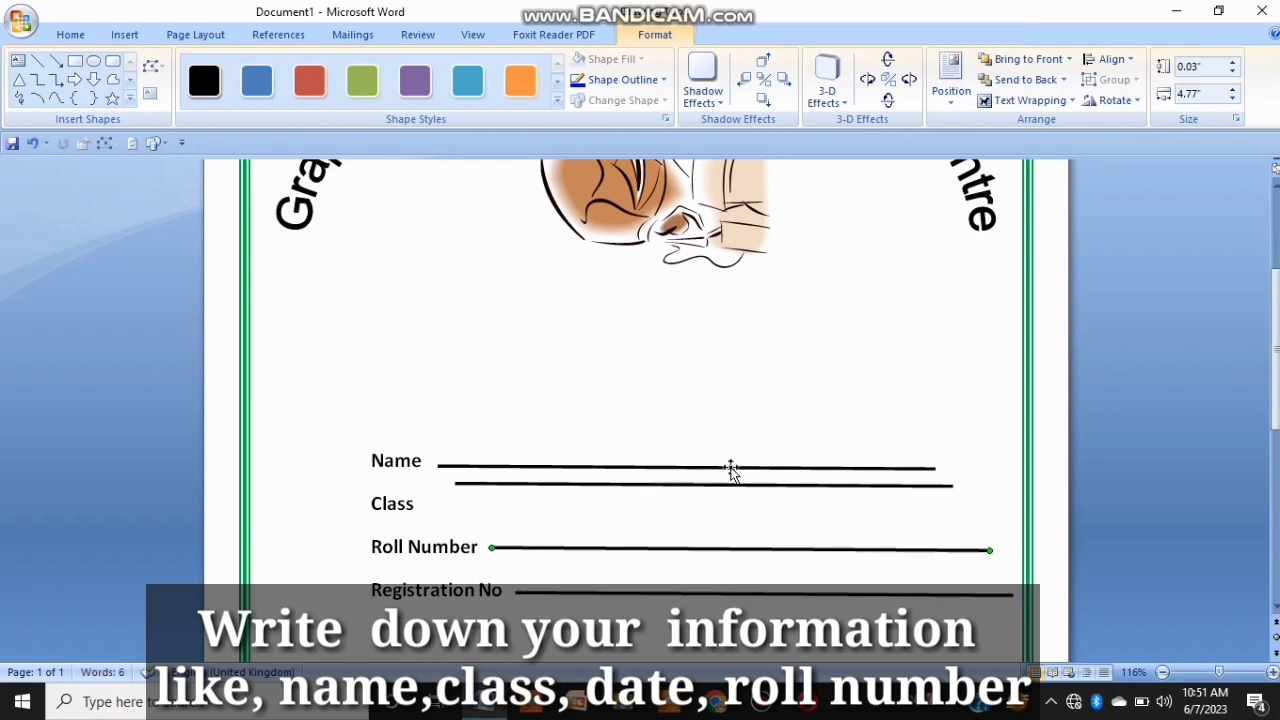
{"action": "left_click_drag", "start_coordinate": [737, 491], "coordinate": [757, 511]}
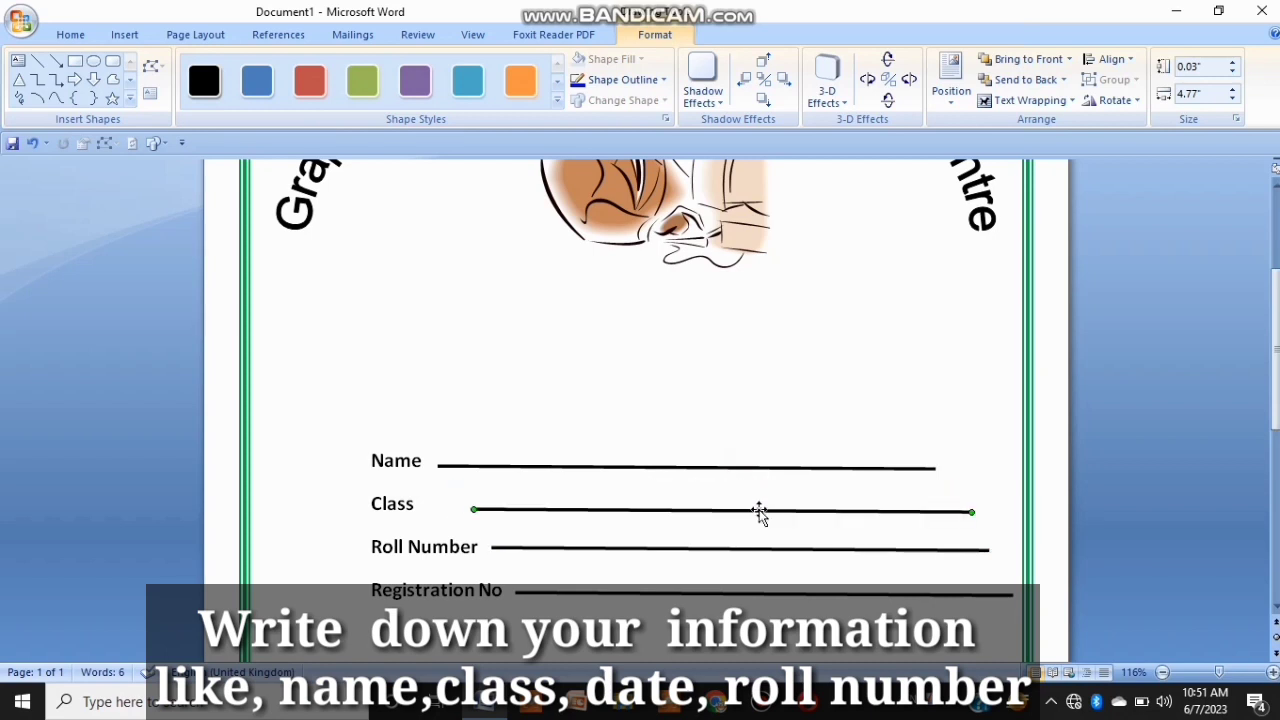
Step: Nudge the four fill-in lines so their ends line up evenly beside the labels
{"action": "left_click", "coordinate": [836, 469]}
{"action": "left_click_drag", "start_coordinate": [836, 469], "coordinate": [872, 469]}
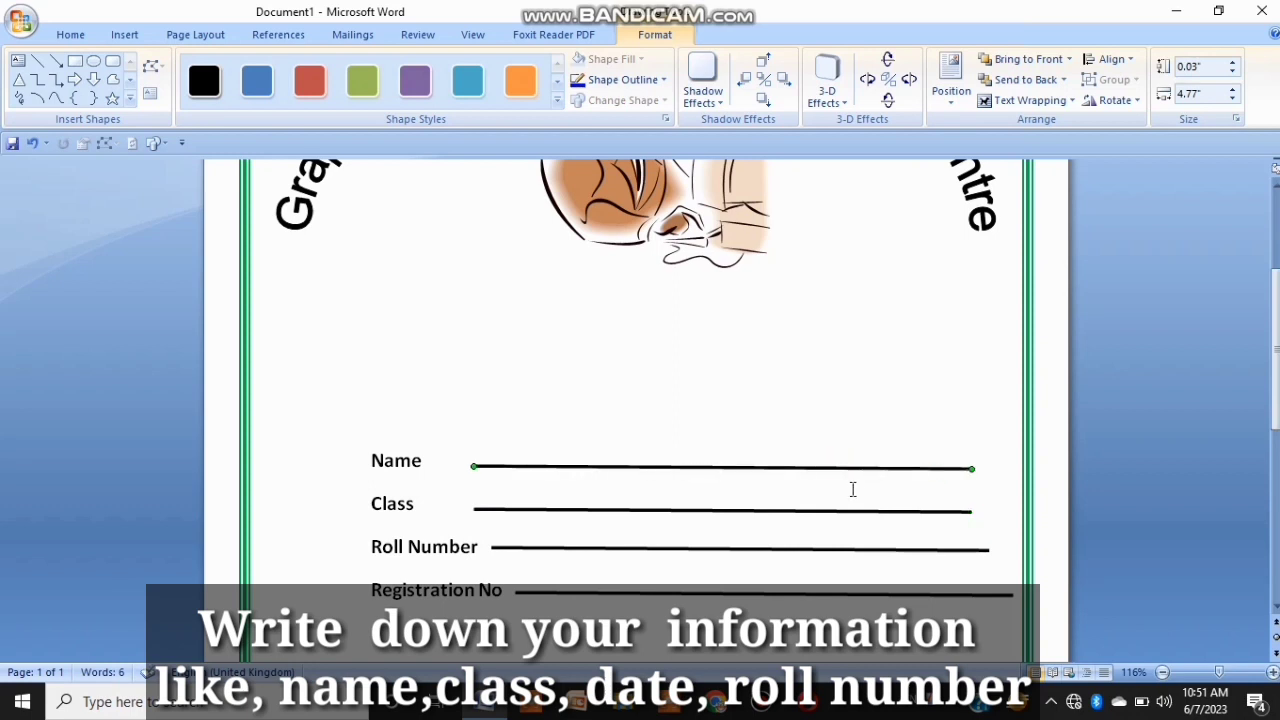
{"action": "left_click_drag", "start_coordinate": [830, 549], "coordinate": [818, 514]}
{"action": "left_click_drag", "start_coordinate": [822, 470], "coordinate": [835, 466]}
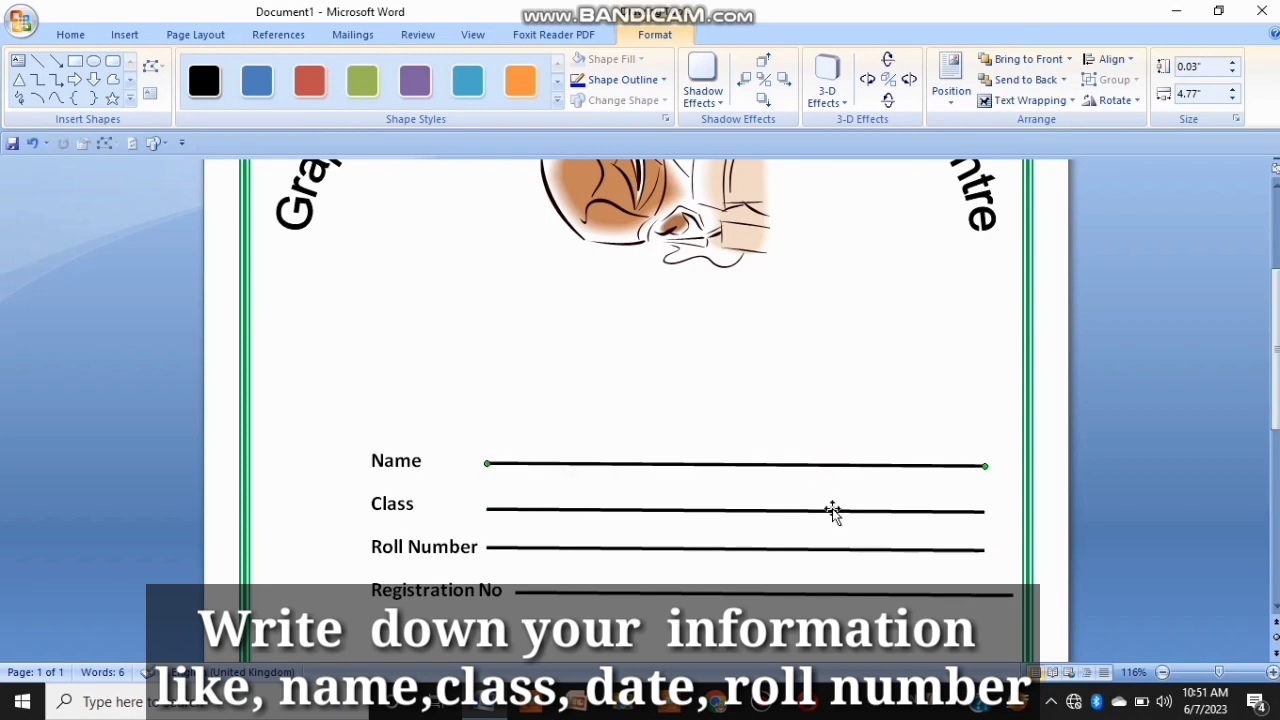
{"action": "mouse_move", "coordinate": [827, 551]}
{"action": "left_mouse_down"}
{"action": "mouse_move", "coordinate": [851, 547]}
{"action": "mouse_move", "coordinate": [834, 551]}
{"action": "left_mouse_up"}
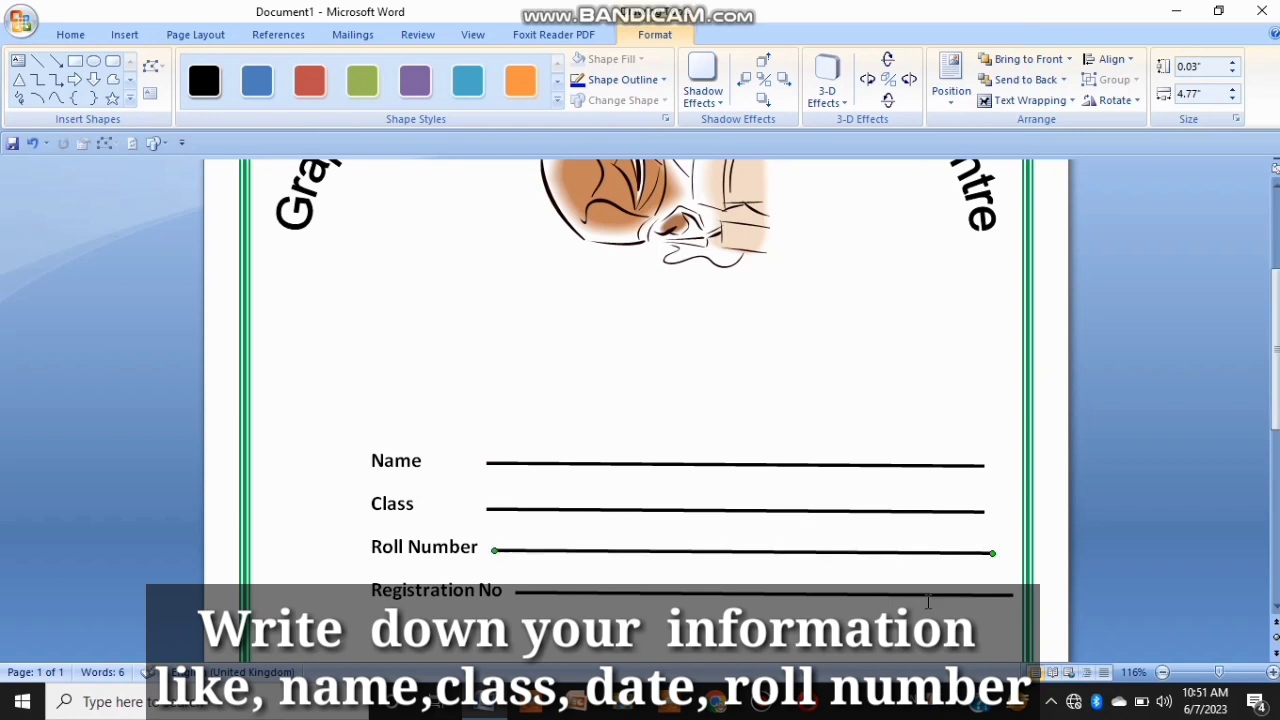
{"action": "left_click_drag", "start_coordinate": [927, 597], "coordinate": [914, 597]}
Step: Add blank lines below the fill-in lines and type the label Dated near the bottom of the page
{"action": "left_click_drag", "start_coordinate": [1276, 395], "coordinate": [1276, 562]}
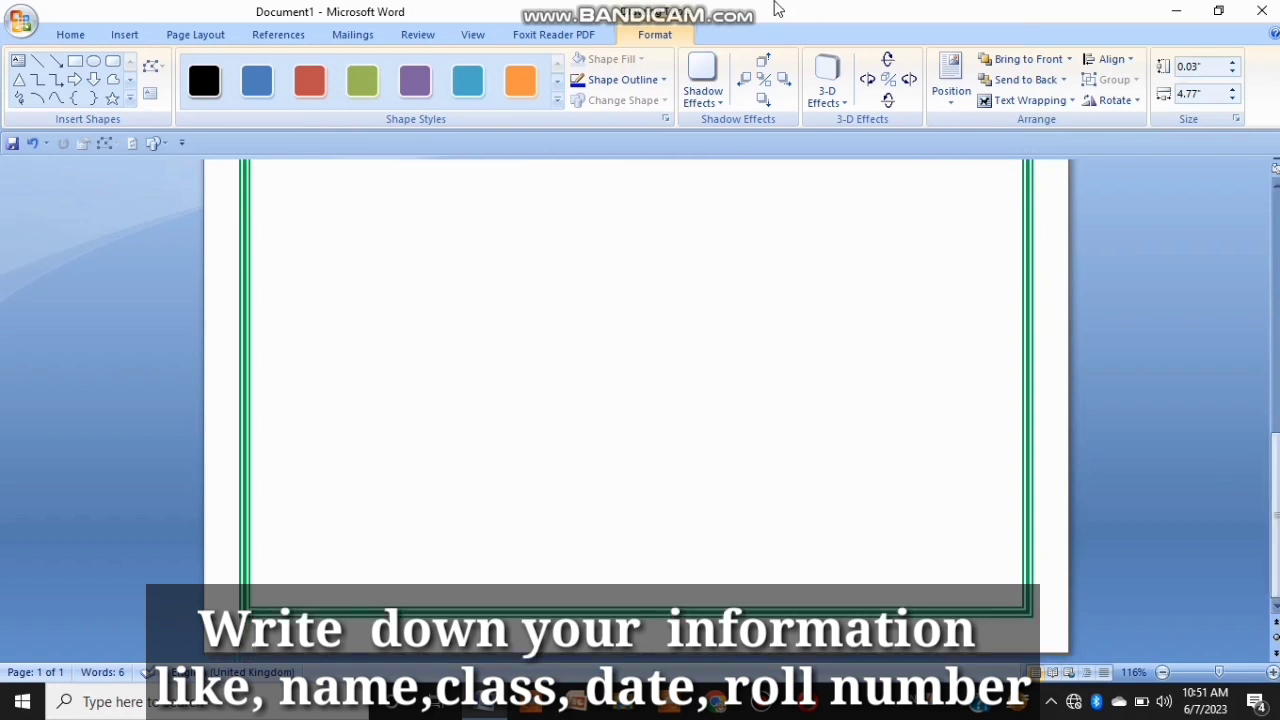
{"action": "scroll", "coordinate": [603, 181], "scroll_direction": "up", "scroll_amount": 5}
{"action": "left_click", "coordinate": [603, 181]}
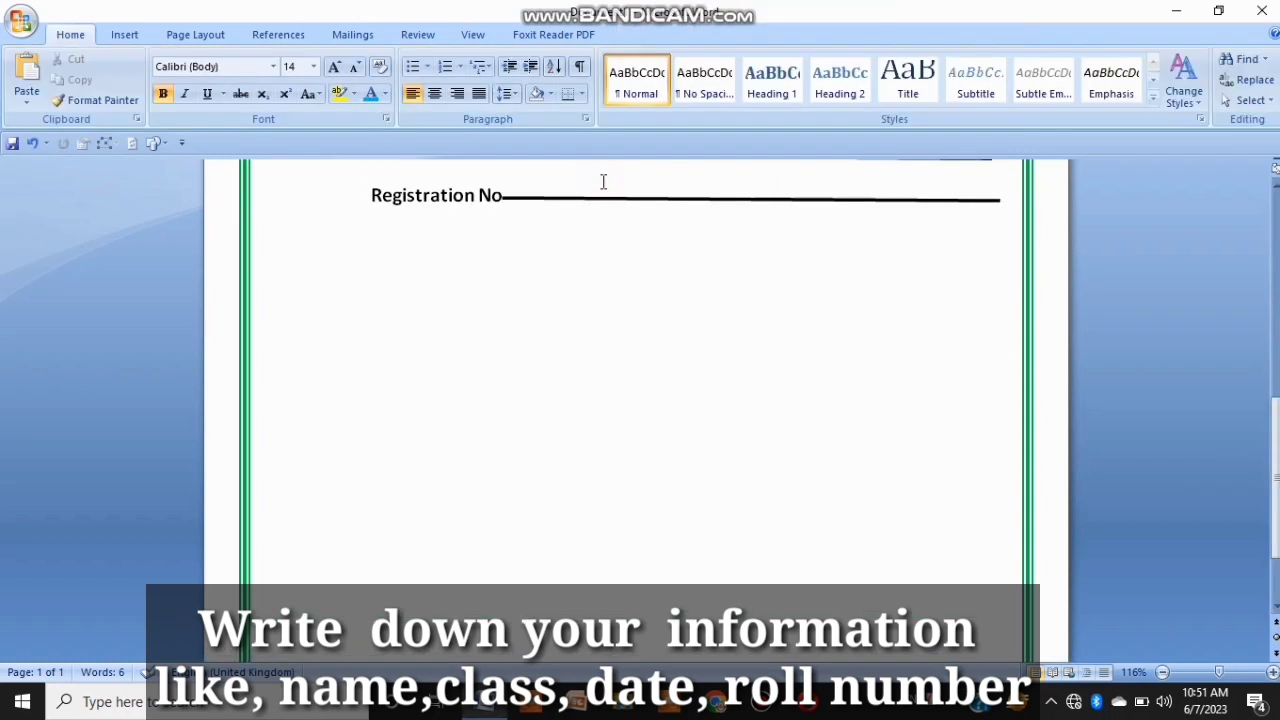
{"action": "key", "text": "Return"}
{"action": "key", "text": "ctrl+Return"}
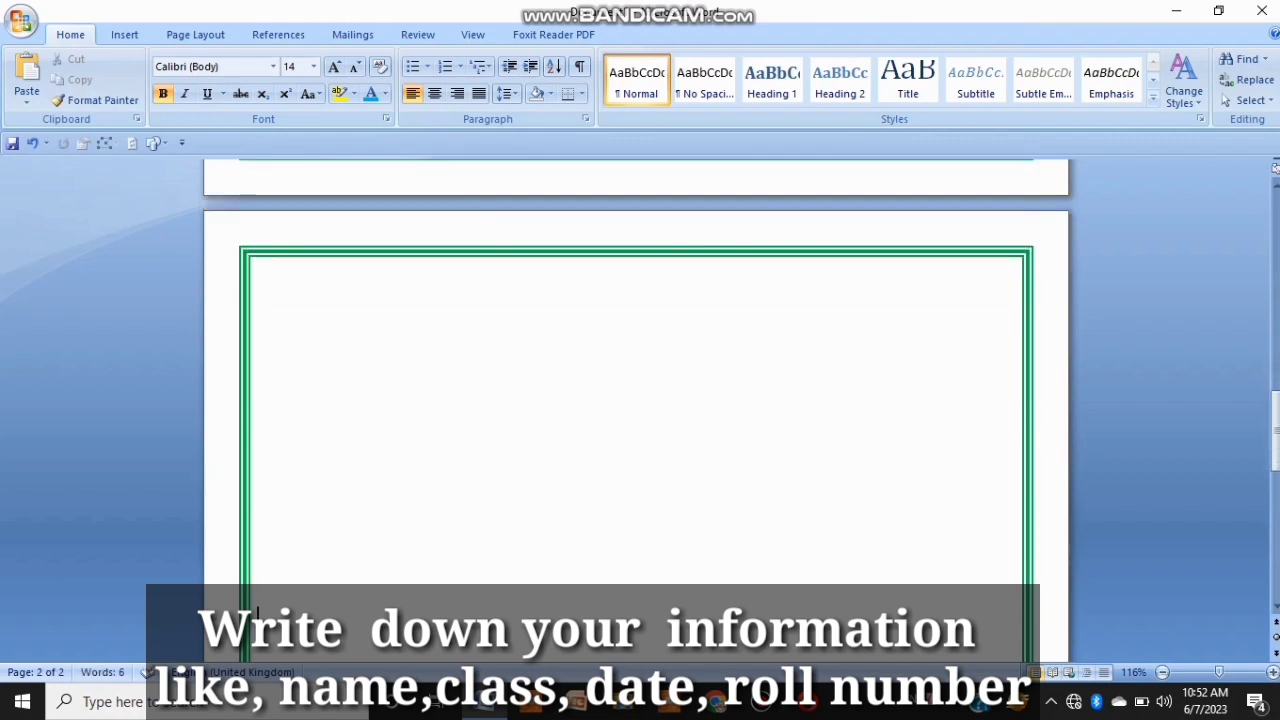
{"action": "key", "text": "ctrl+z"}
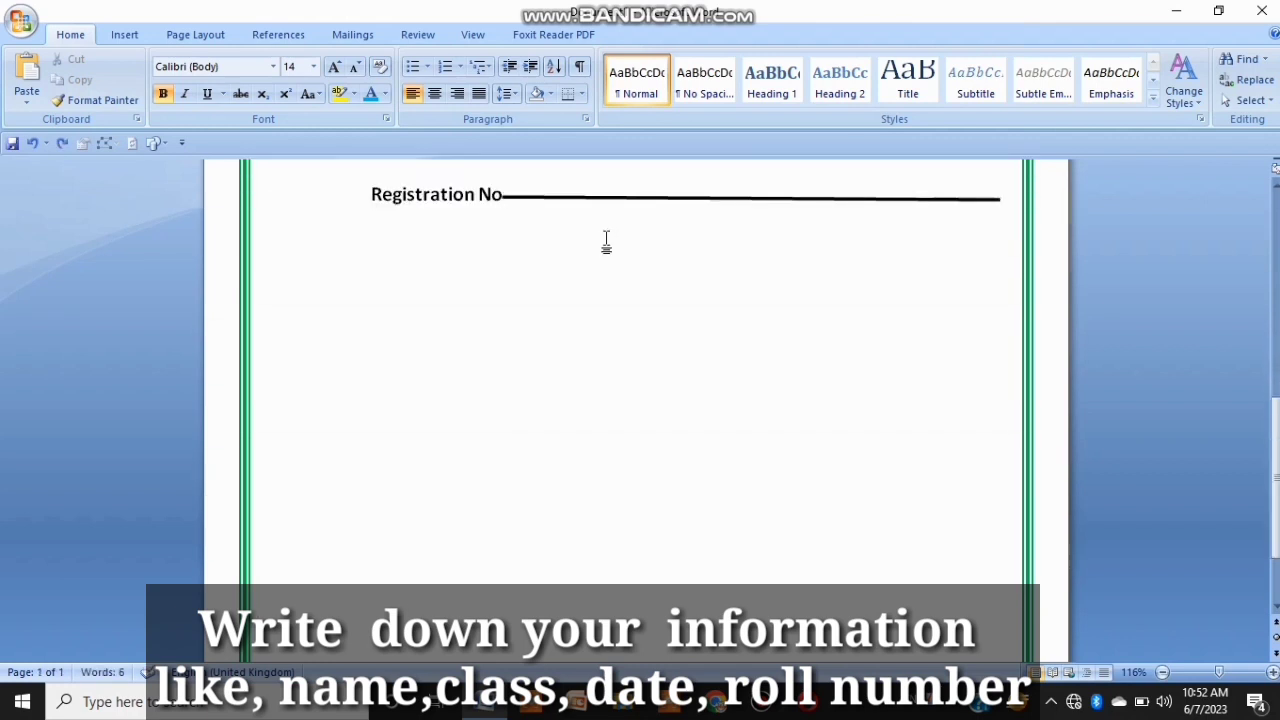
{"action": "key", "text": "Return"}
{"action": "key", "text": "Return"}
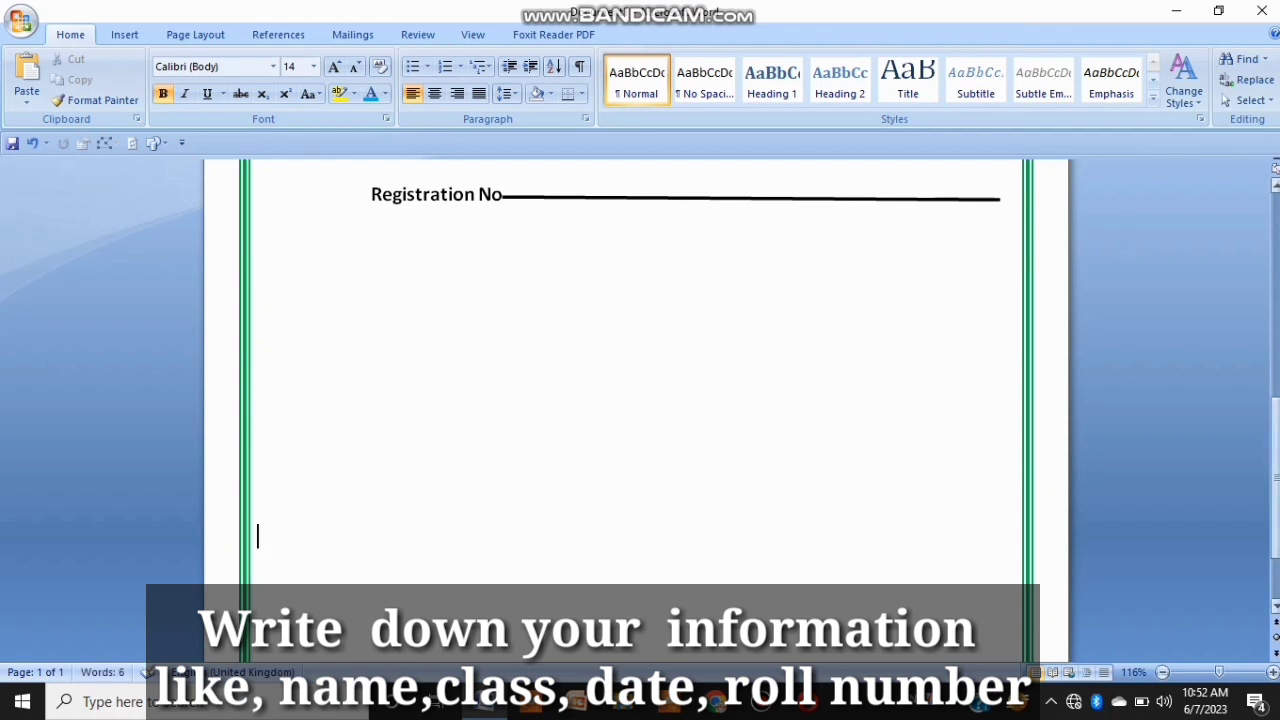
{"action": "left_click_drag", "start_coordinate": [1277, 478], "coordinate": [1277, 508]}
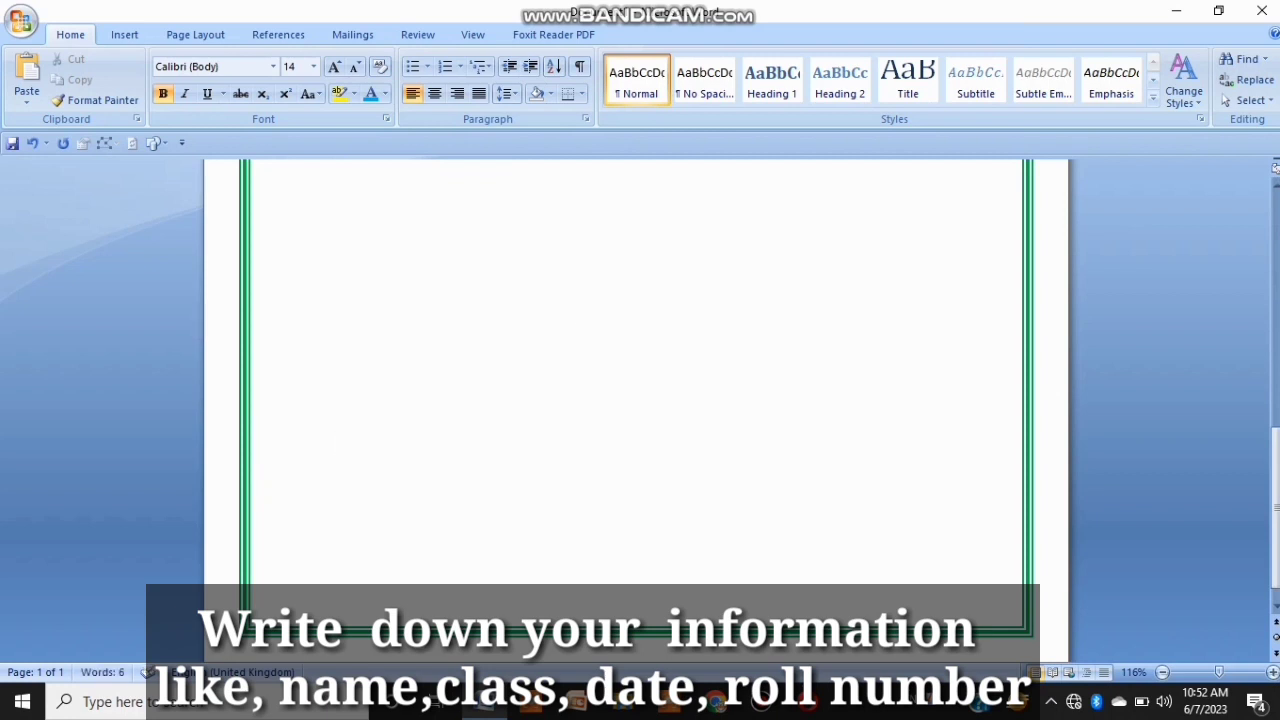
{"action": "type", "text": "Dated"}
Step: Type the label Signsture on the same line towards the right side of the page
{"action": "left_click", "coordinate": [452, 94]}
{"action": "left_click", "coordinate": [412, 94]}
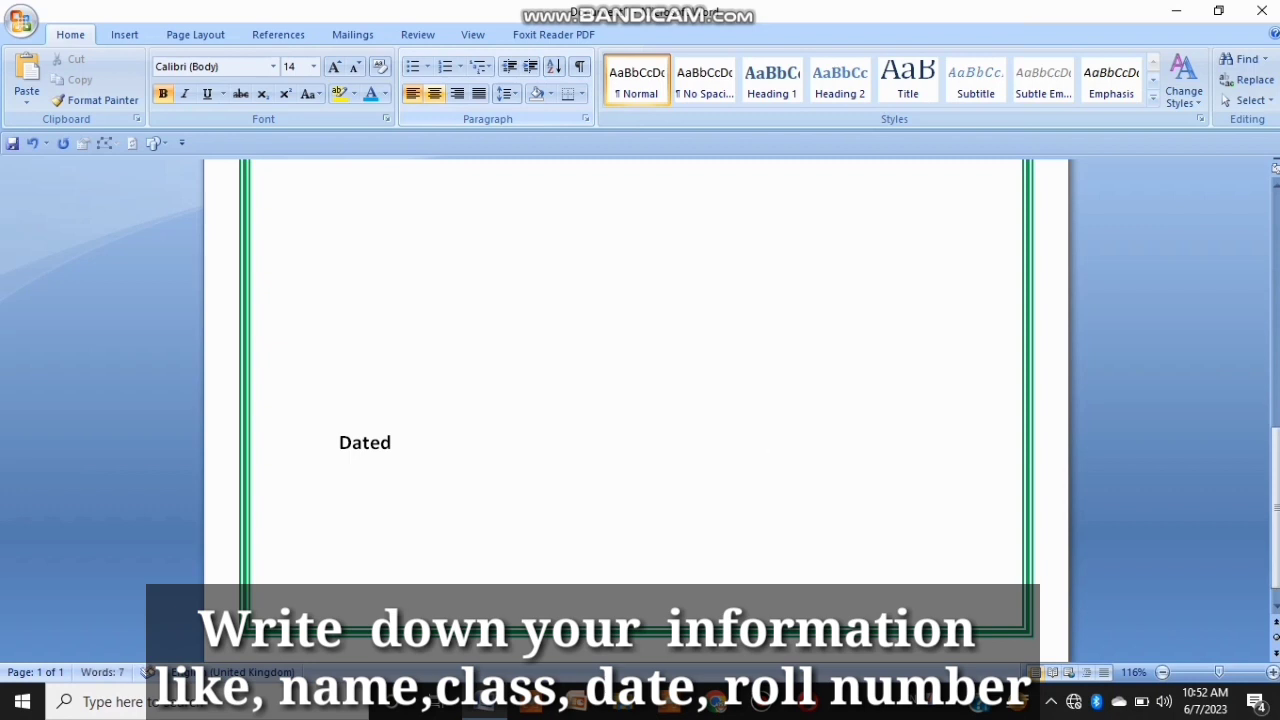
{"action": "type", "text": "Signstur"}
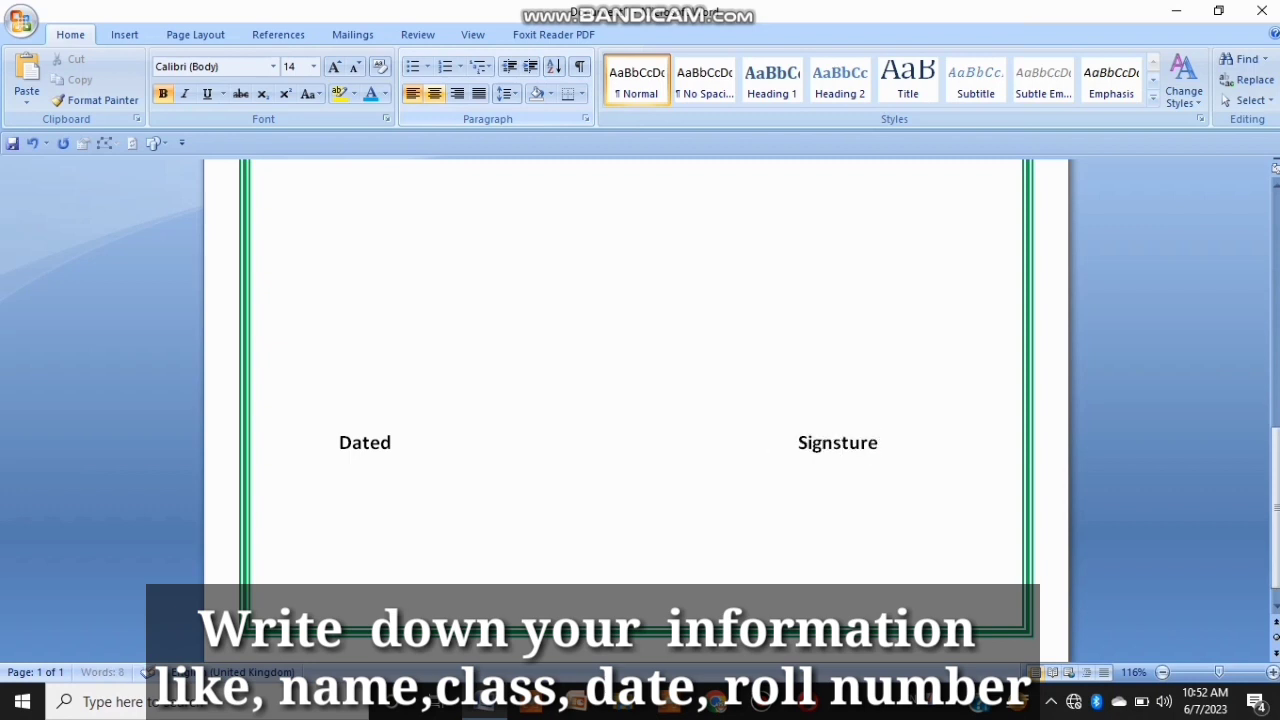
{"action": "type", "text": "e"}
{"action": "key", "text": "Return"}
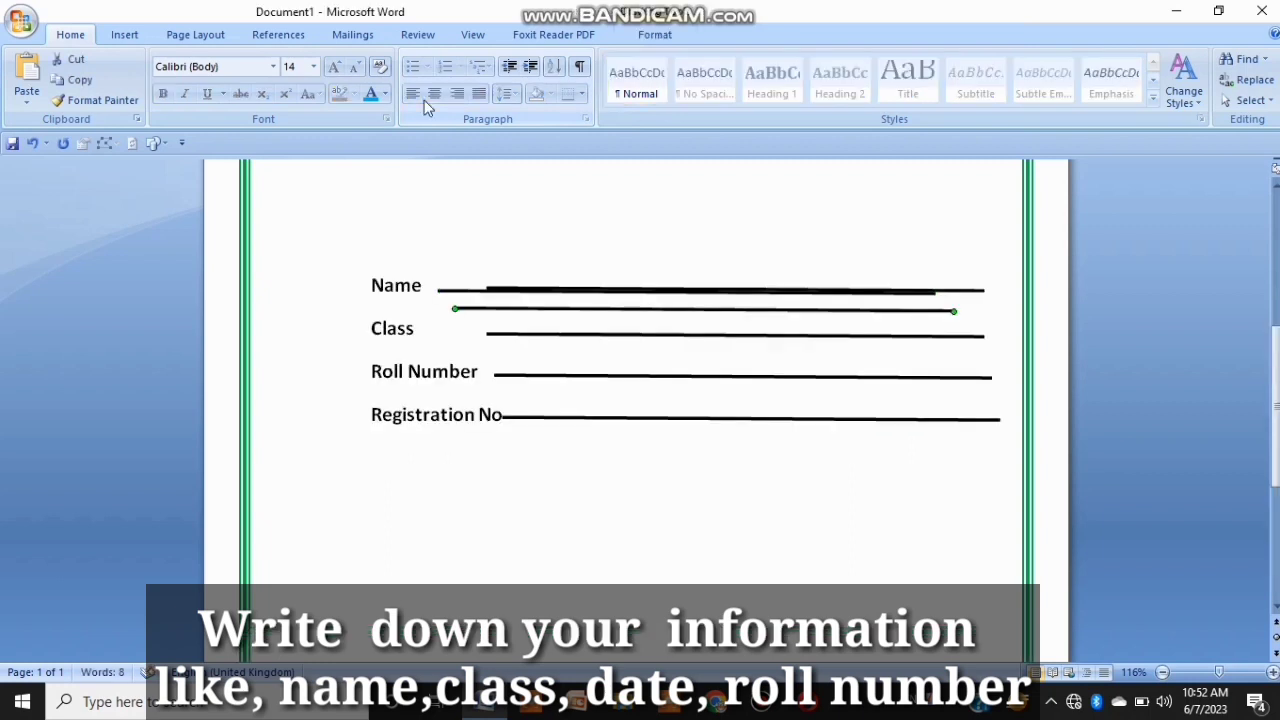
Step: Copy the Registration No line, paste it below the Signsture label and shorten it to fit under the label
{"action": "scroll", "coordinate": [544, 200], "scroll_direction": "down", "scroll_amount": 3}
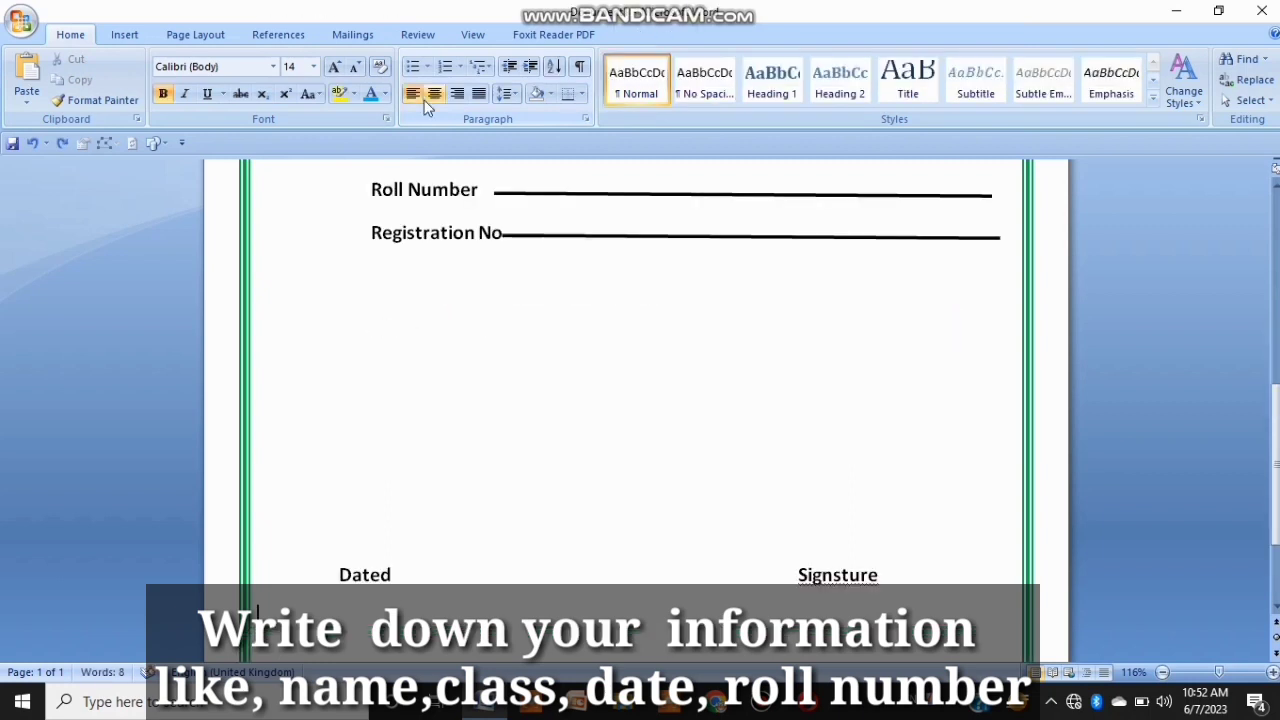
{"action": "left_click", "coordinate": [563, 238]}
{"action": "key", "text": "ctrl+c"}
{"action": "key", "text": "ctrl+v"}
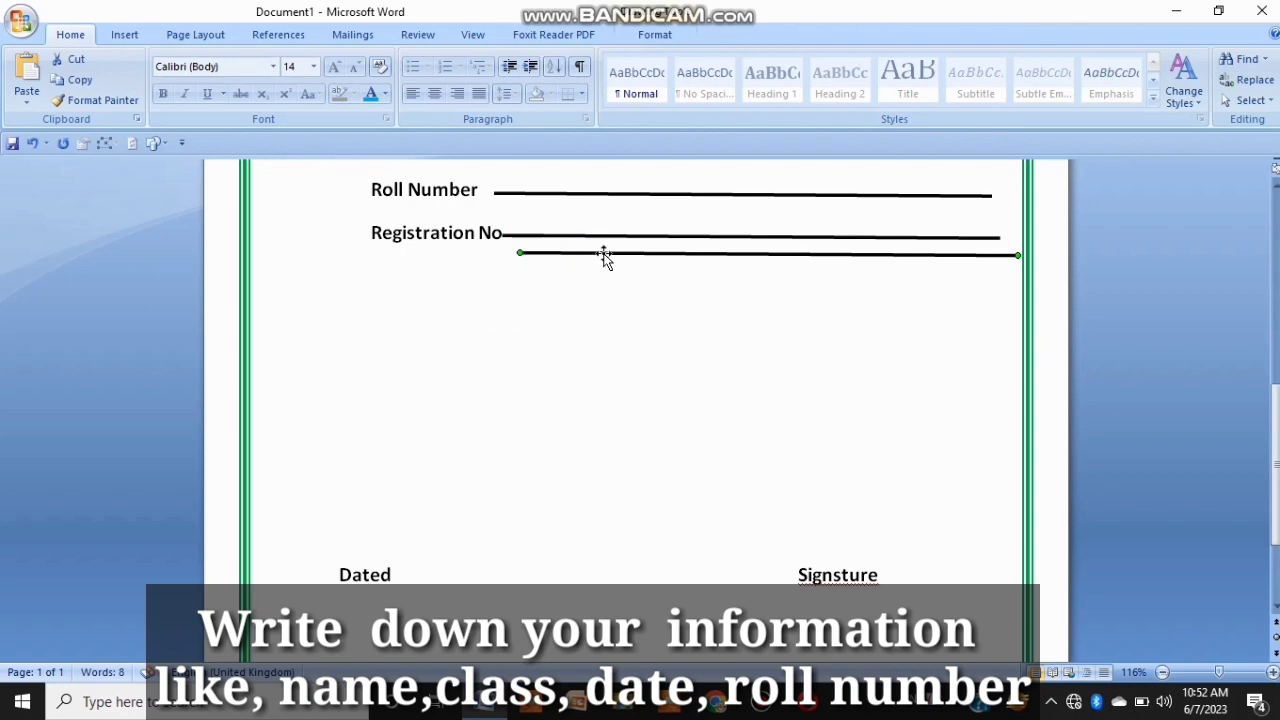
{"action": "left_click_drag", "start_coordinate": [606, 256], "coordinate": [613, 492]}
{"action": "scroll", "coordinate": [894, 300], "scroll_direction": "down", "scroll_amount": 3}
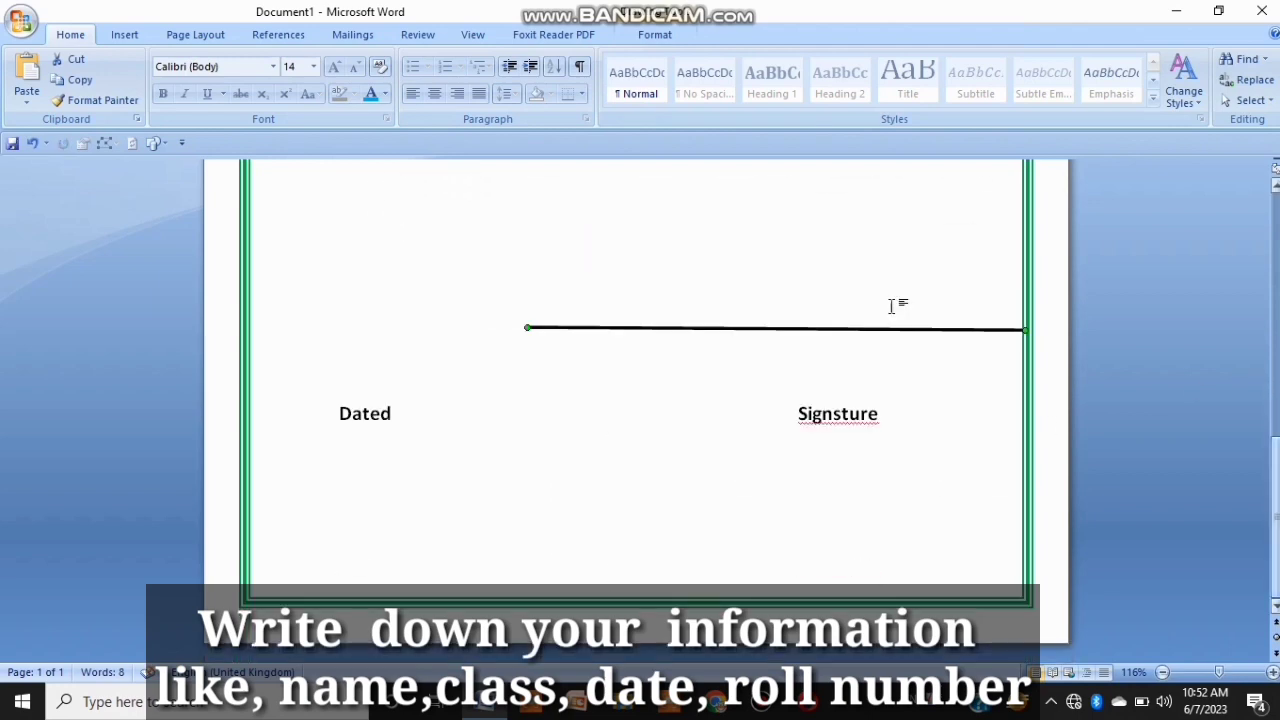
{"action": "left_click_drag", "start_coordinate": [799, 330], "coordinate": [797, 469]}
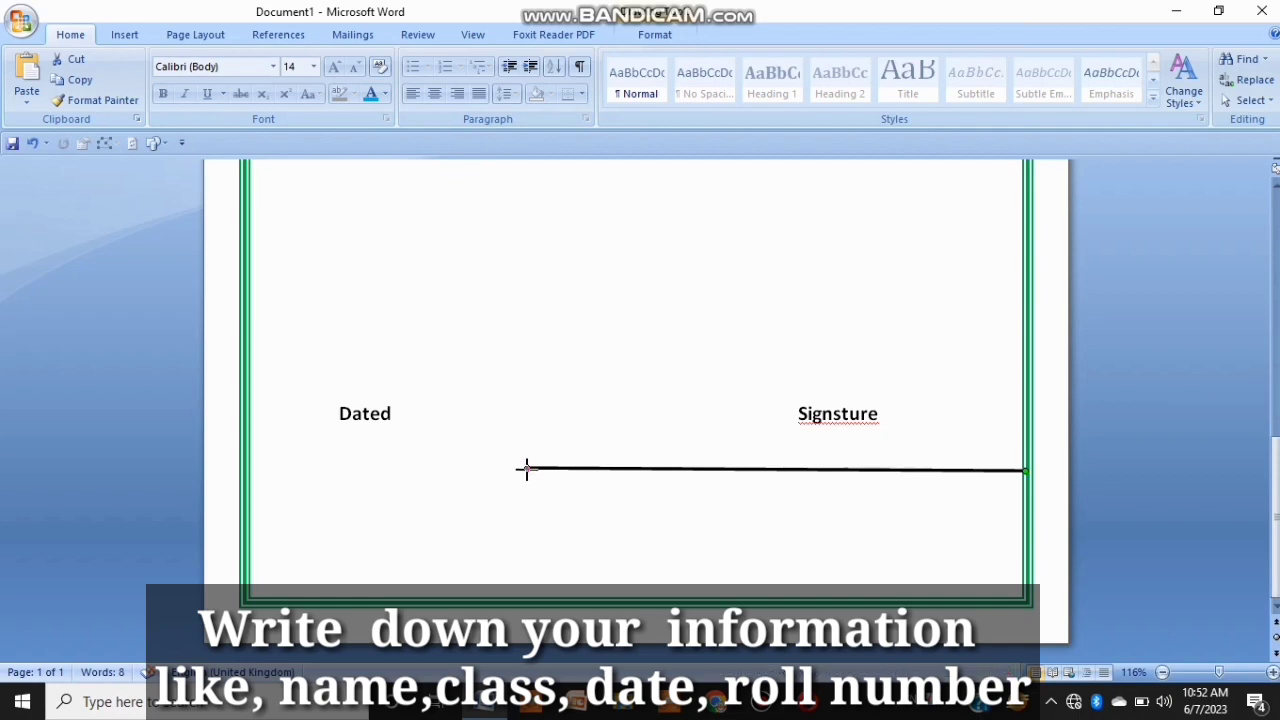
{"action": "left_click_drag", "start_coordinate": [523, 469], "coordinate": [836, 469]}
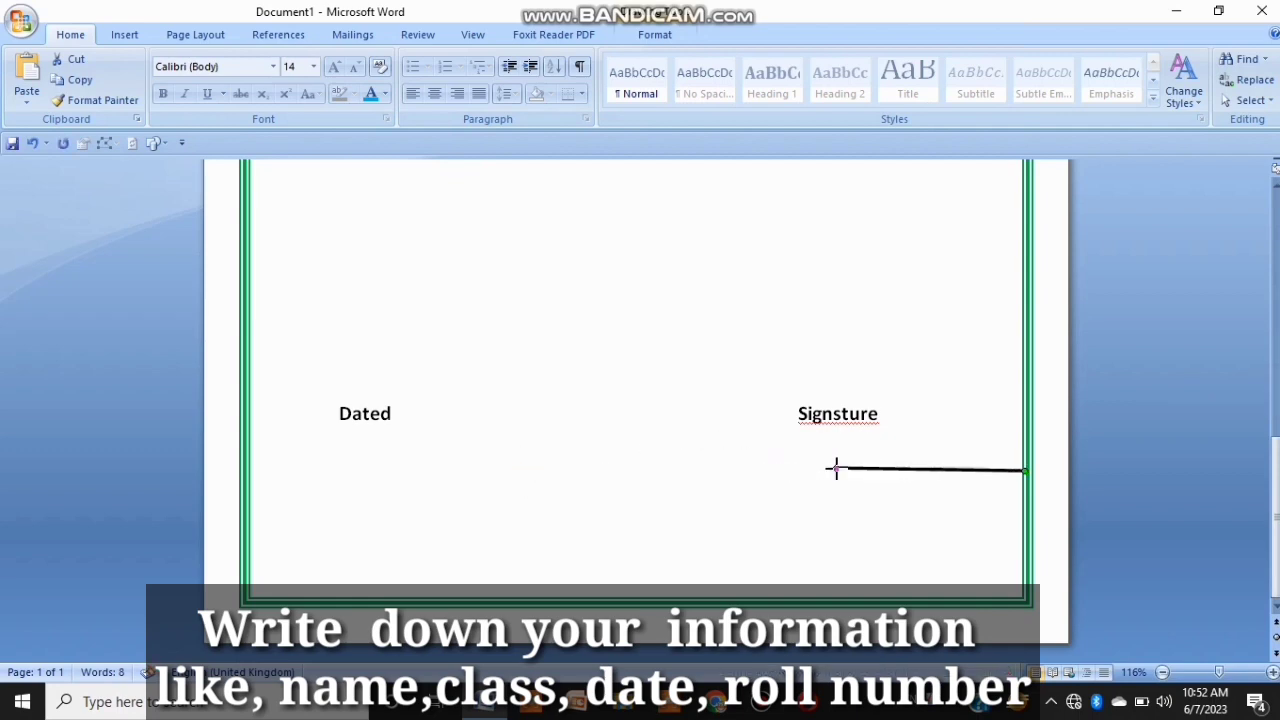
{"action": "key", "text": "Left"}
{"action": "key", "text": "Left"}
{"action": "key", "text": "Left"}
{"action": "key", "text": "Left"}
{"action": "key", "text": "Left"}
{"action": "key", "text": "Left"}
{"action": "key", "text": "Left"}
{"action": "key", "text": "Left"}
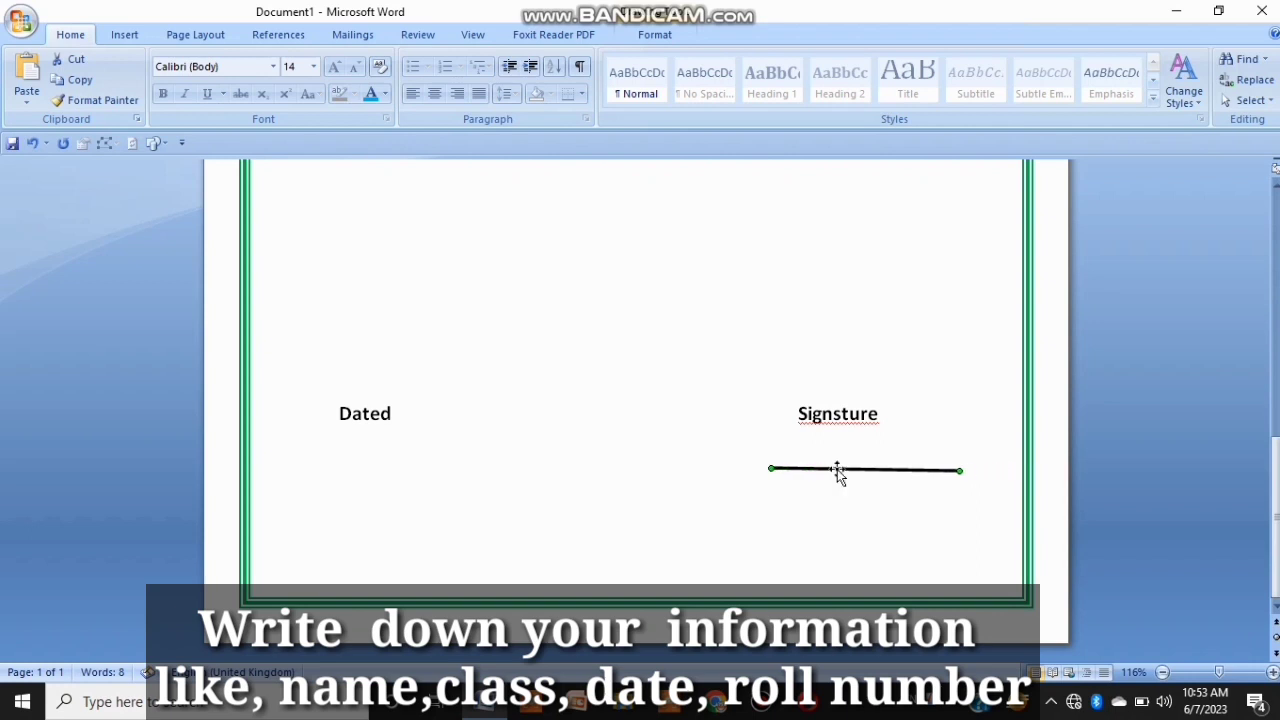
Step: Paste another short line and place it under the Dated label
{"action": "key", "text": "ctrl+v"}
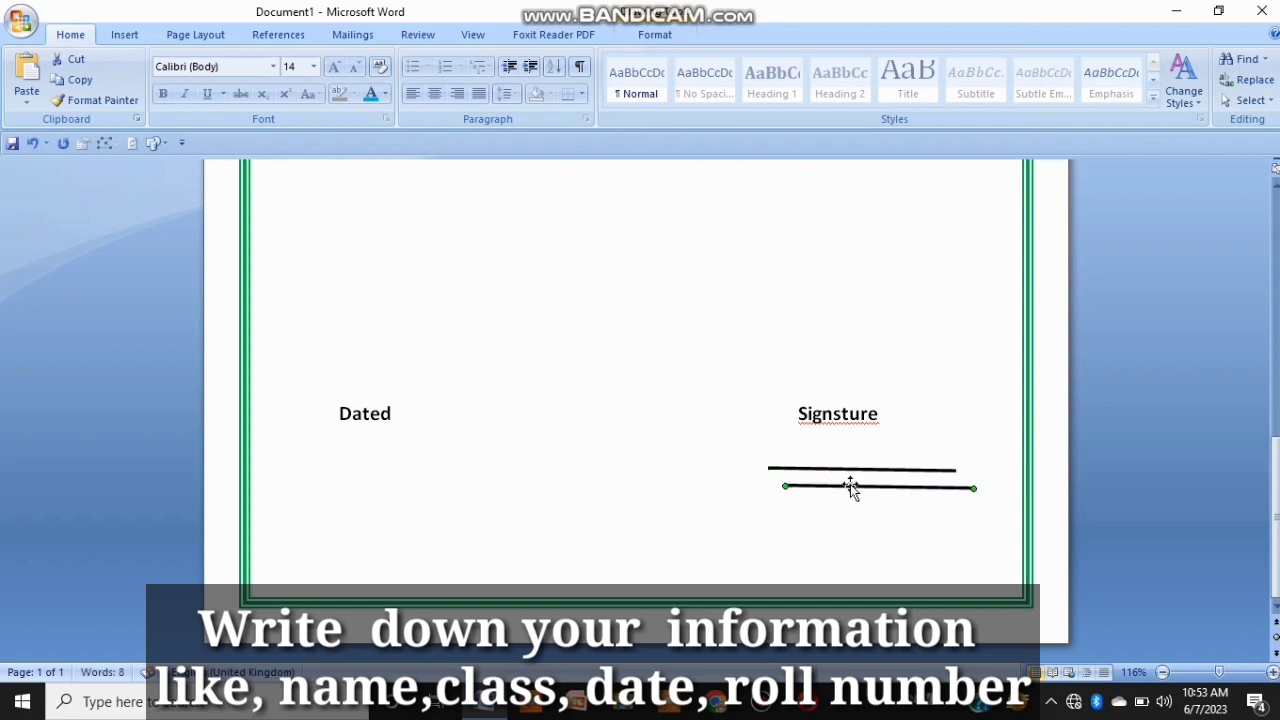
{"action": "left_click_drag", "start_coordinate": [858, 492], "coordinate": [354, 454]}
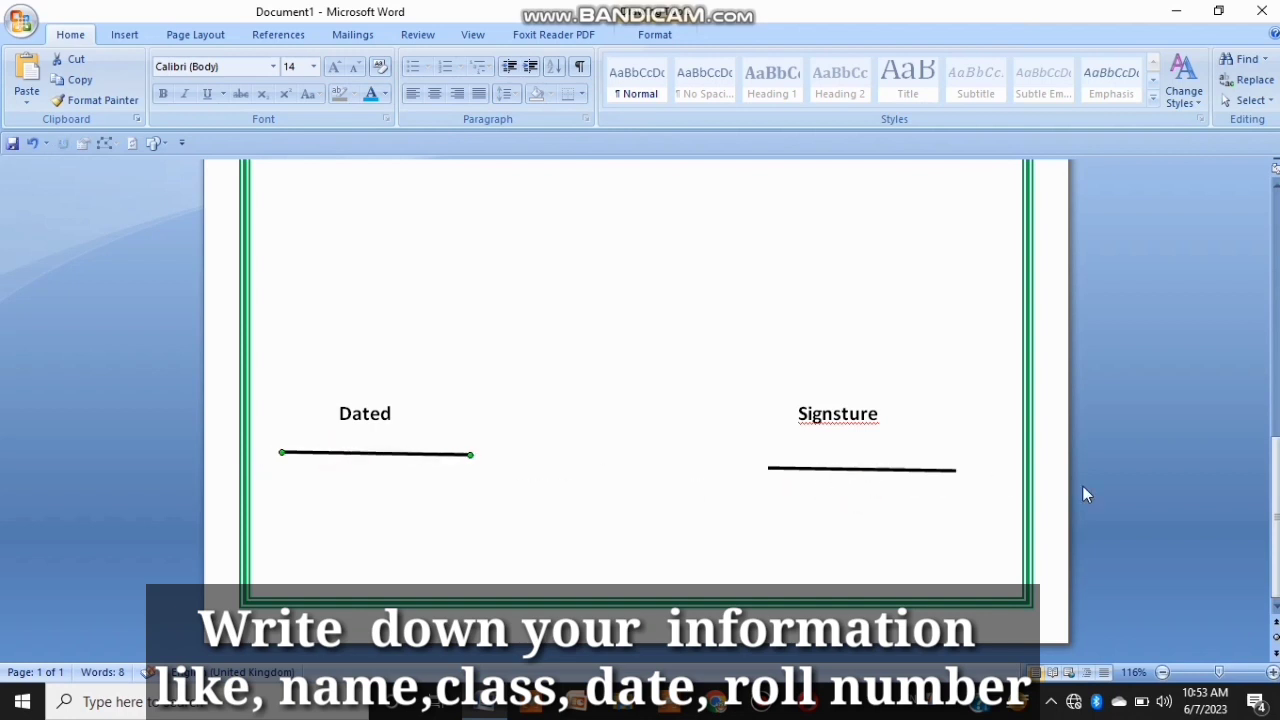
{"action": "left_click", "coordinate": [909, 469]}
Step: Apply a light purple page colour chosen from the custom colour palette
{"action": "left_click_drag", "start_coordinate": [1275, 450], "coordinate": [1275, 186]}
{"action": "left_click", "coordinate": [124, 34]}
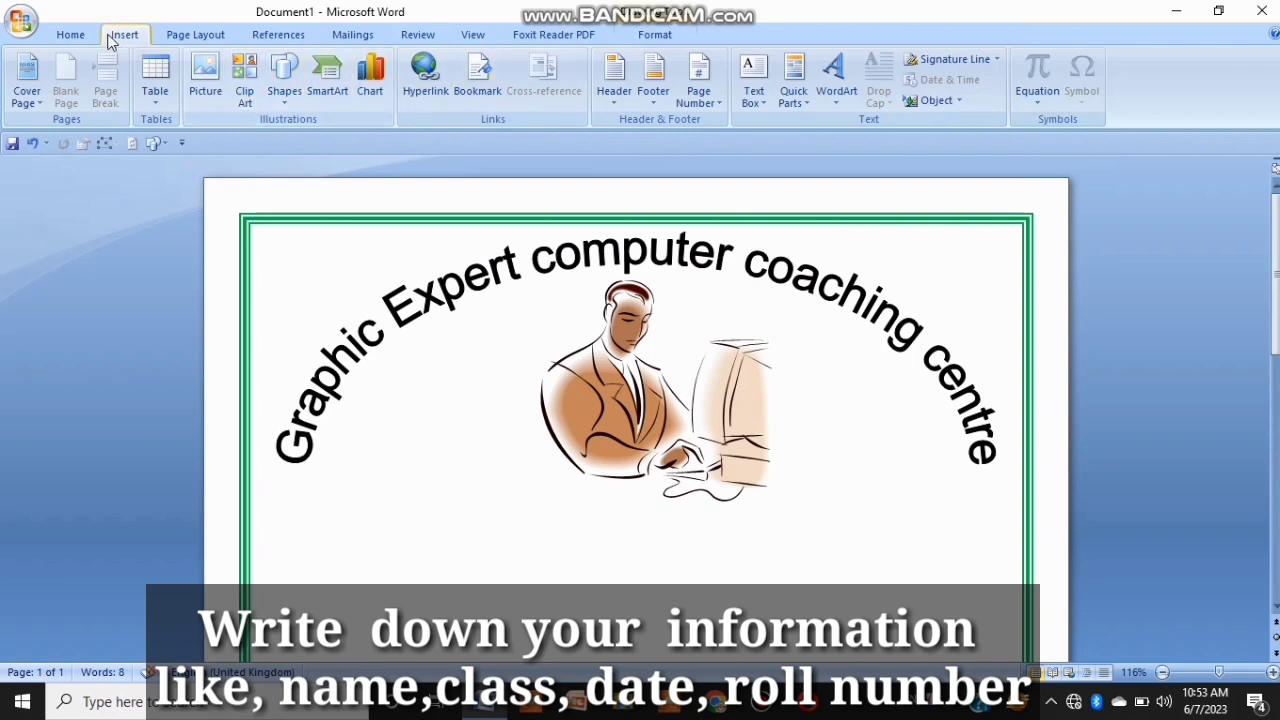
{"action": "left_click", "coordinate": [72, 34]}
{"action": "left_click", "coordinate": [178, 38]}
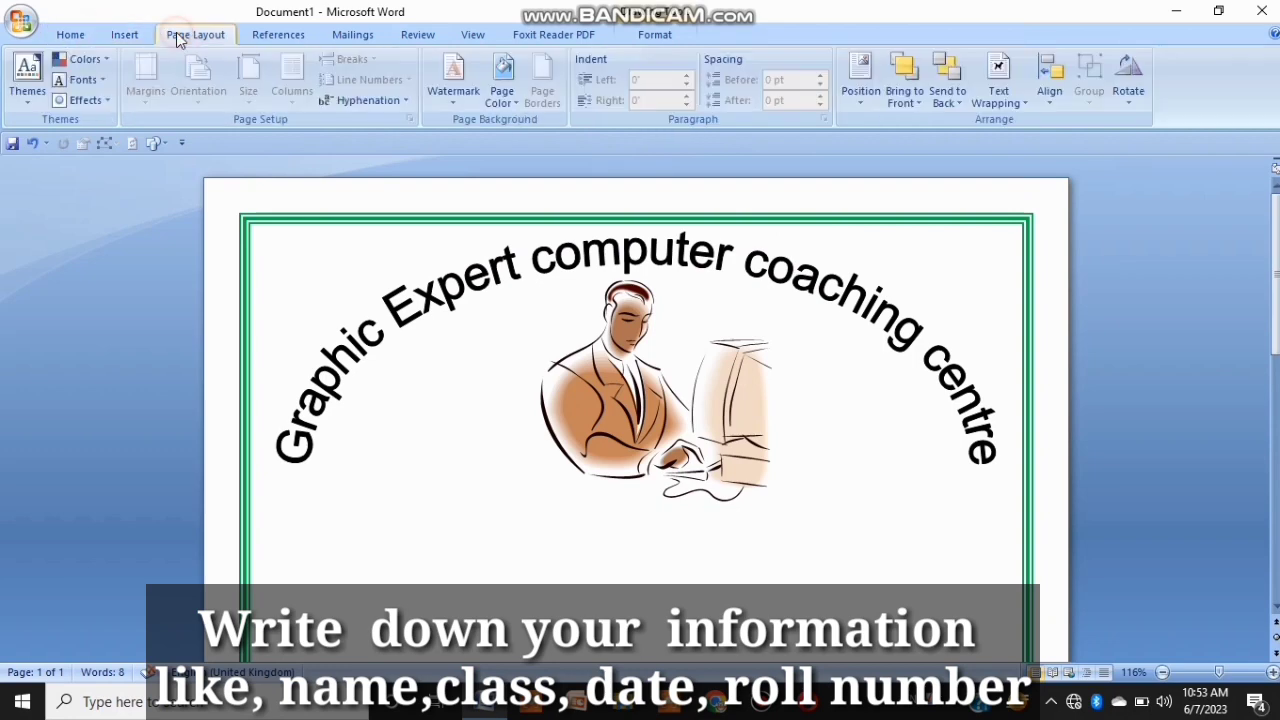
{"action": "left_click", "coordinate": [502, 78]}
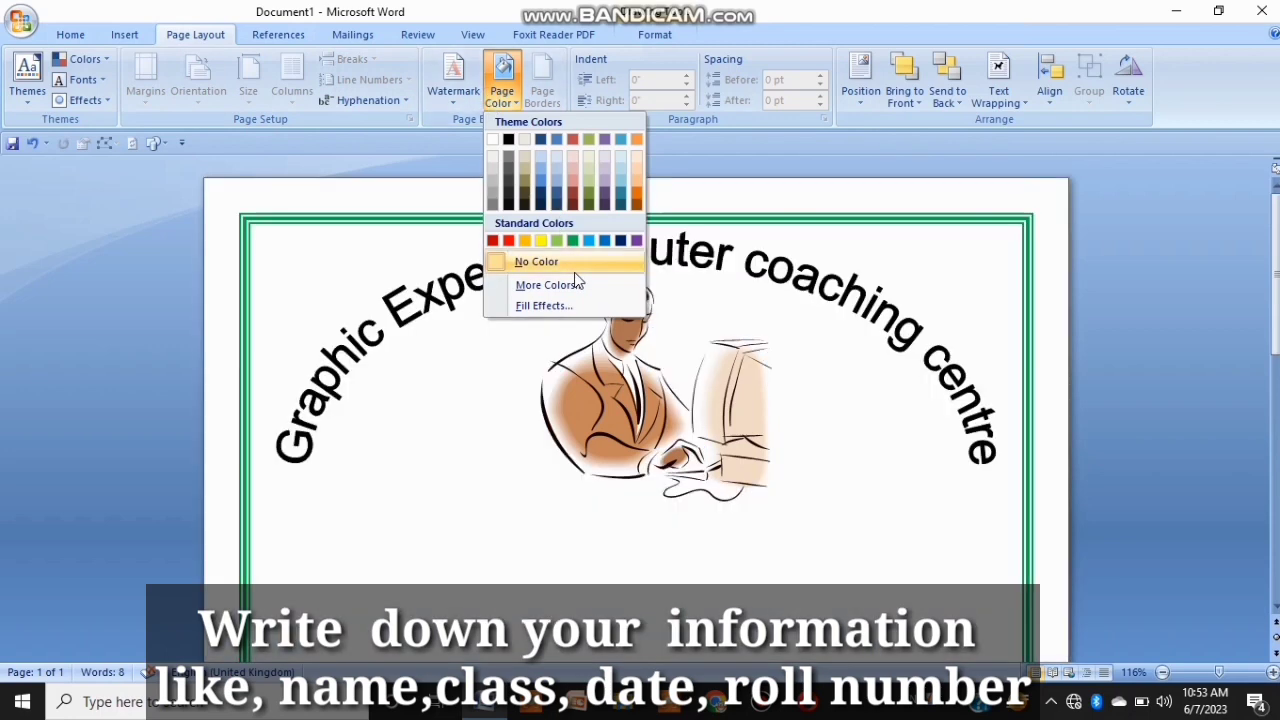
{"action": "left_click", "coordinate": [576, 288]}
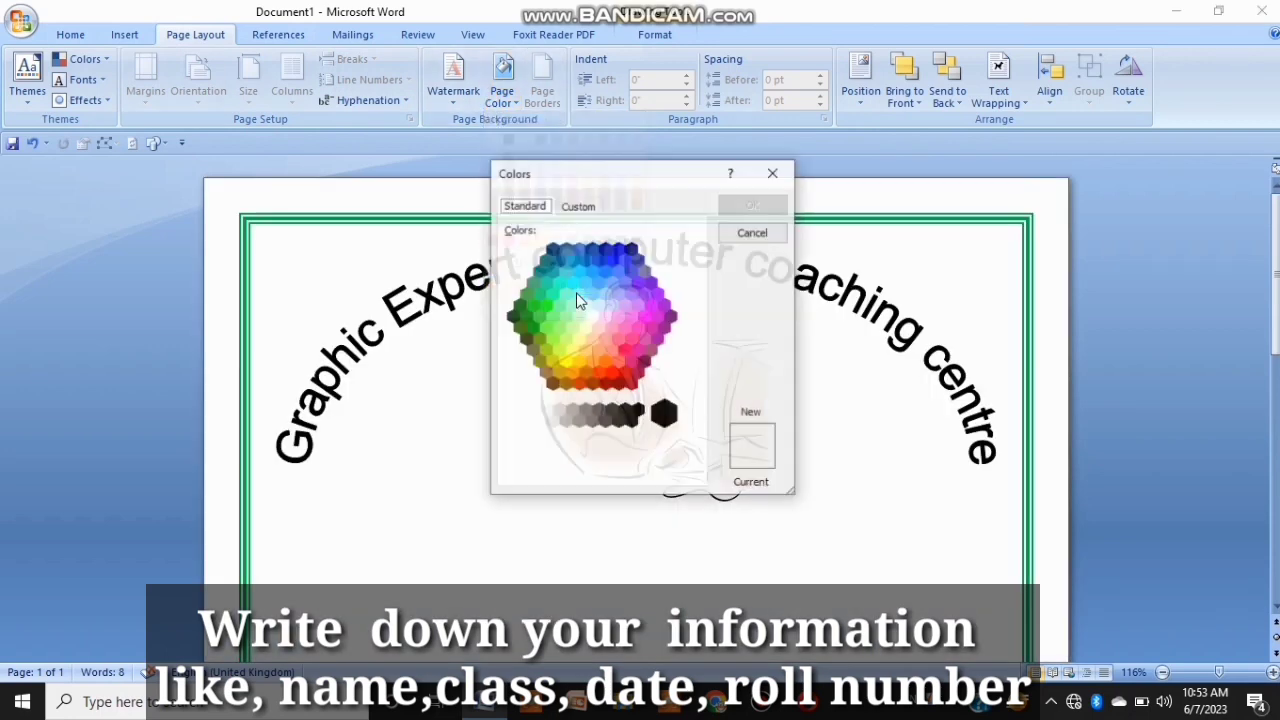
{"action": "double_click", "coordinate": [623, 304]}
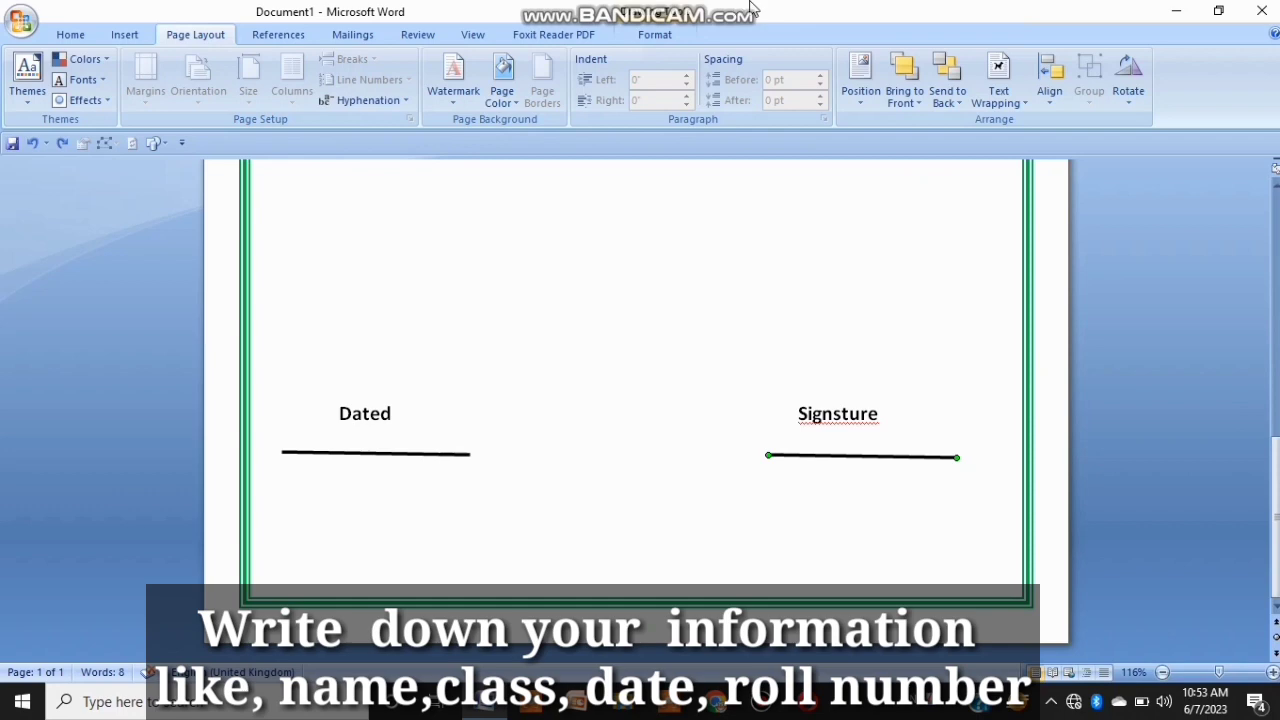
Step: Fill the page with a two-colour horizontal gradient of blue and red using Fill Effects
{"action": "mouse_move", "coordinate": [728, 22]}
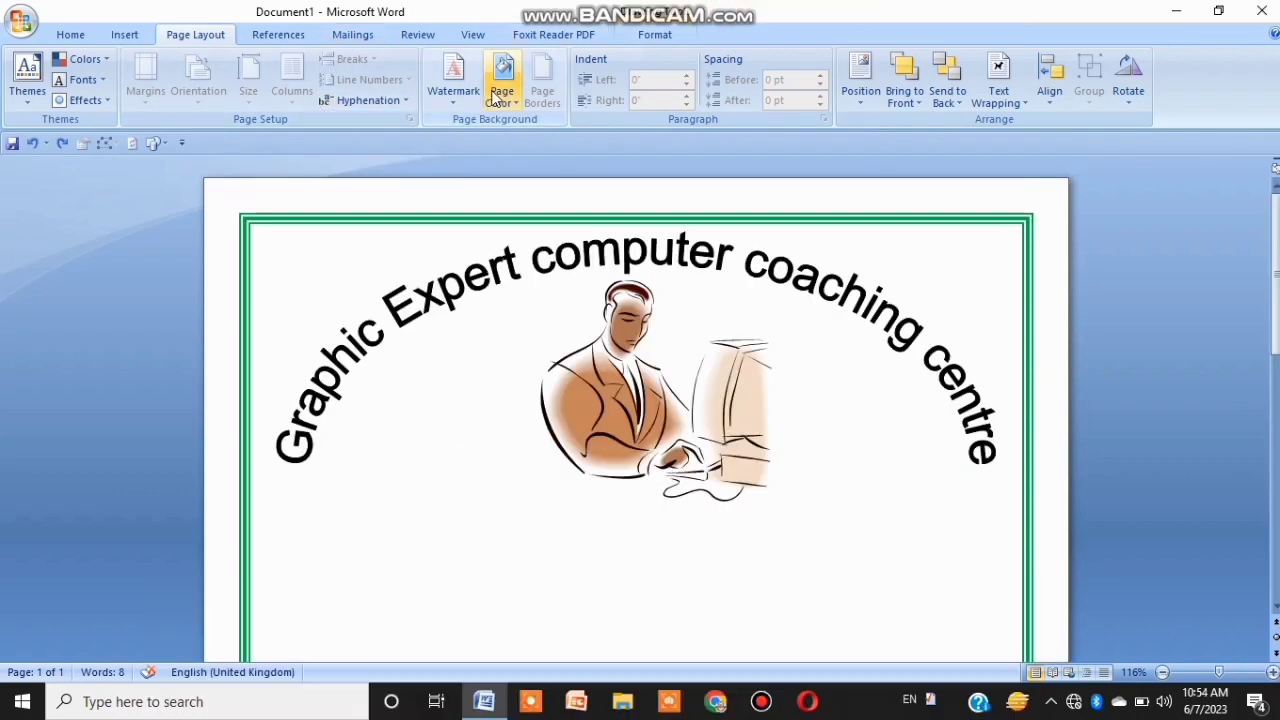
{"action": "left_click", "coordinate": [502, 85]}
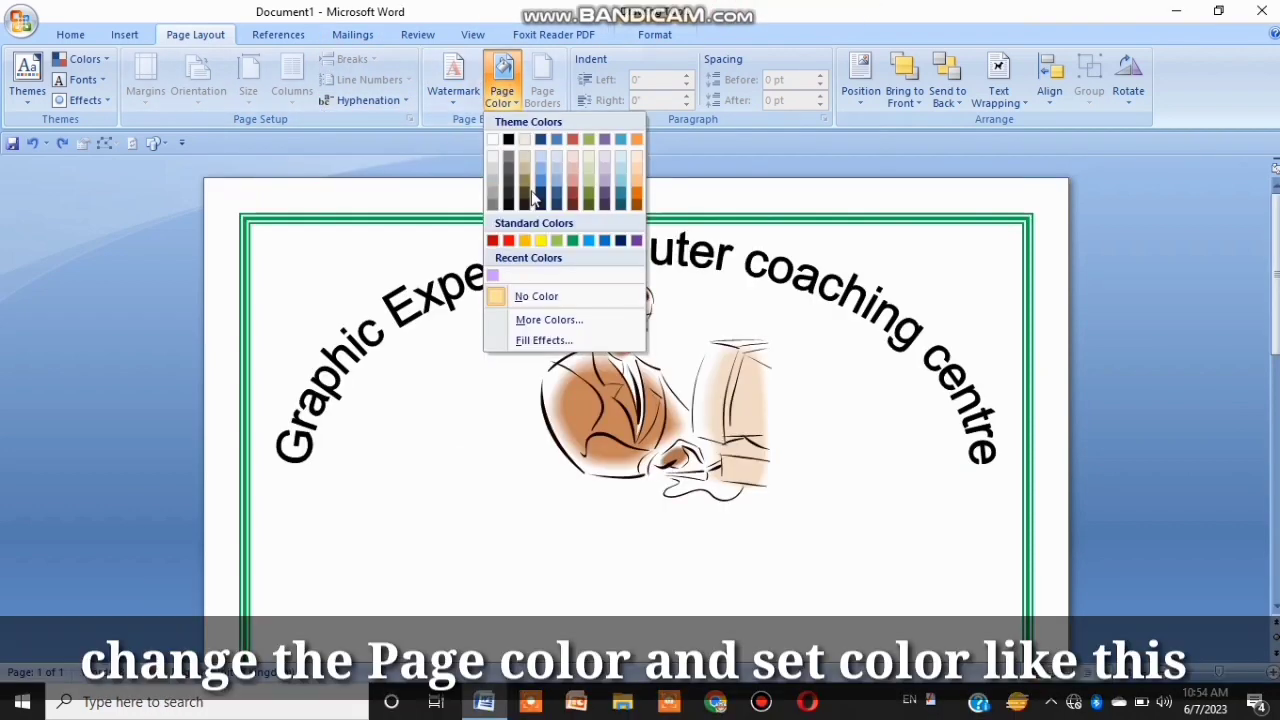
{"action": "left_click", "coordinate": [562, 338]}
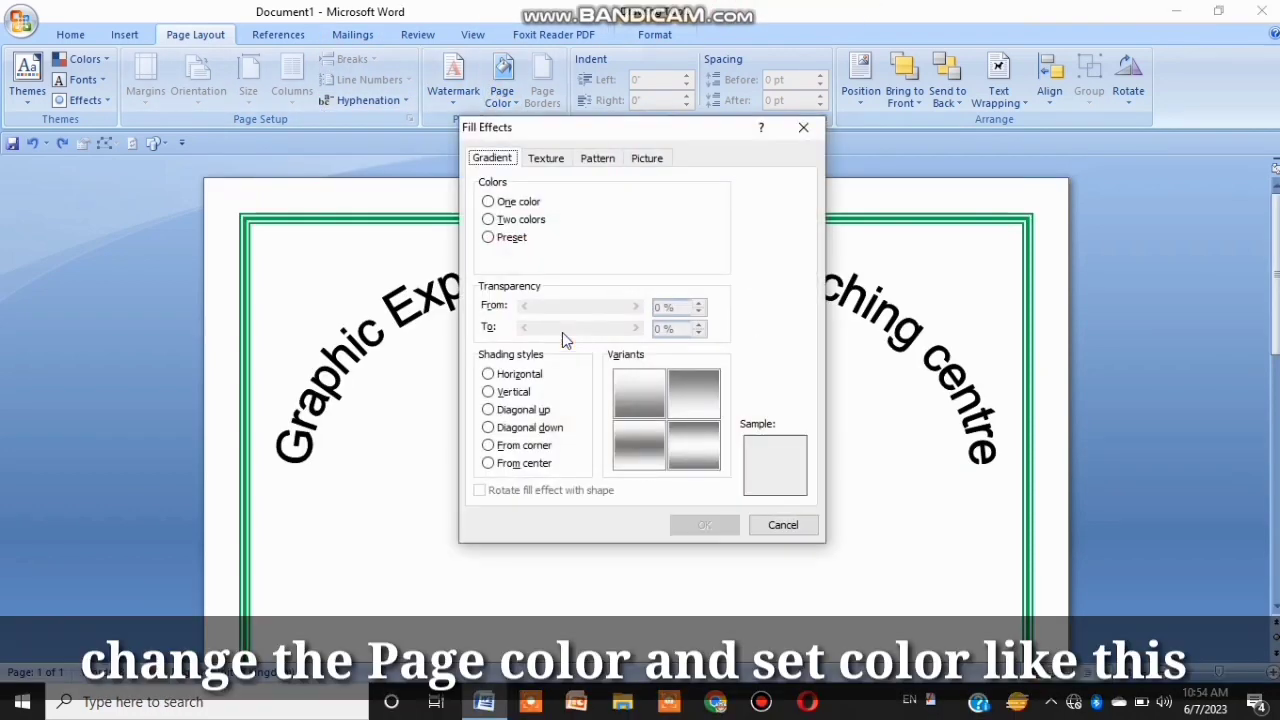
{"action": "left_click", "coordinate": [526, 220]}
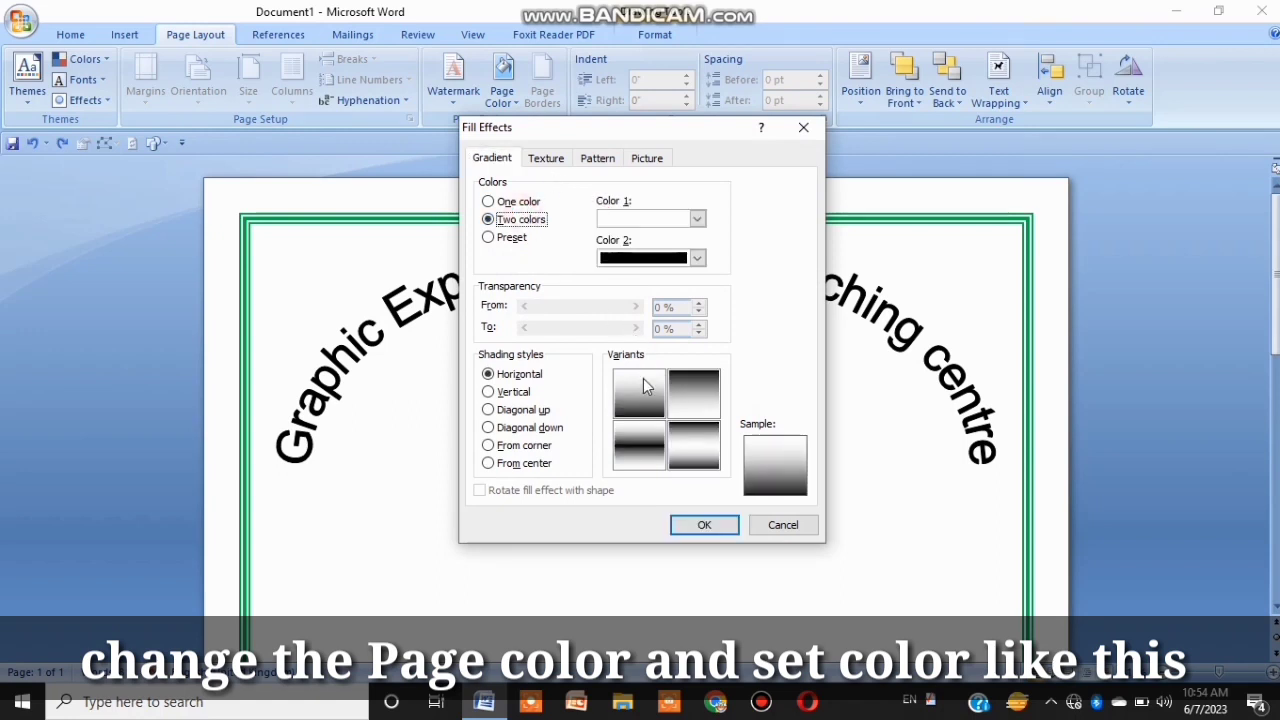
{"action": "left_click", "coordinate": [643, 381]}
{"action": "left_click", "coordinate": [697, 219]}
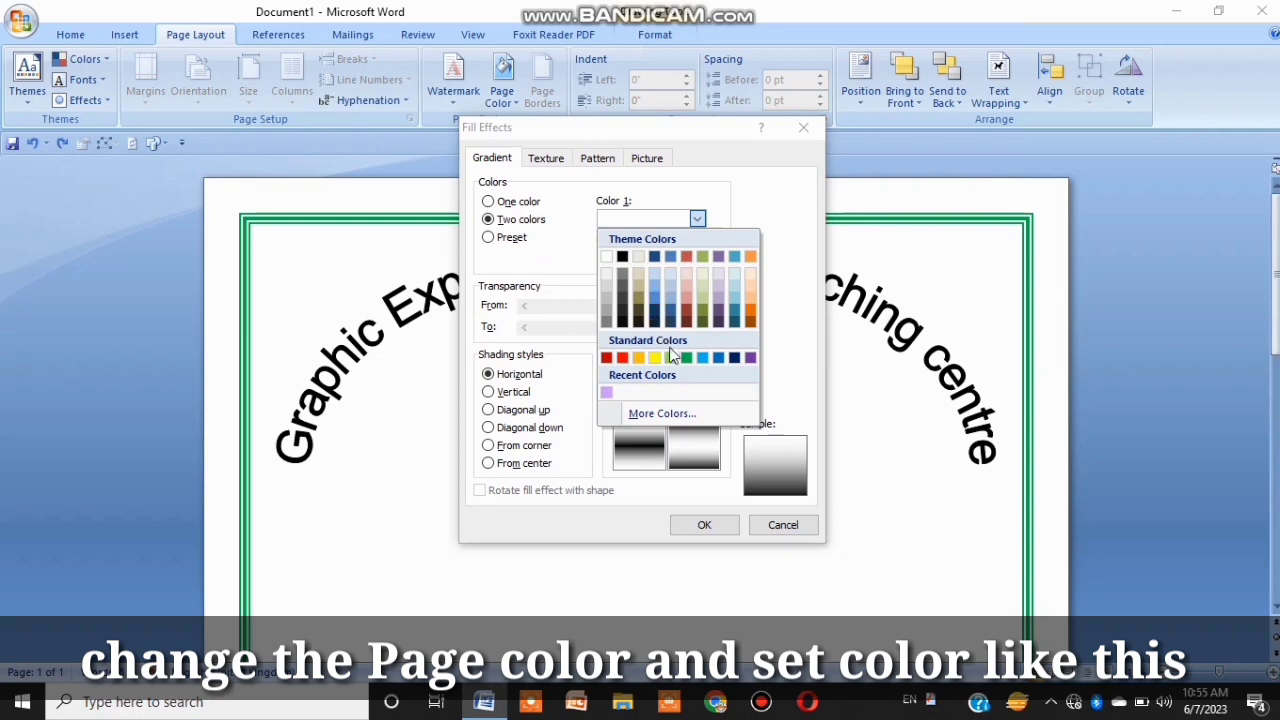
{"action": "left_click", "coordinate": [702, 358]}
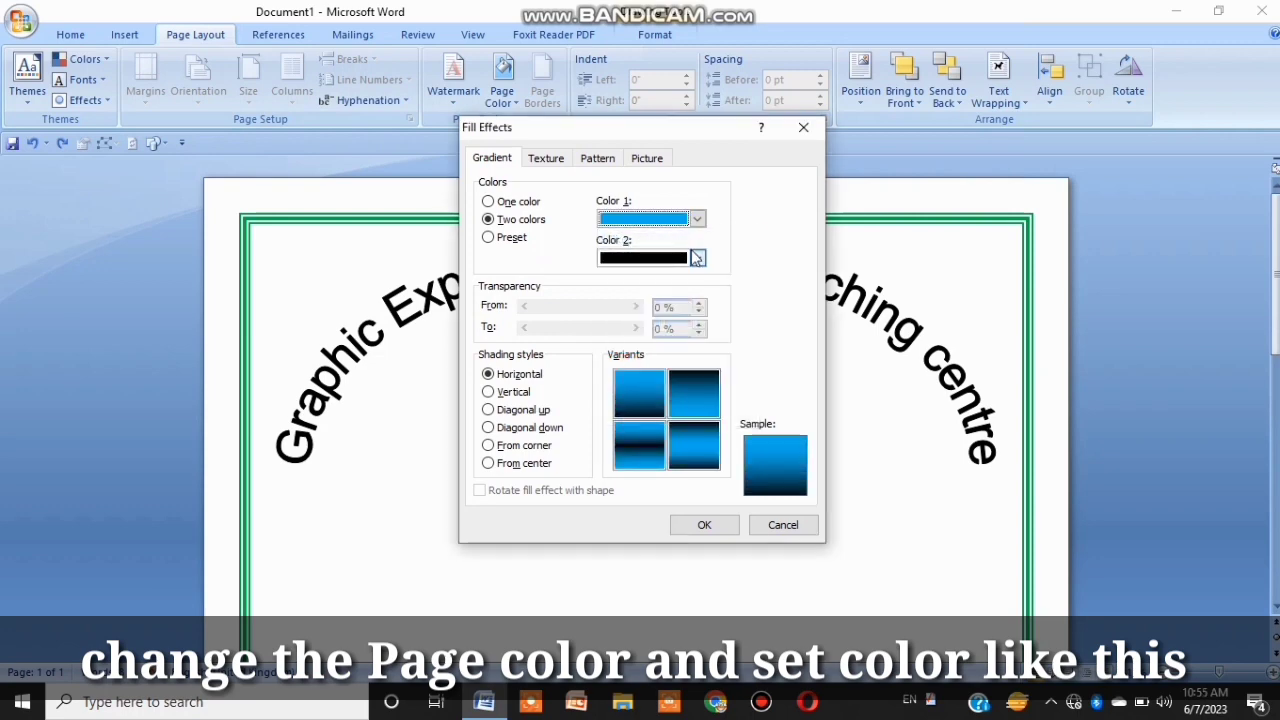
{"action": "left_click", "coordinate": [697, 258]}
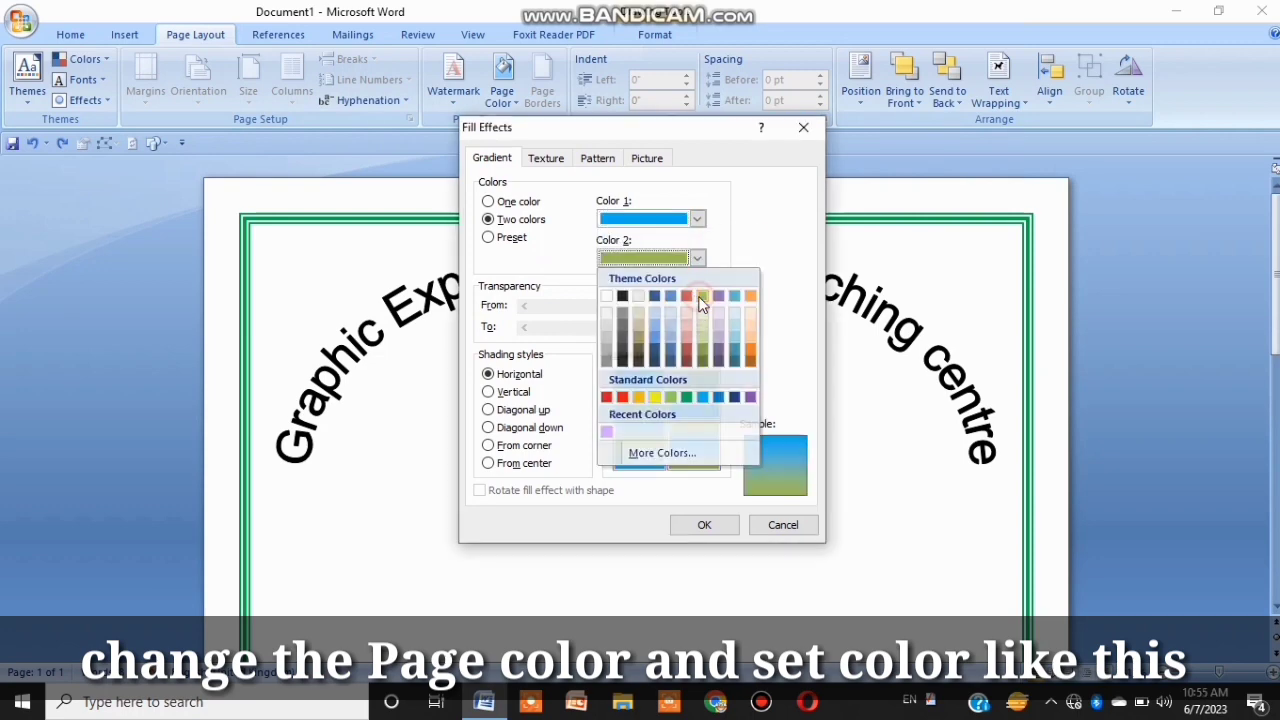
{"action": "left_click", "coordinate": [702, 296]}
{"action": "left_click", "coordinate": [699, 262]}
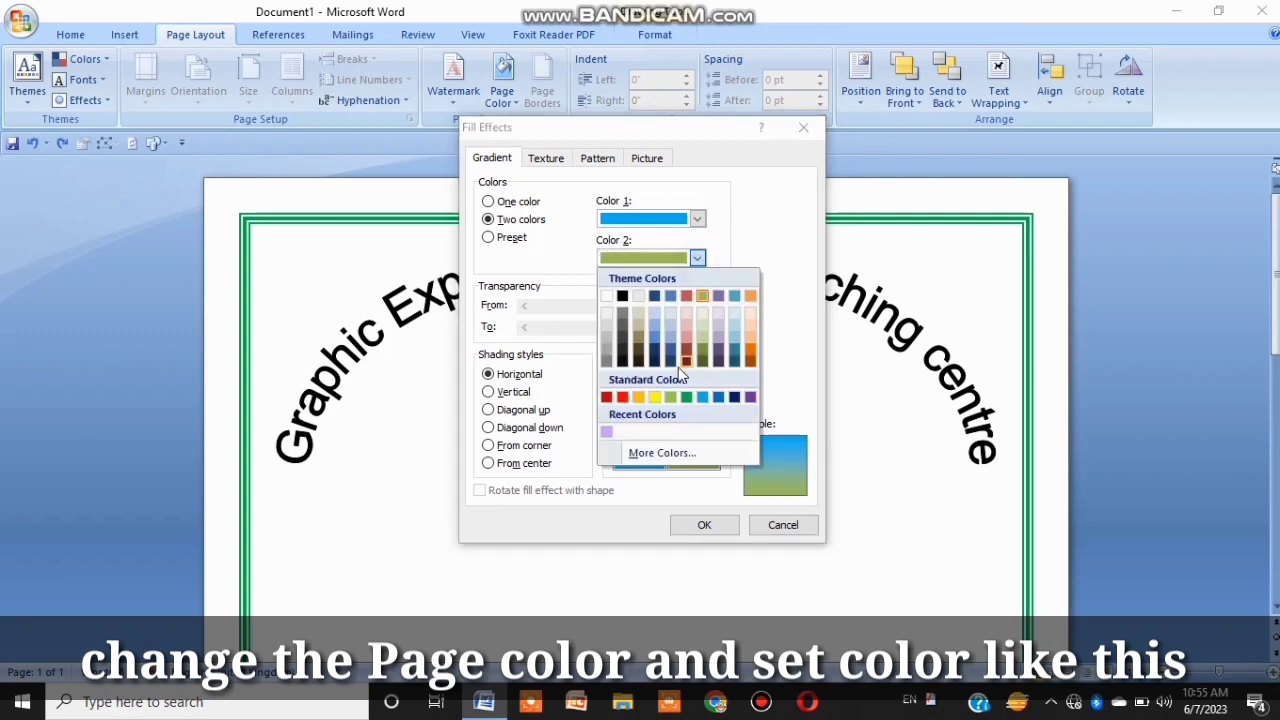
{"action": "left_click", "coordinate": [624, 395]}
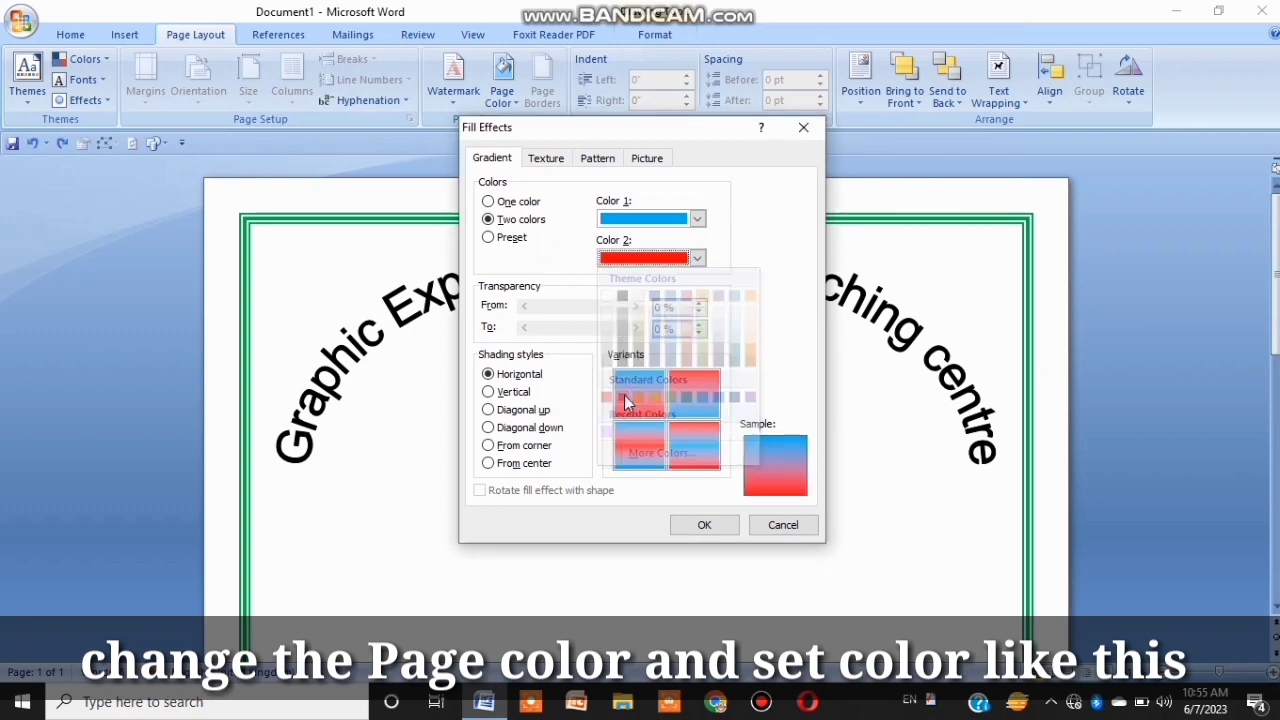
{"action": "left_click", "coordinate": [718, 523]}
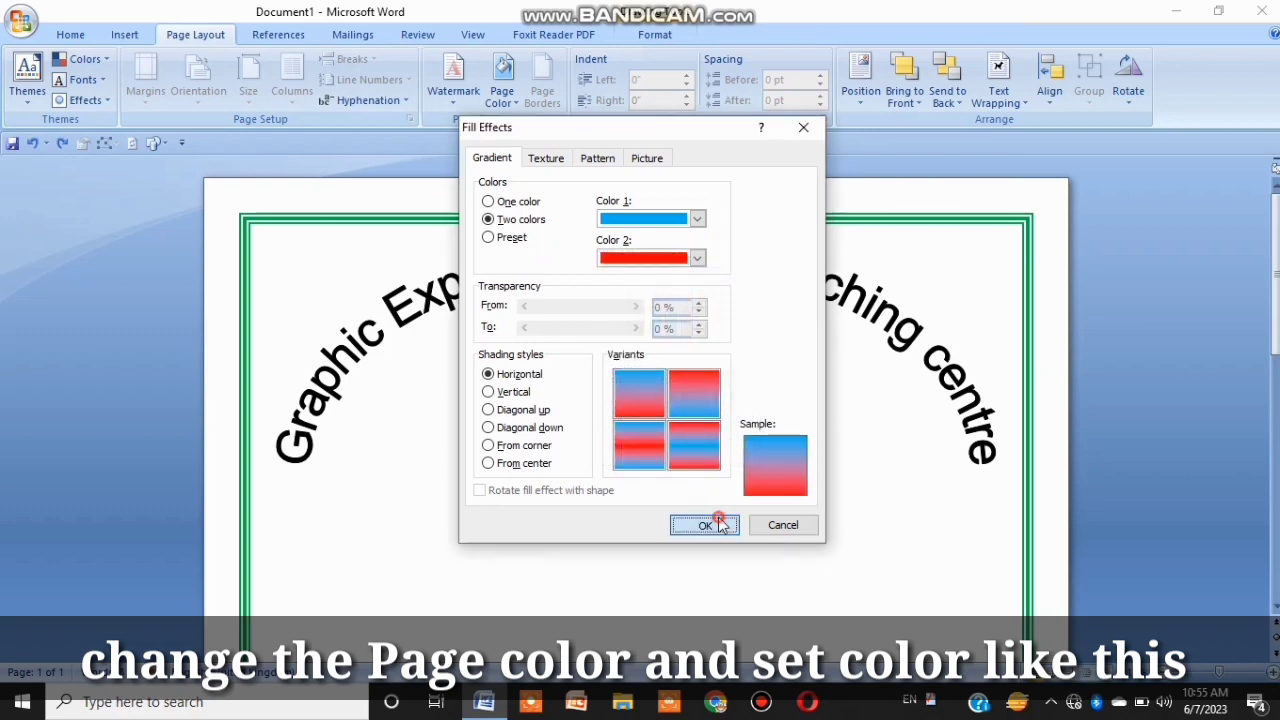
Step: Change the page gradient's second colour to yellow
{"action": "scroll", "coordinate": [1275, 338], "scroll_direction": "down", "scroll_amount": 10}
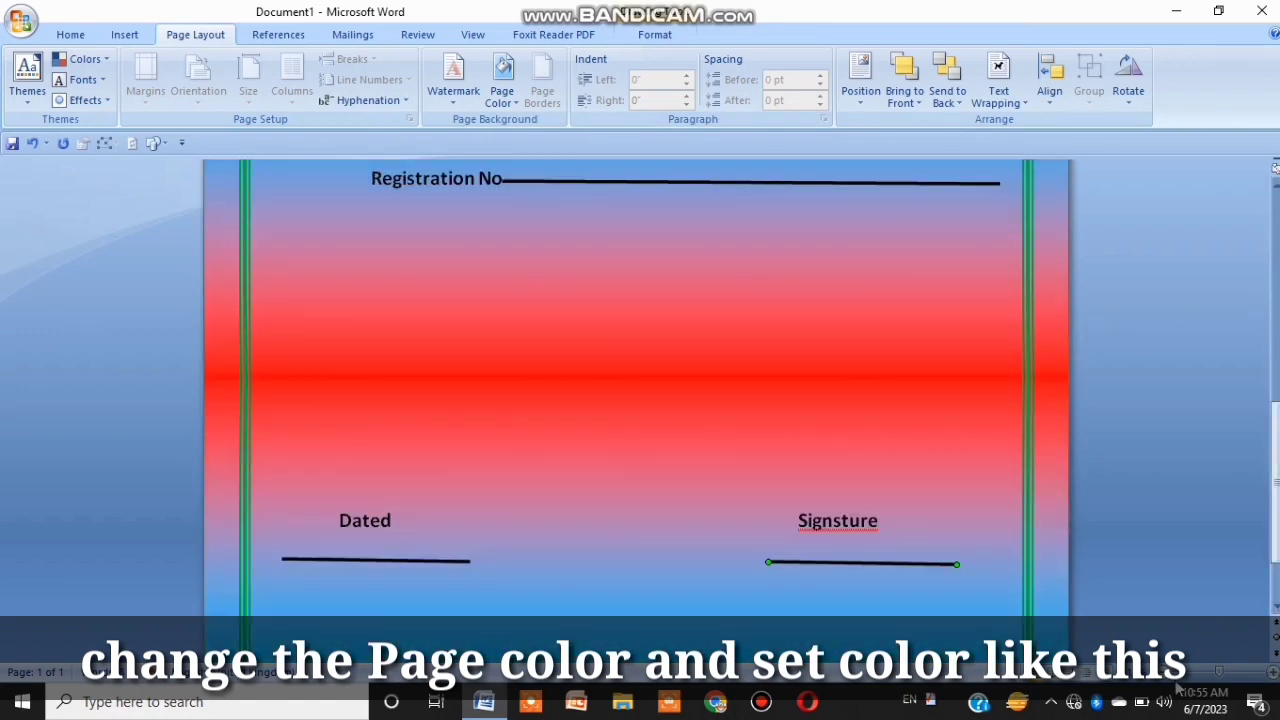
{"action": "left_click", "coordinate": [1169, 680]}
{"action": "left_click", "coordinate": [1169, 680]}
{"action": "left_click", "coordinate": [1169, 680]}
{"action": "left_click", "coordinate": [1169, 680]}
{"action": "left_click_drag", "start_coordinate": [1275, 430], "coordinate": [1275, 286]}
{"action": "left_click", "coordinate": [502, 85]}
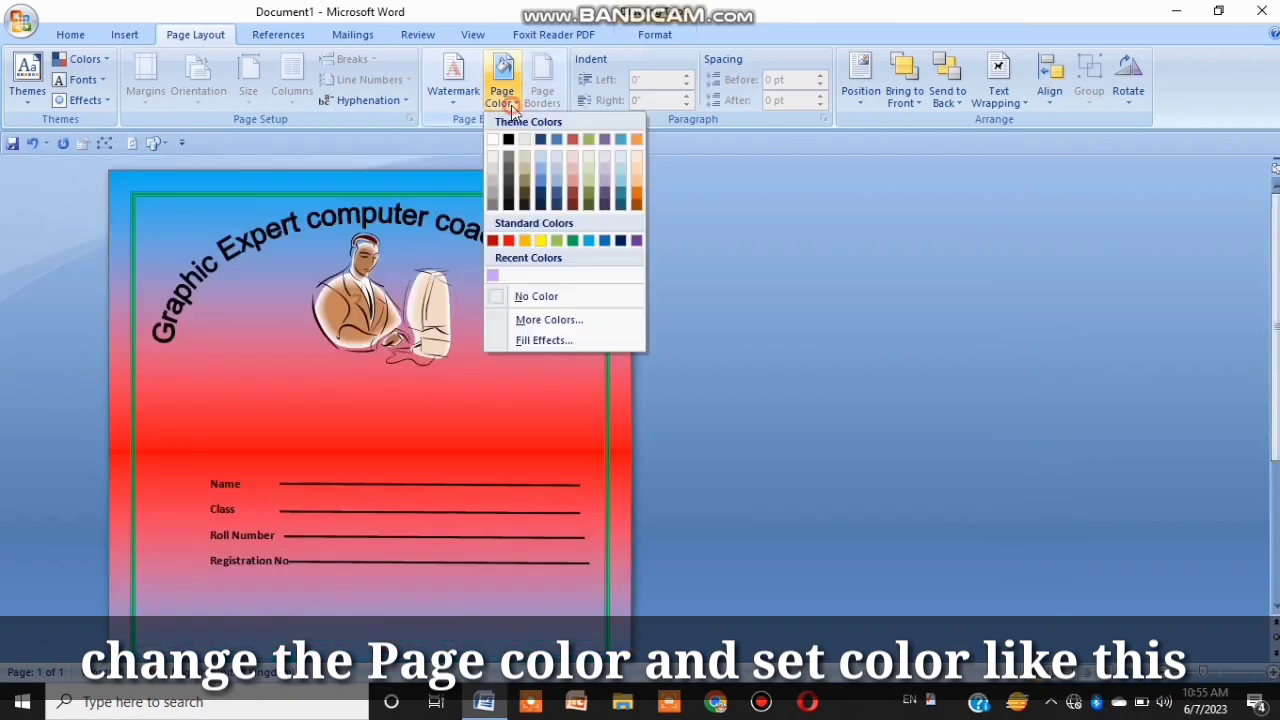
{"action": "left_click", "coordinate": [574, 340]}
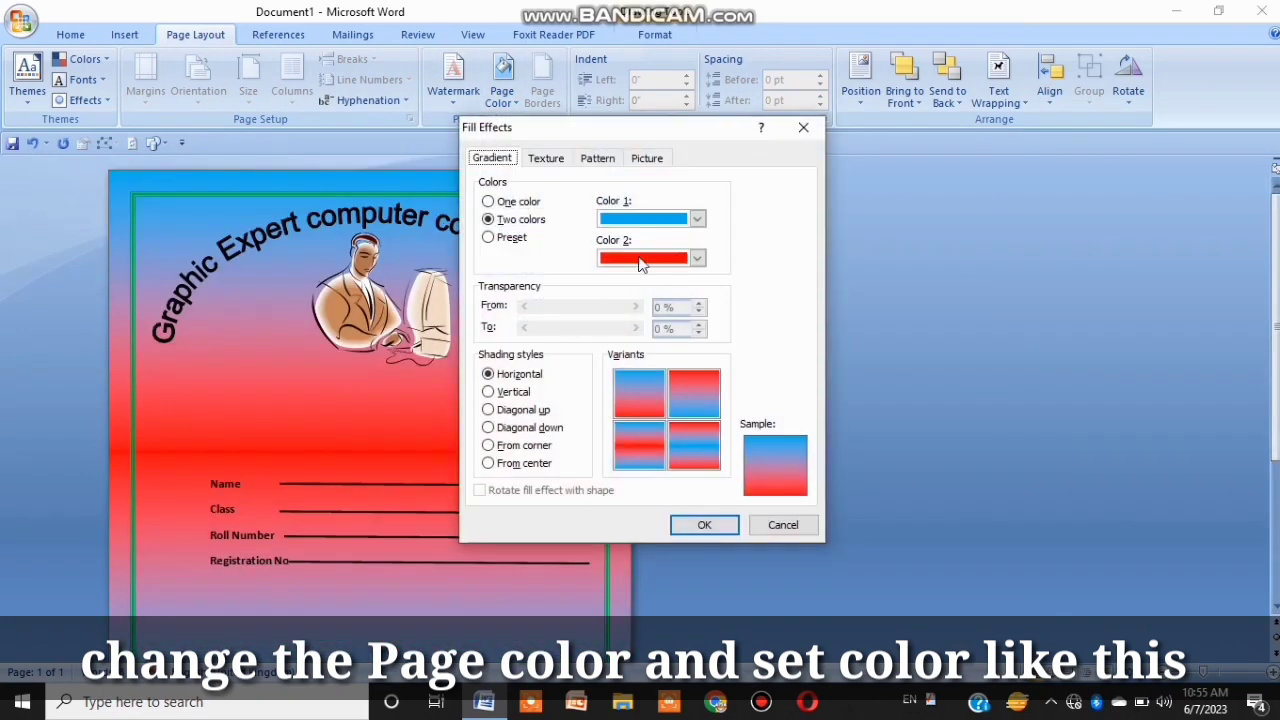
{"action": "left_click", "coordinate": [697, 258]}
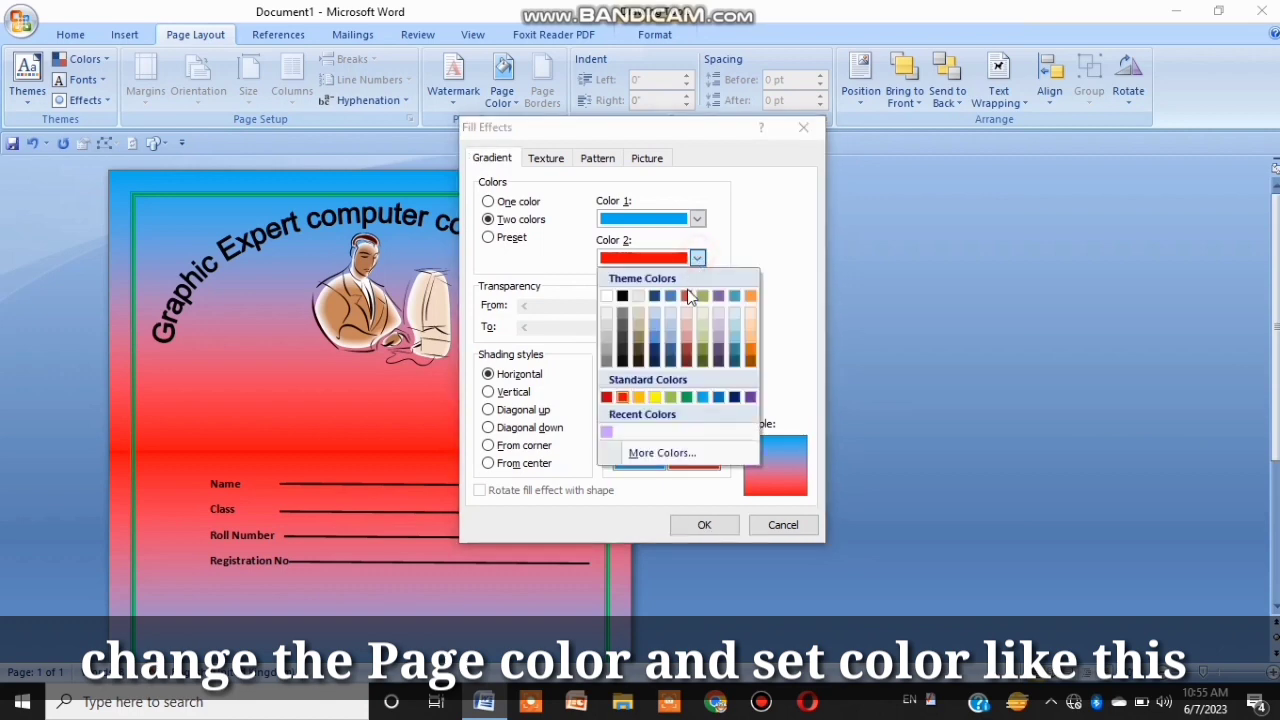
{"action": "left_click", "coordinate": [655, 397]}
{"action": "left_click", "coordinate": [712, 522]}
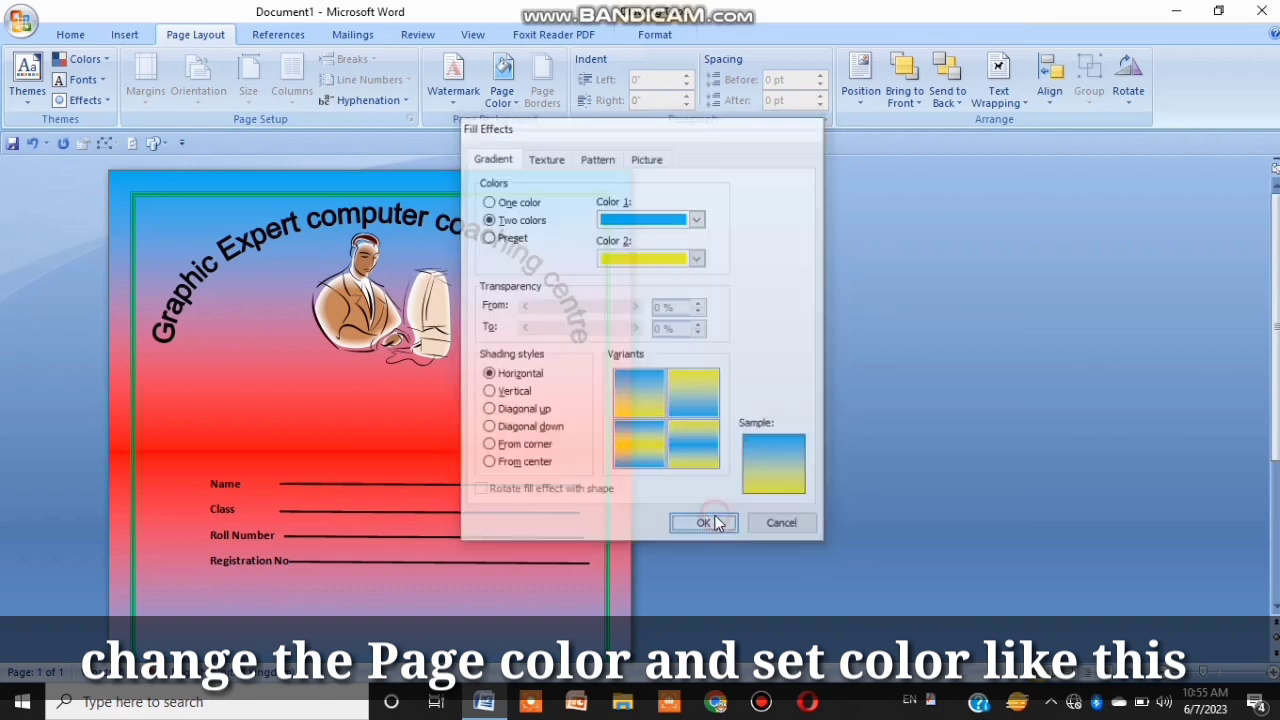
Step: Switch the page gradient to a different horizontal shading variant
{"action": "scroll", "coordinate": [680, 235], "scroll_direction": "down", "scroll_amount": 3}
{"action": "scroll", "coordinate": [680, 235], "scroll_direction": "up", "scroll_amount": 3}
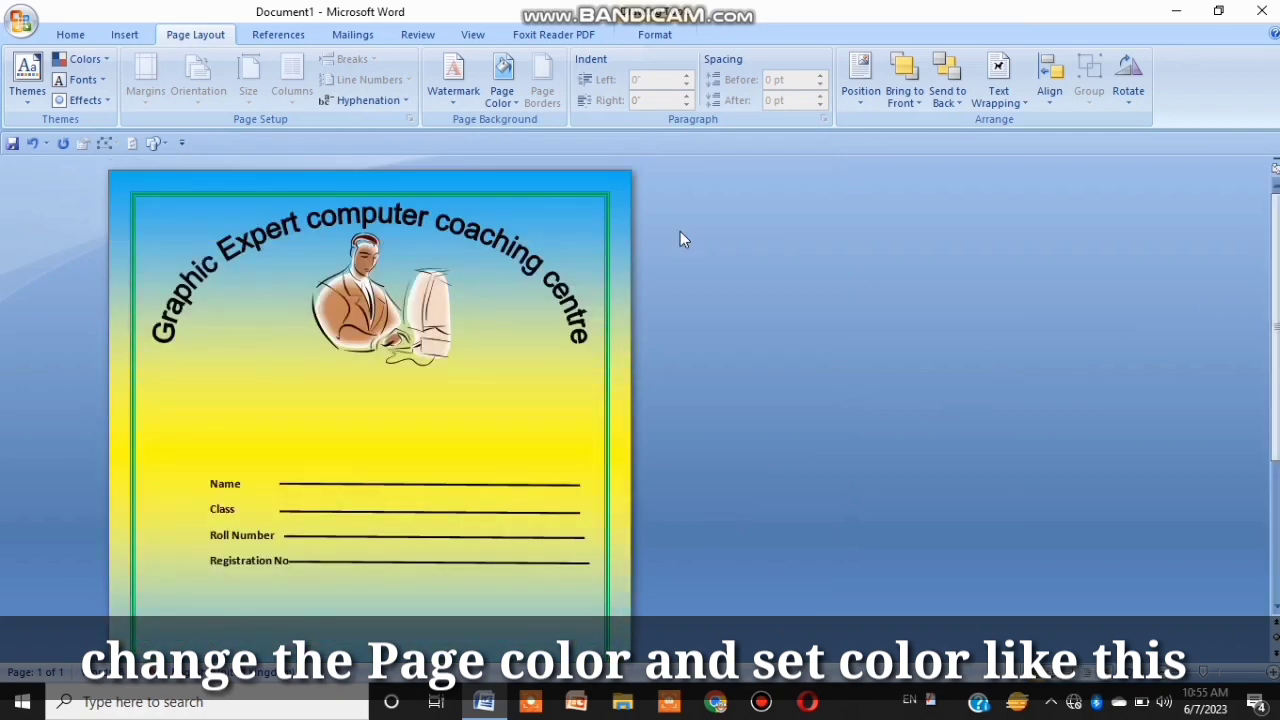
{"action": "left_click", "coordinate": [520, 100]}
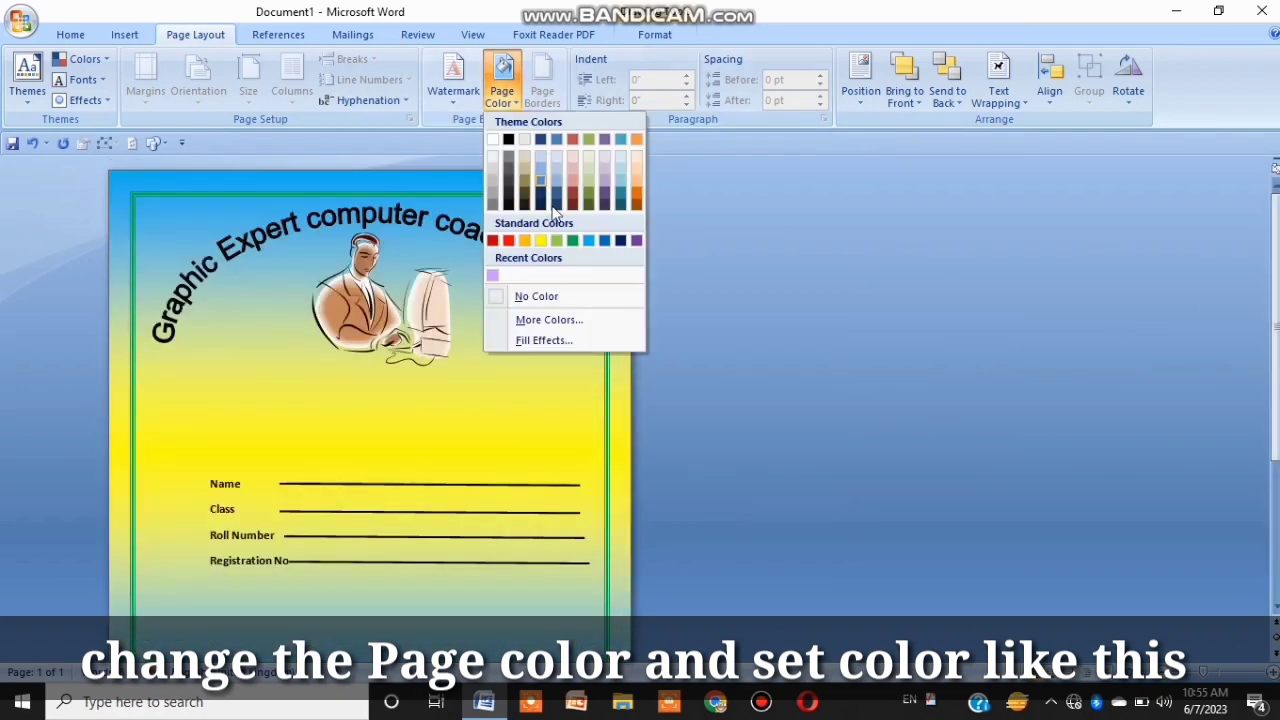
{"action": "left_click", "coordinate": [550, 341]}
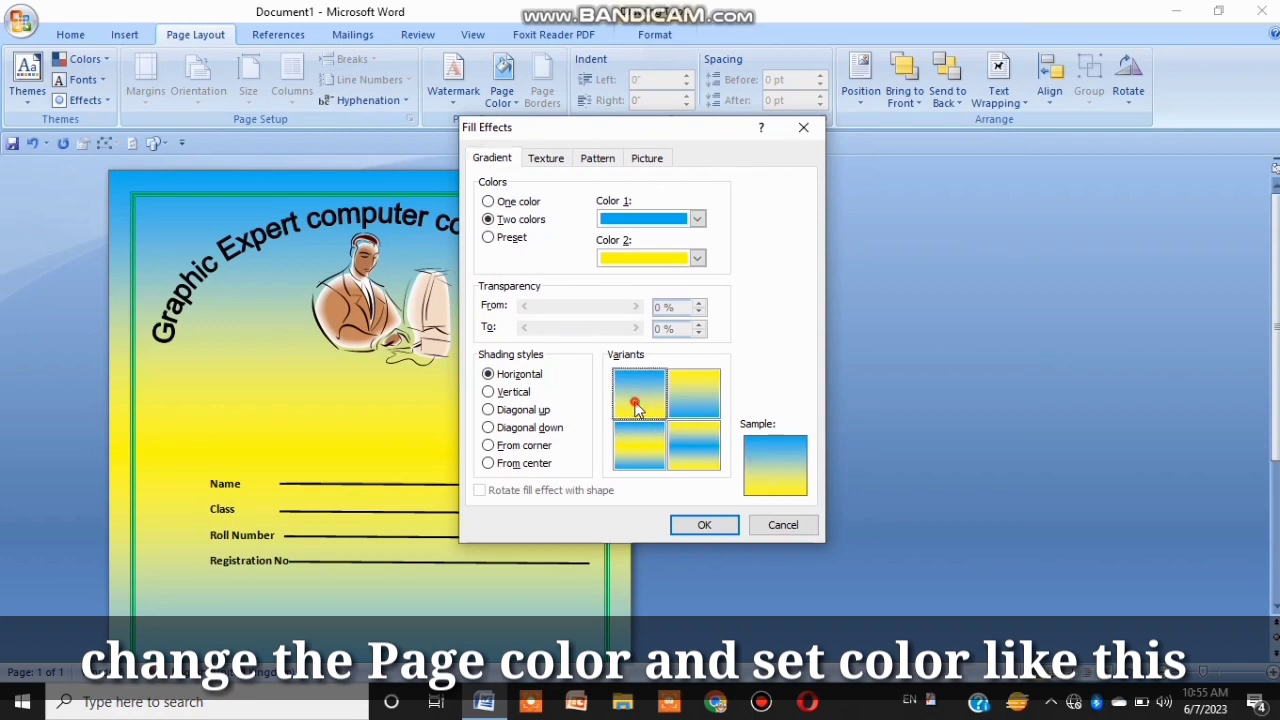
{"action": "left_click", "coordinate": [658, 440]}
{"action": "left_click", "coordinate": [693, 400]}
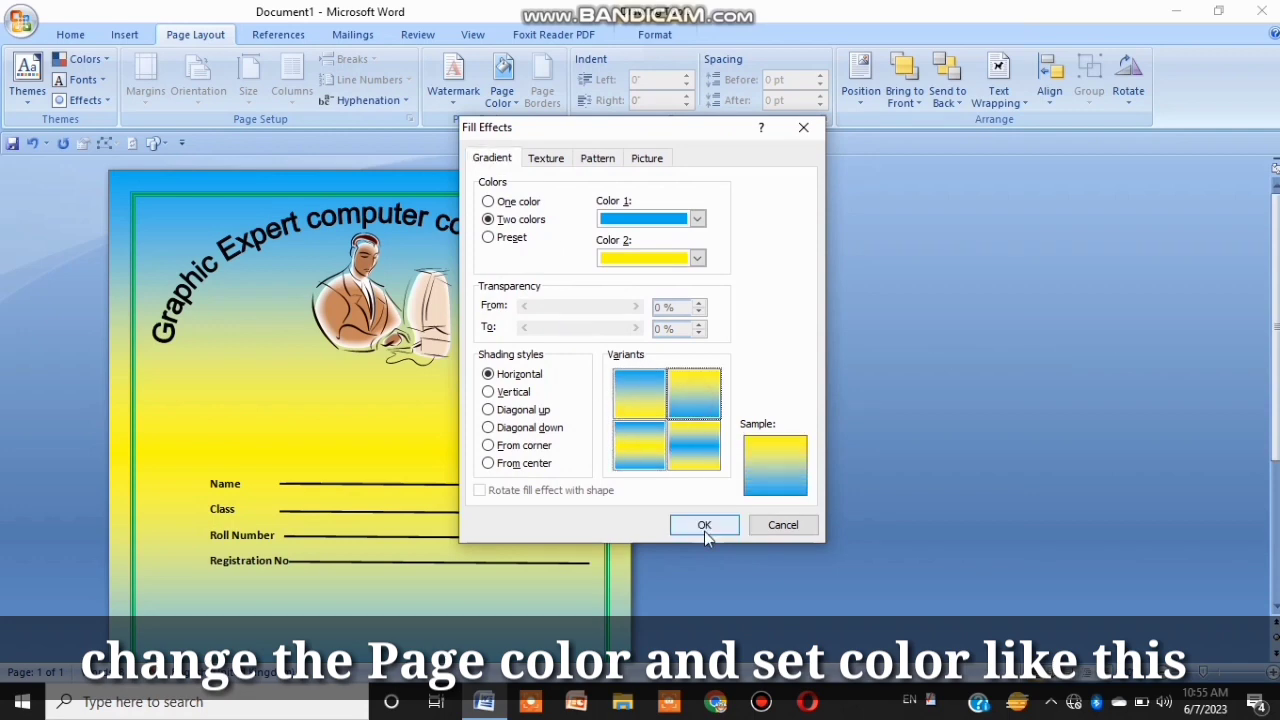
{"action": "left_click", "coordinate": [705, 533]}
{"action": "scroll", "coordinate": [1276, 255], "scroll_direction": "down", "scroll_amount": 3}
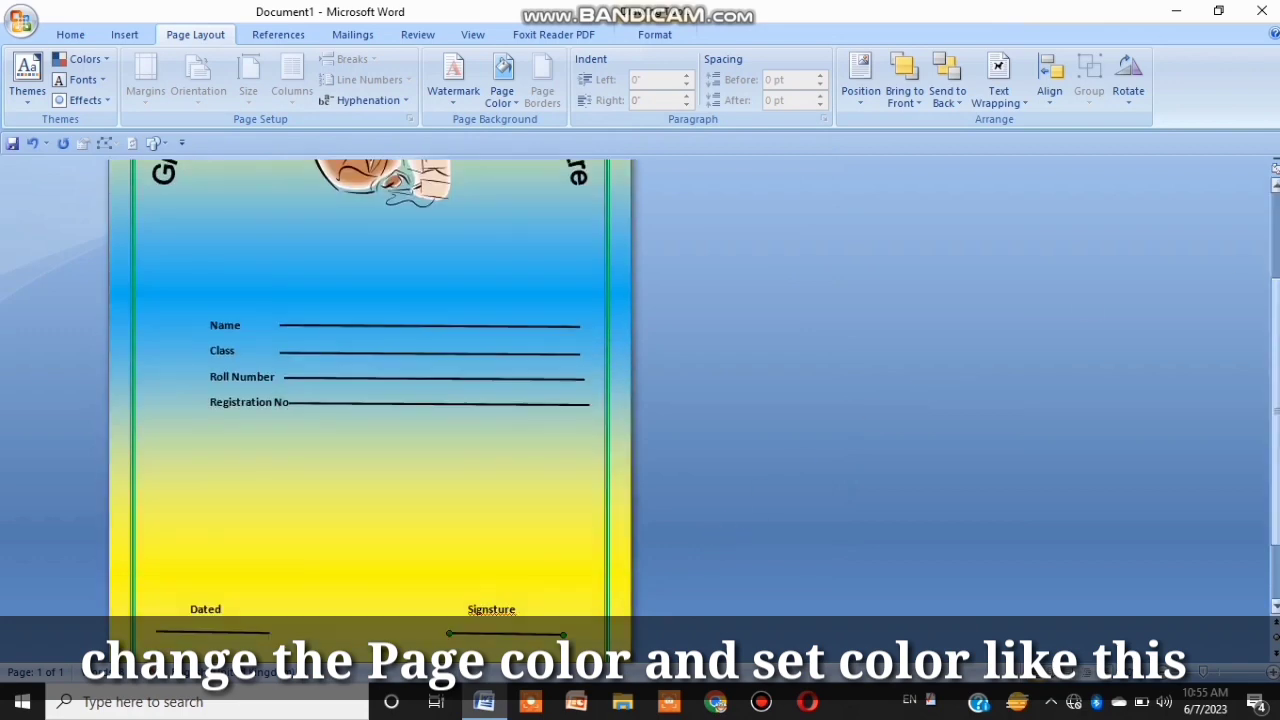
{"action": "scroll", "coordinate": [1276, 255], "scroll_direction": "up", "scroll_amount": 3}
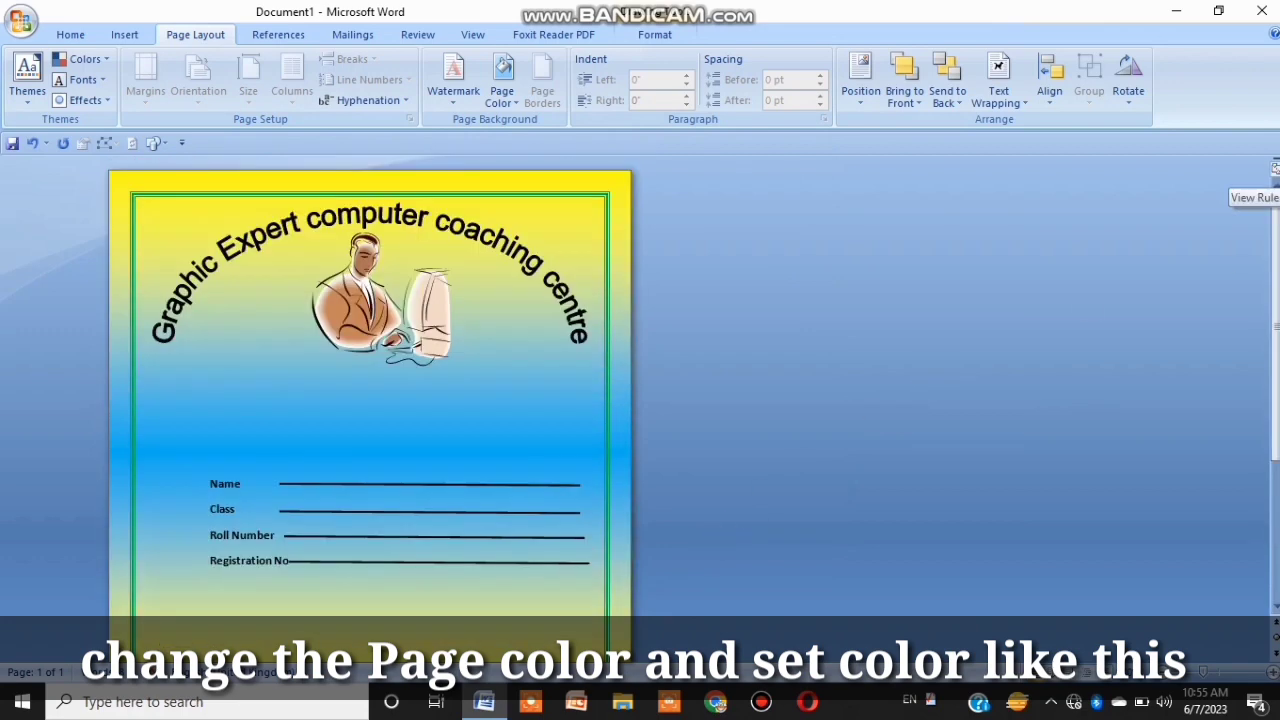